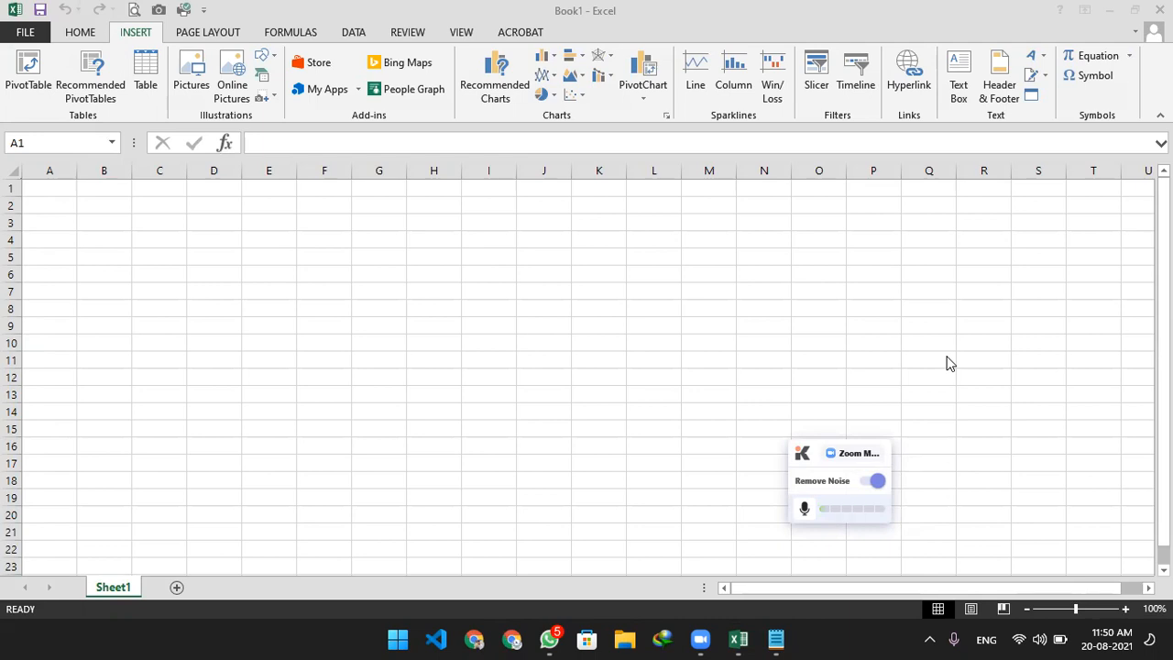
# Switch to Notepad and write the topic heading "Pivot Table" on the first line of the untitled note
pyautogui.click(775, 639)
pyautogui.write('Piv')
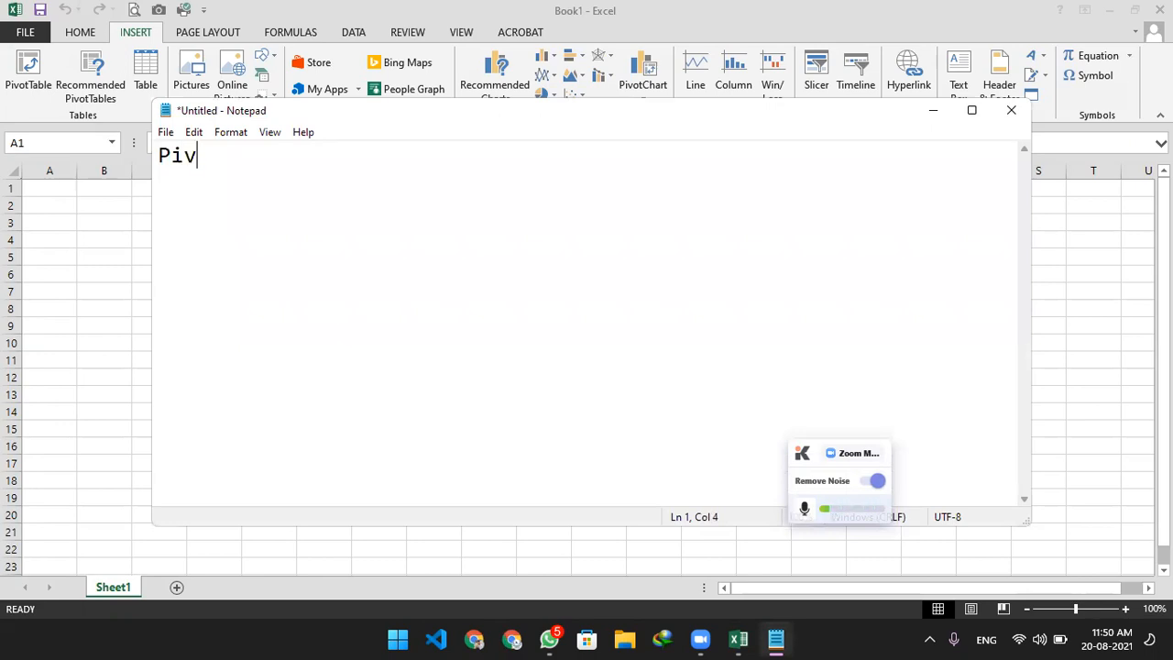
pyautogui.write('ot Table')
pyautogui.press('Return')
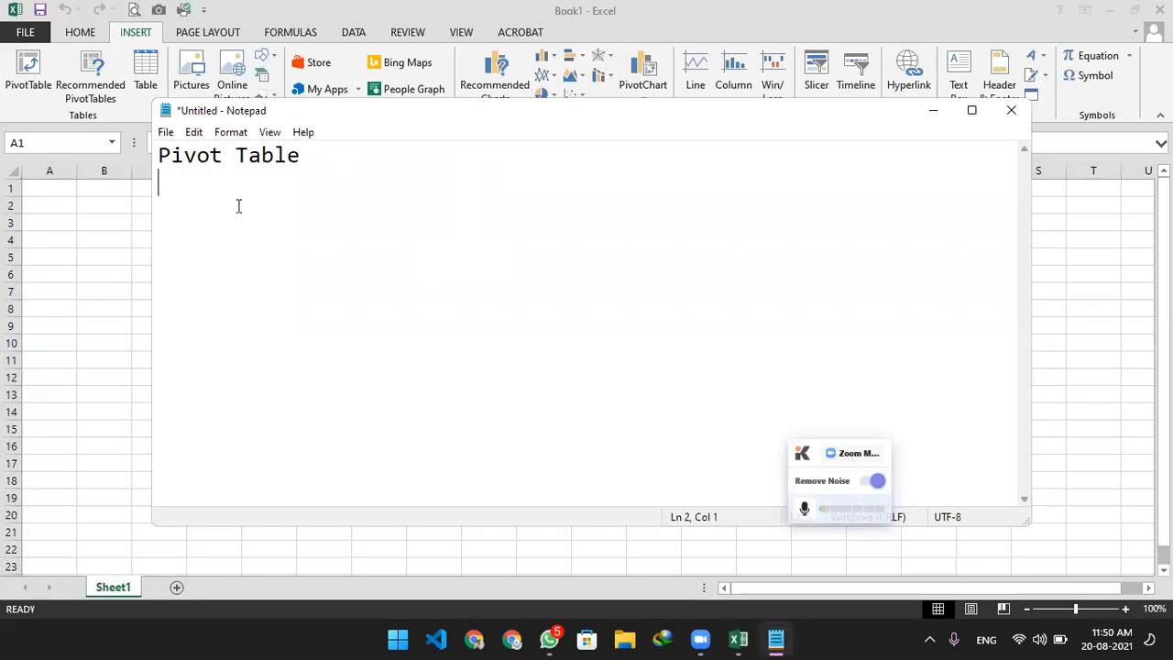
# Try to open Pivot Table.xlsx from Excel's recent workbooks, and close the blank workbook
pyautogui.click(371, 11)
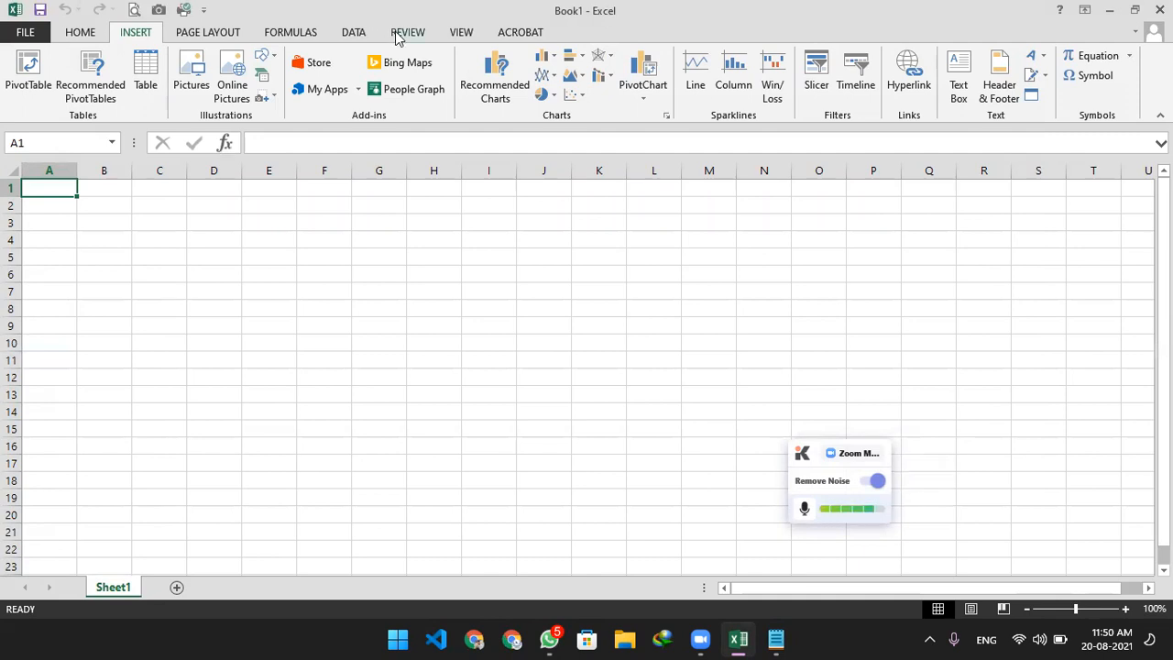
pyautogui.click(27, 32)
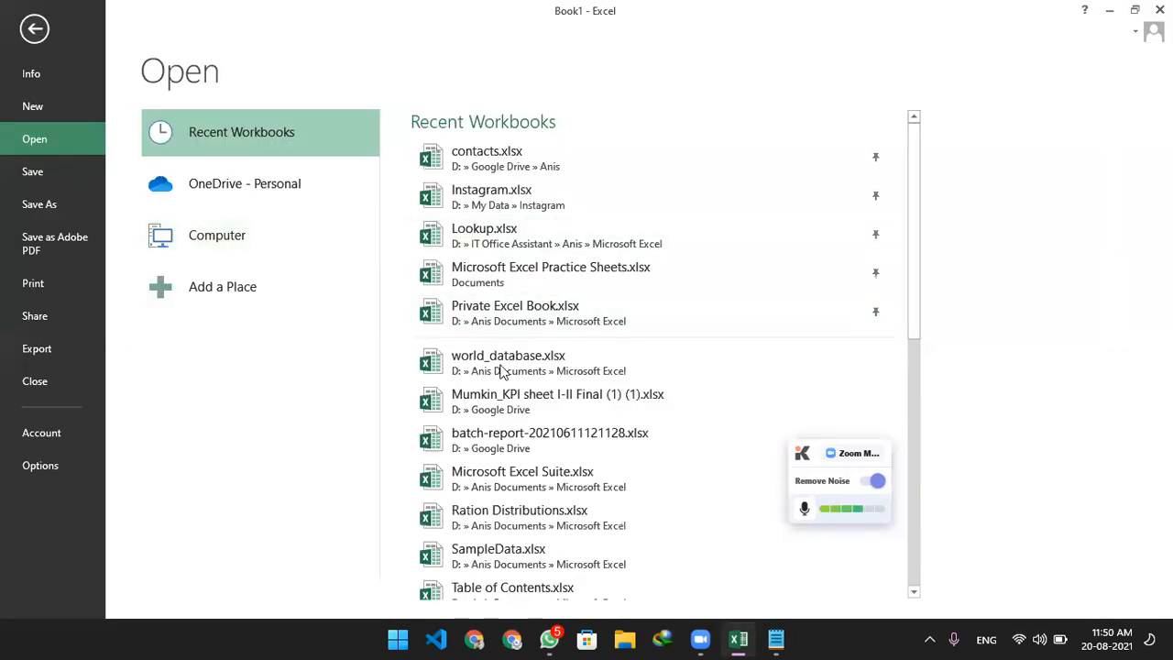
pyautogui.scroll(-2, 503, 438)
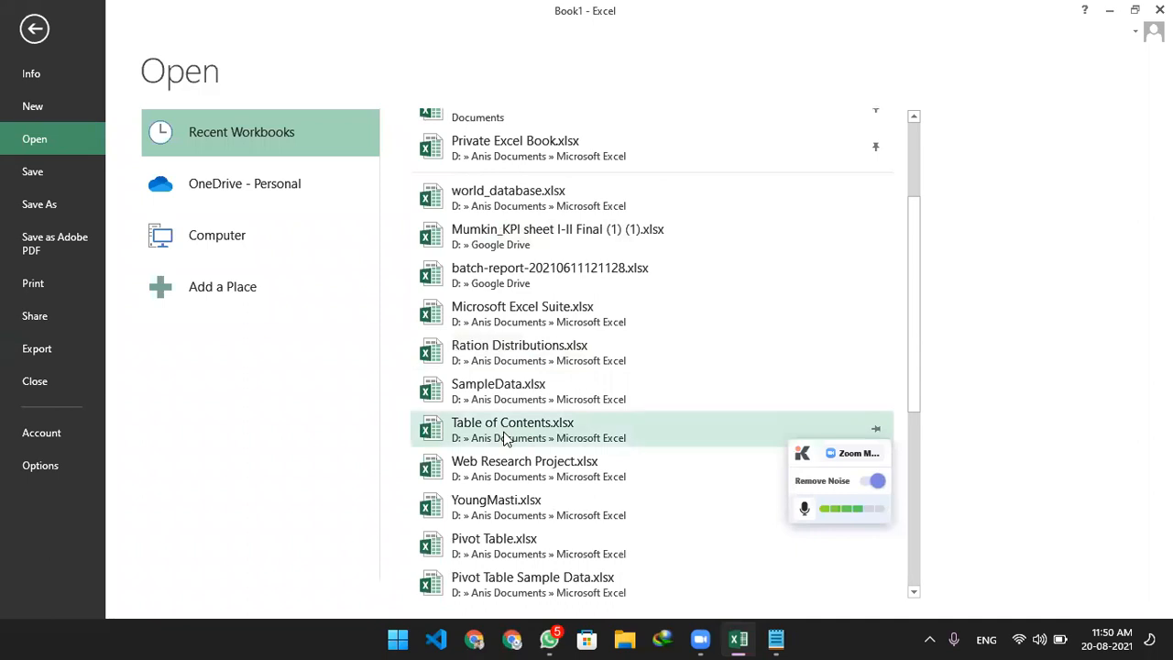
pyautogui.scroll(-1, 504, 438)
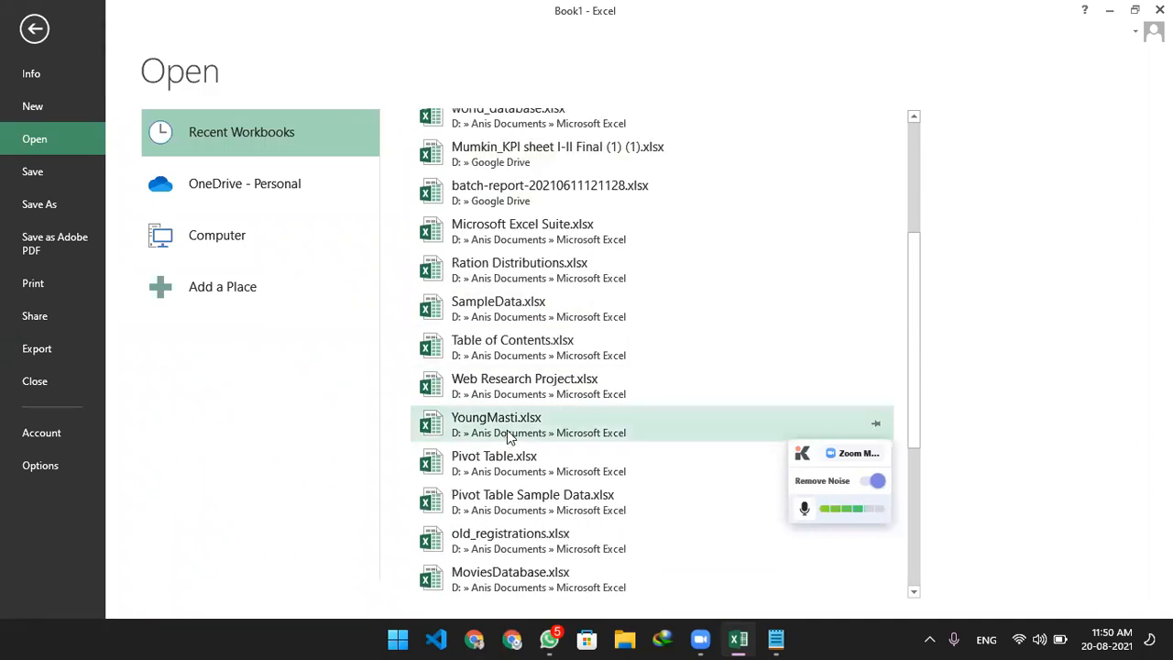
pyautogui.scroll(-1, 511, 386)
pyautogui.click(513, 380)
pyautogui.click(591, 363)
pyautogui.click(1160, 10)
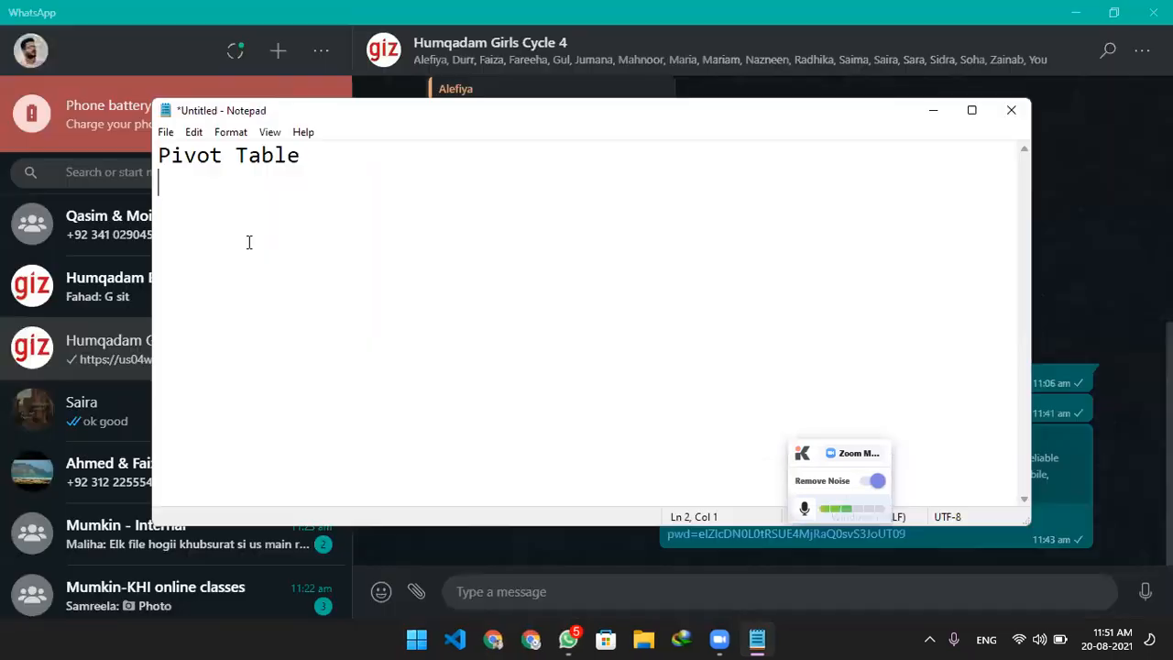
# Open Pivot Table Sample Data.xlsx from the Anis Documents > Microsoft Excel folder on drive D using File Explorer
pyautogui.click(1170, 652)
pyautogui.doubleClick(31, 115)
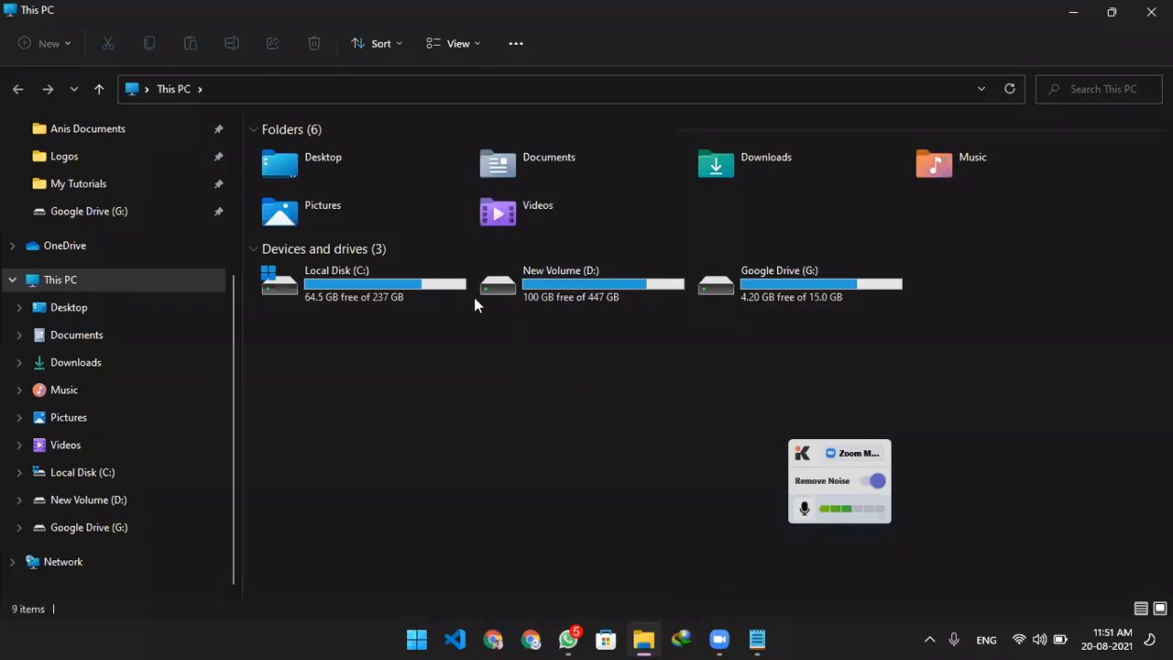
pyautogui.click(596, 297)
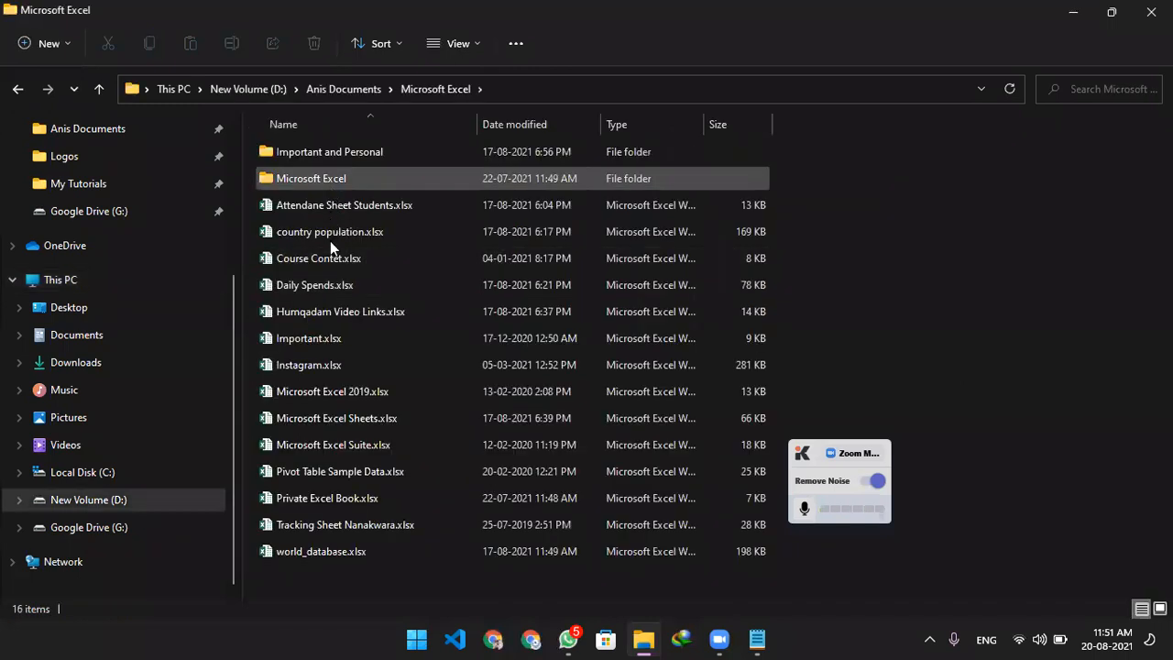
pyautogui.doubleClick(310, 473)
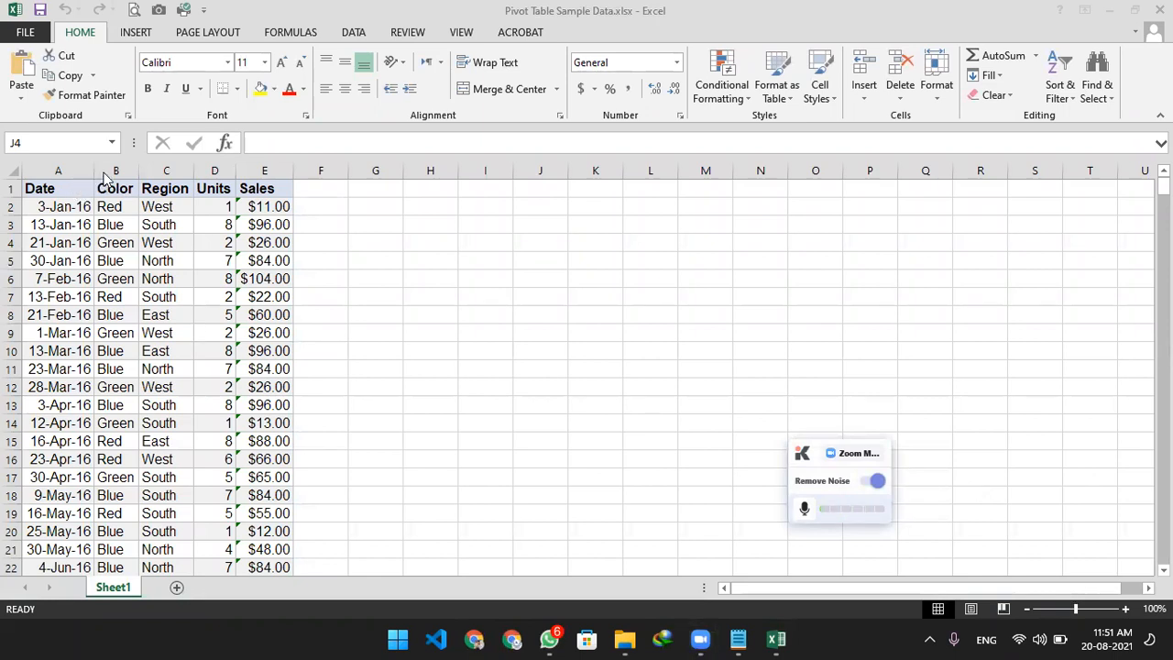
# Examine the Date, Color, Region, Units and Sales columns of the sample data table
pyautogui.click(105, 226)
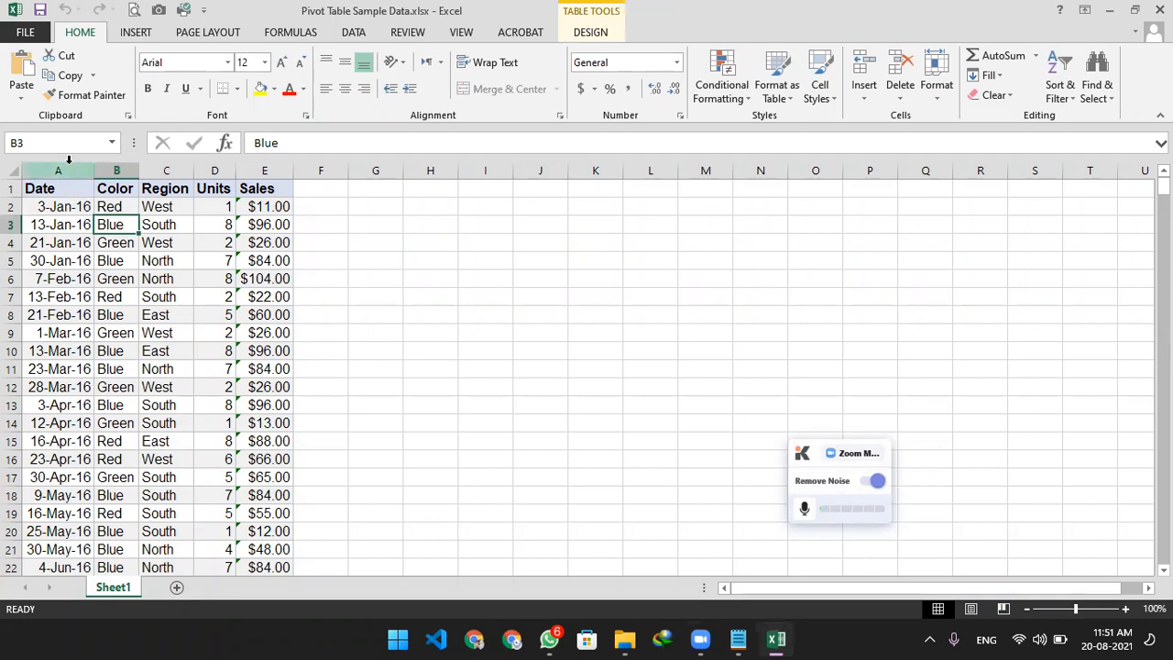
pyautogui.click(68, 159)
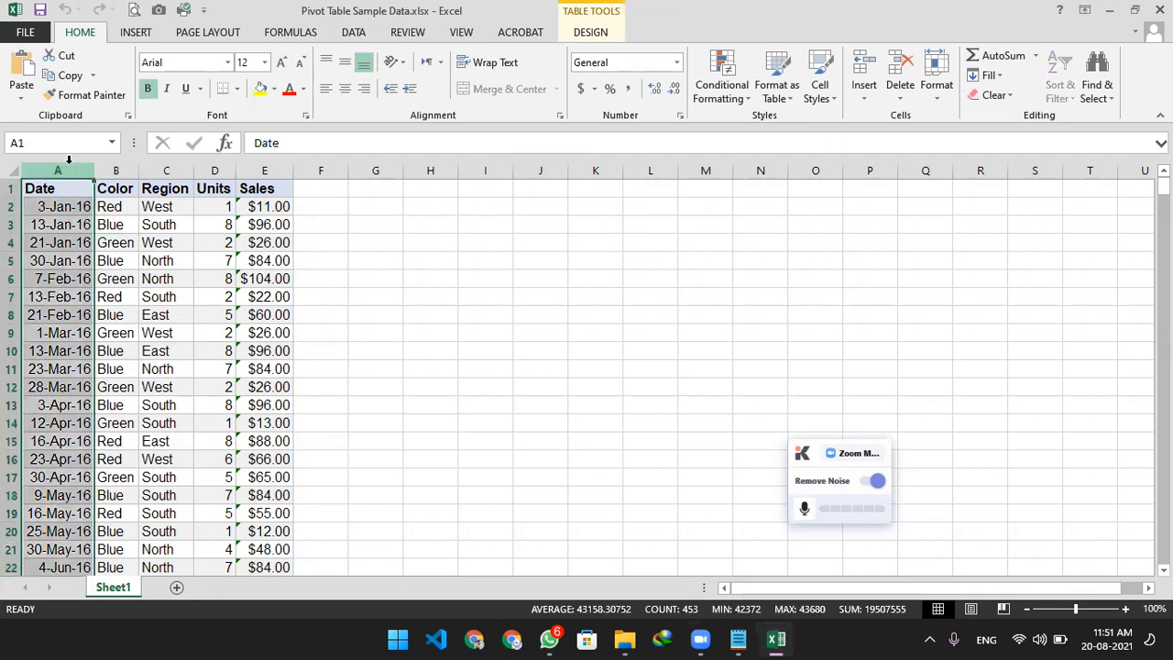
pyautogui.click(118, 206)
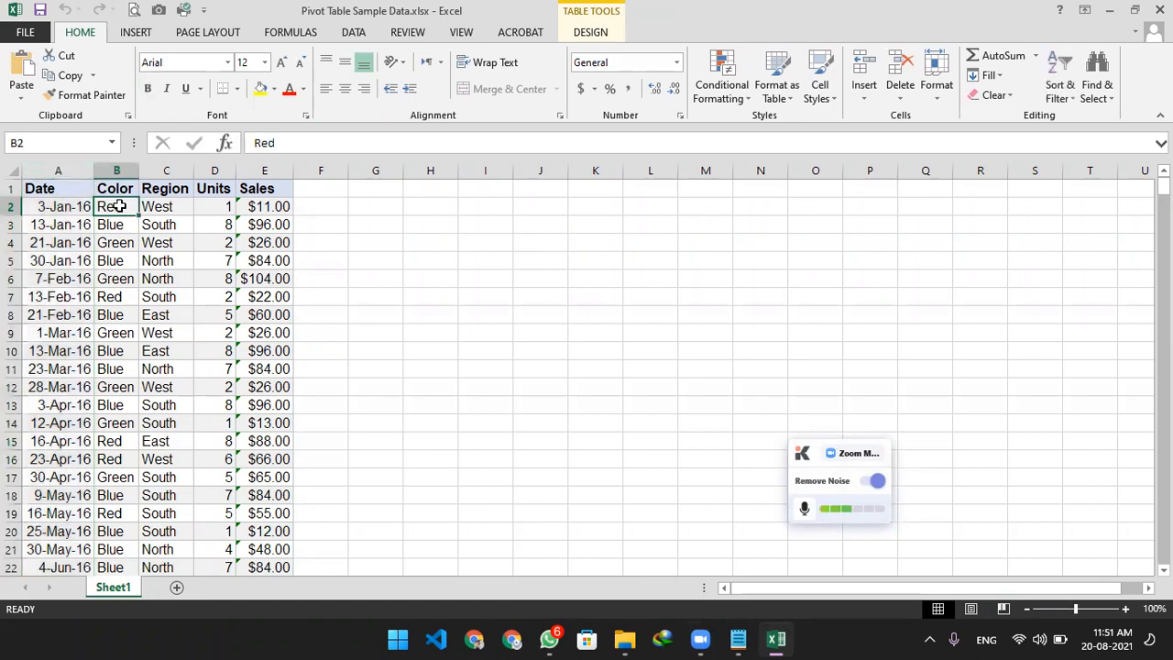
pyautogui.click(168, 205)
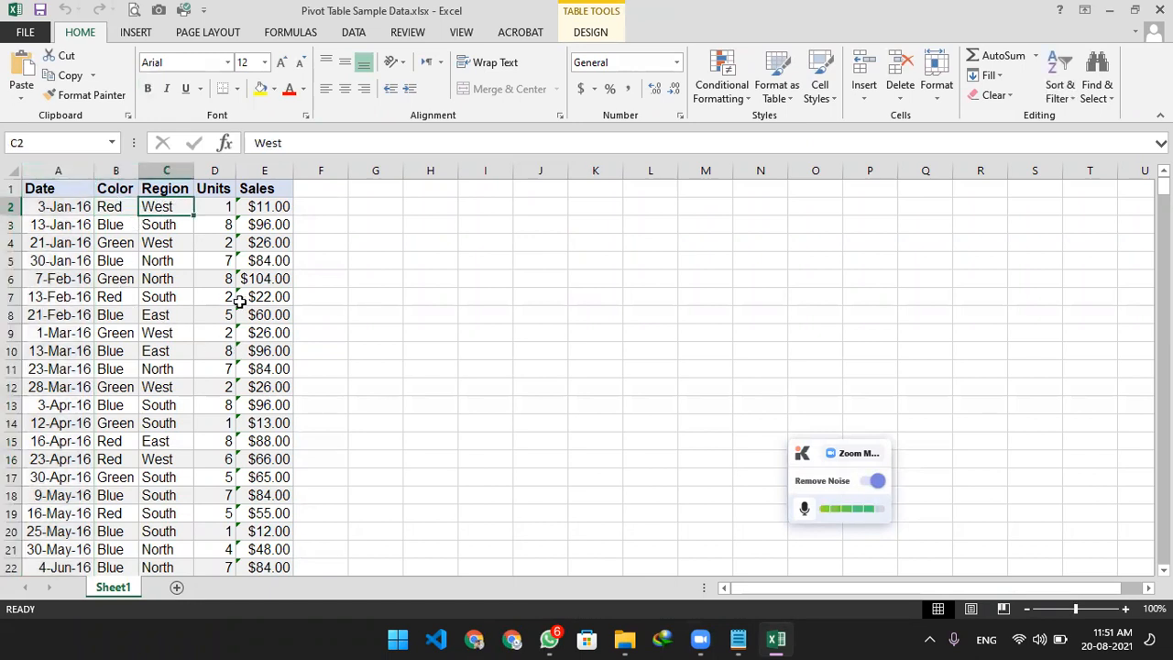
pyautogui.click(213, 207)
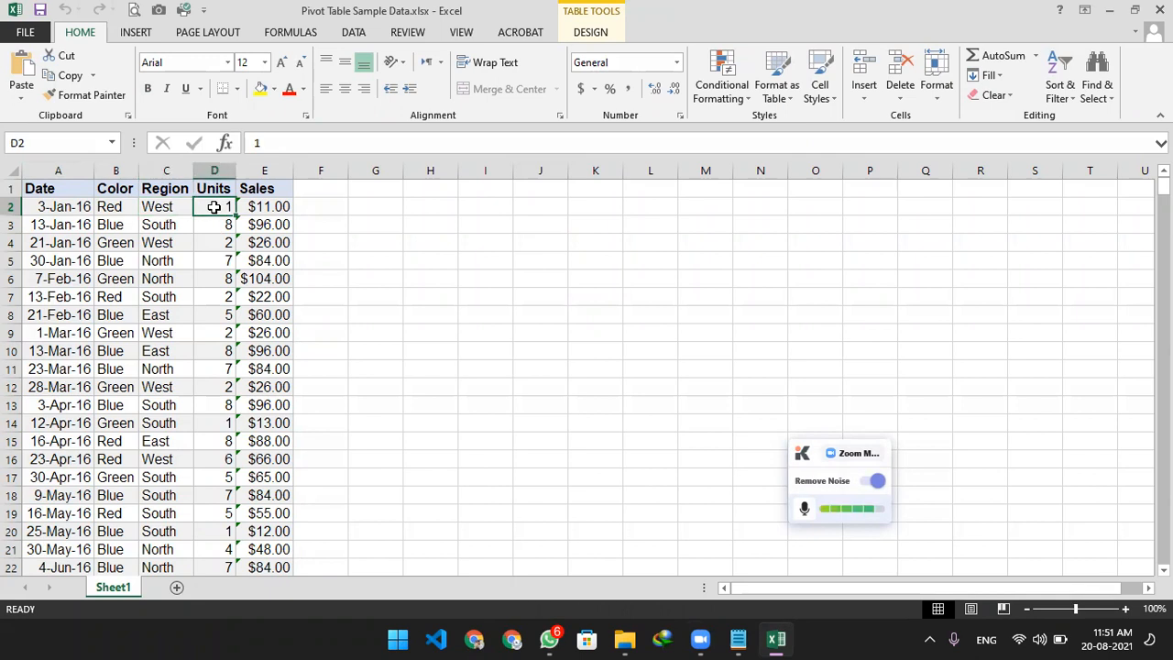
pyautogui.hotkey('ctrl', 'a')
pyautogui.click(279, 206)
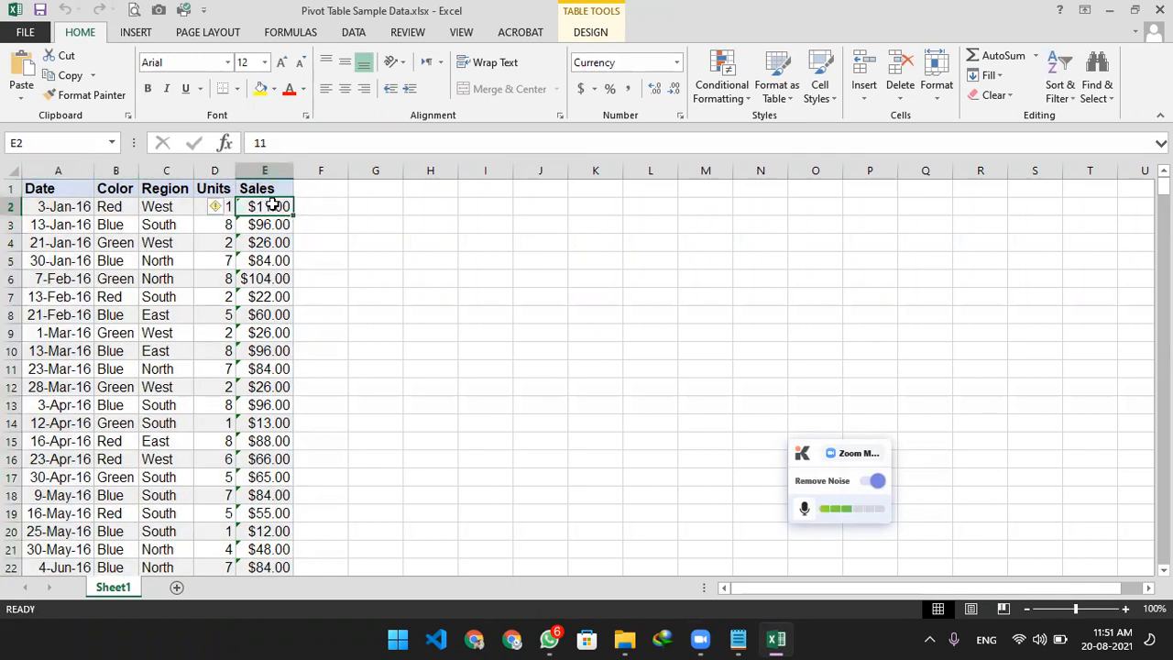
pyautogui.moveTo(262, 168); pyautogui.dragTo(57, 170)
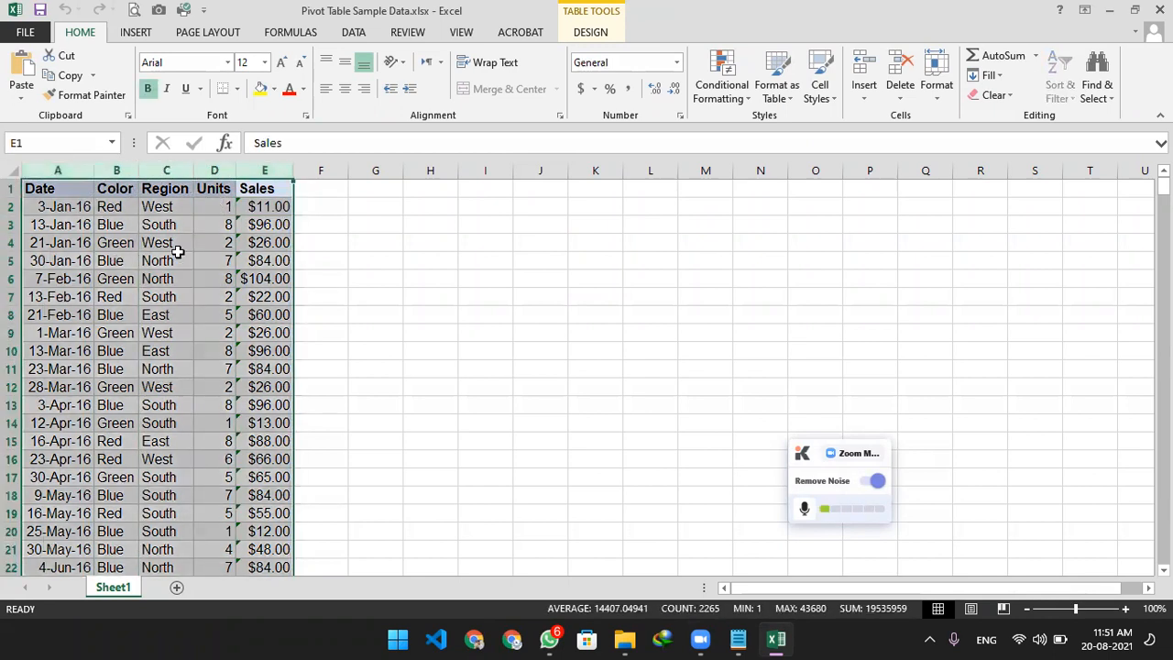
pyautogui.click(316, 230)
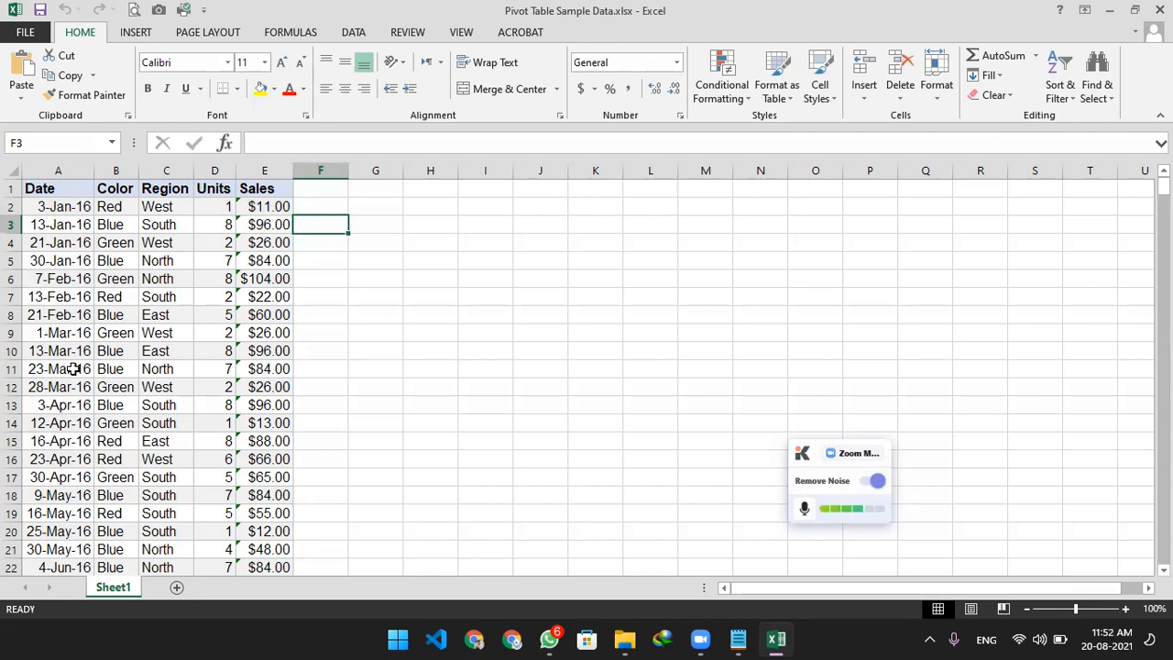
# Examine how color, region, units and sales relate to each other in the first two records of the table
pyautogui.click(126, 205)
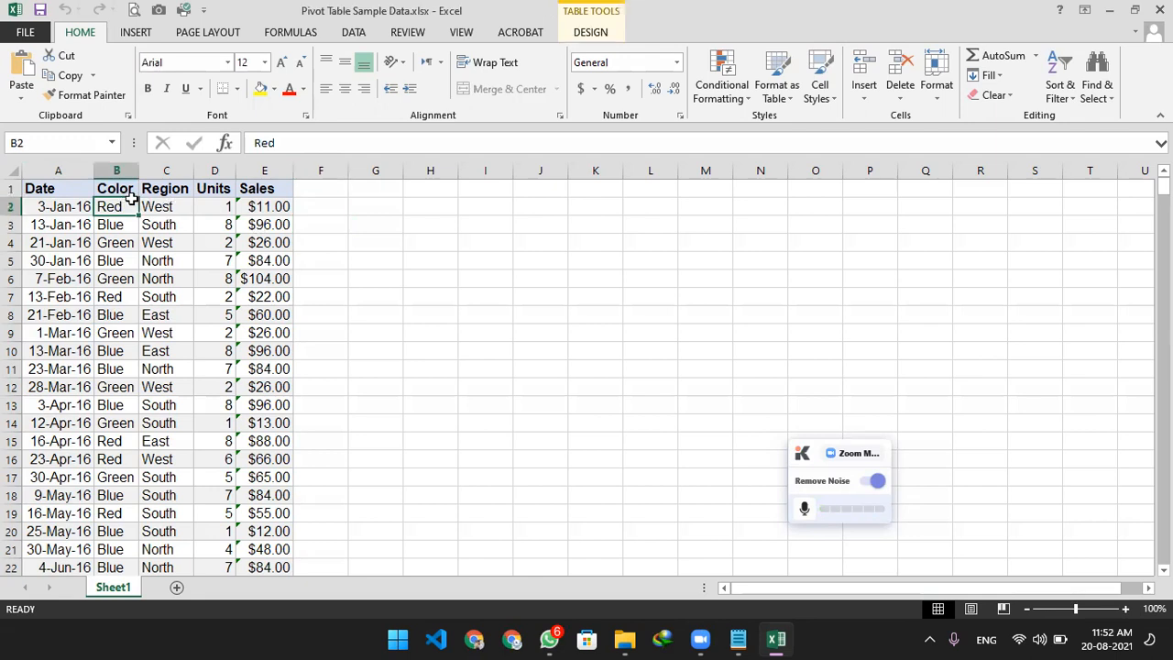
pyautogui.press('Right')
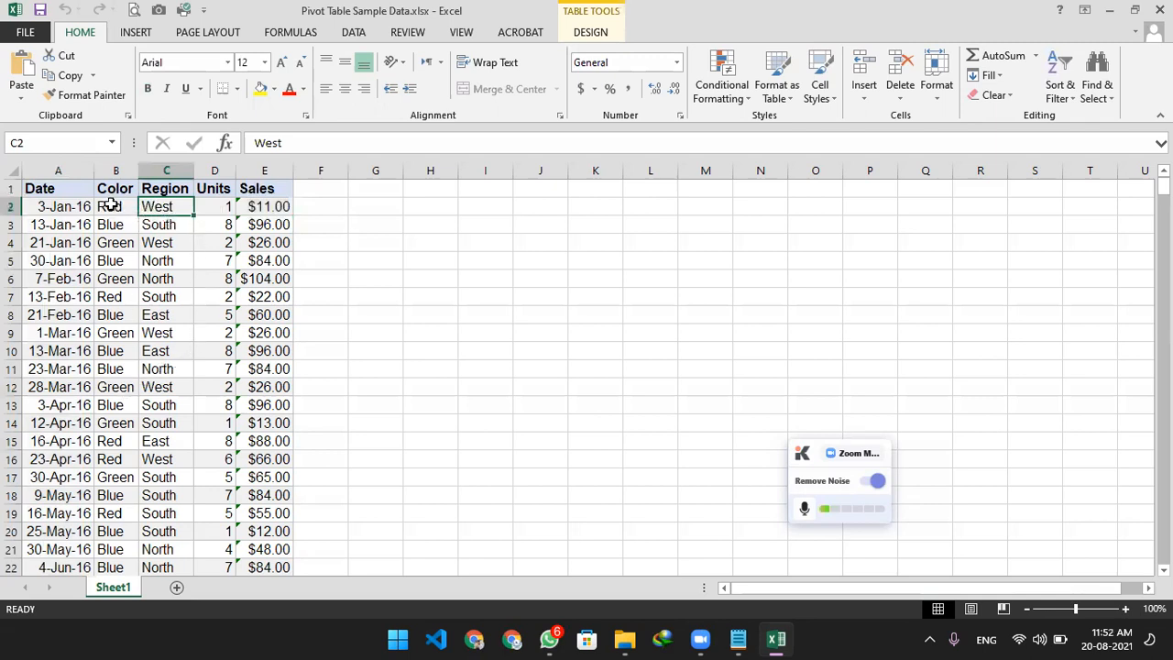
pyautogui.click(274, 205)
pyautogui.click(120, 206)
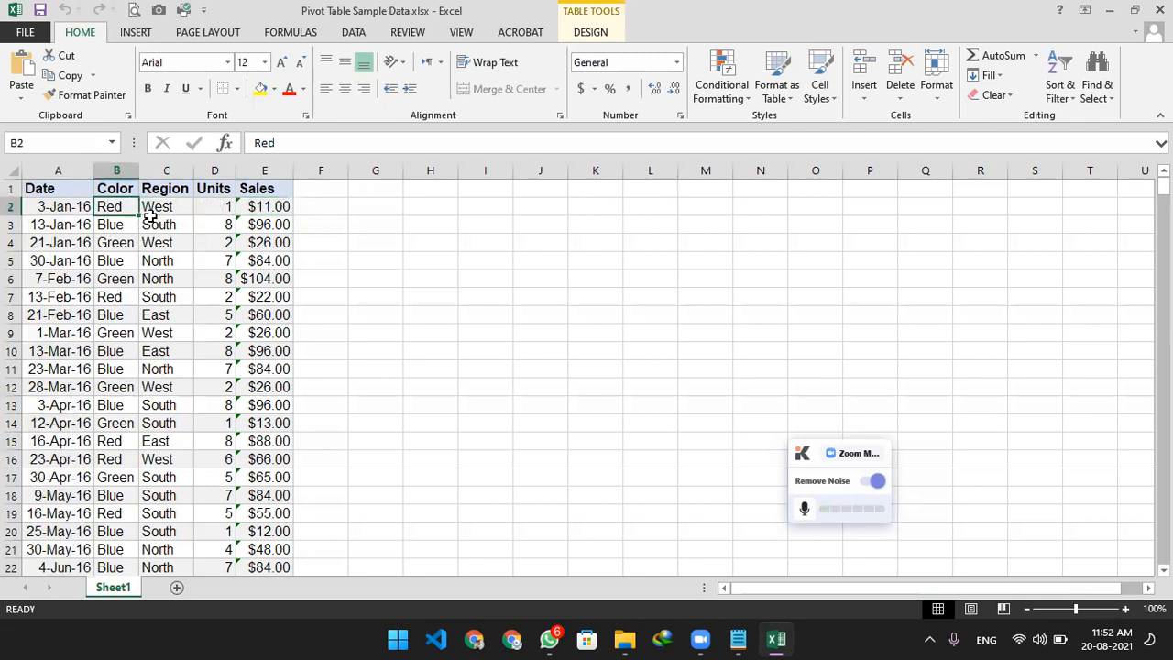
pyautogui.click(163, 224)
pyautogui.click(268, 227)
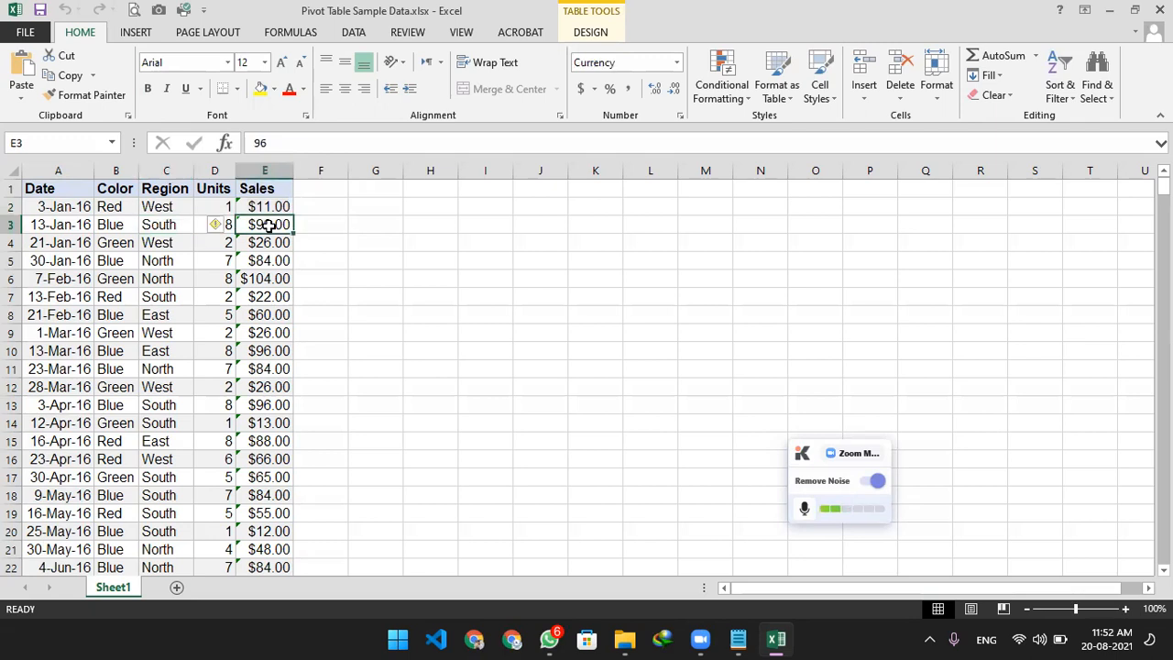
pyautogui.moveTo(269, 170); pyautogui.dragTo(28, 161)
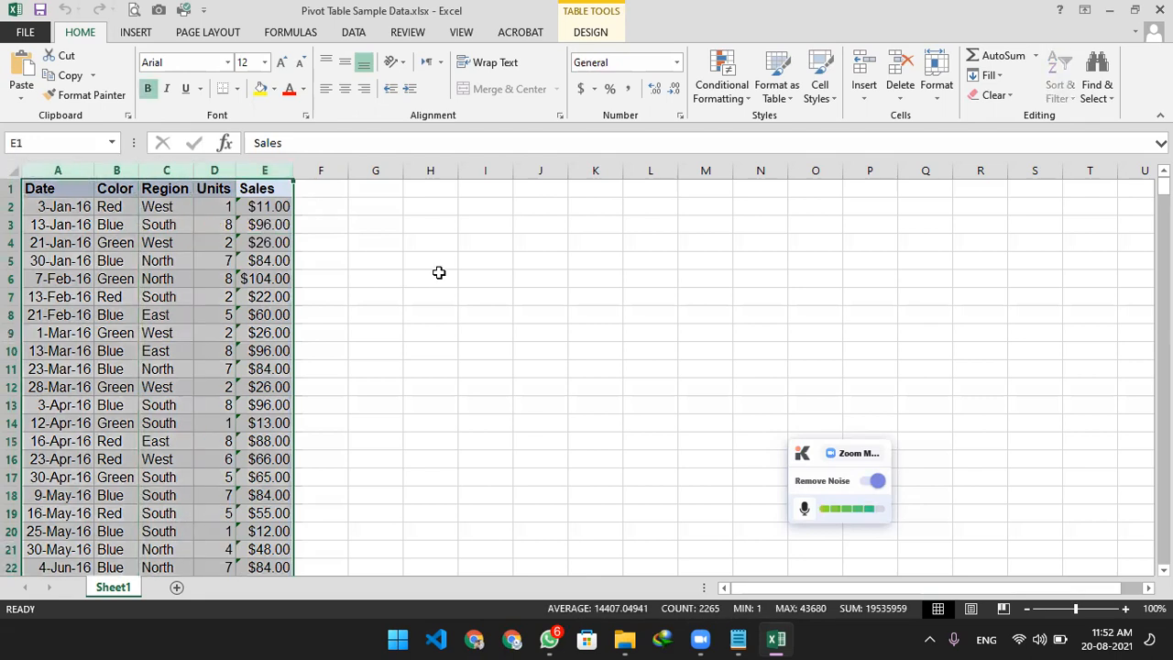
pyautogui.click(439, 273)
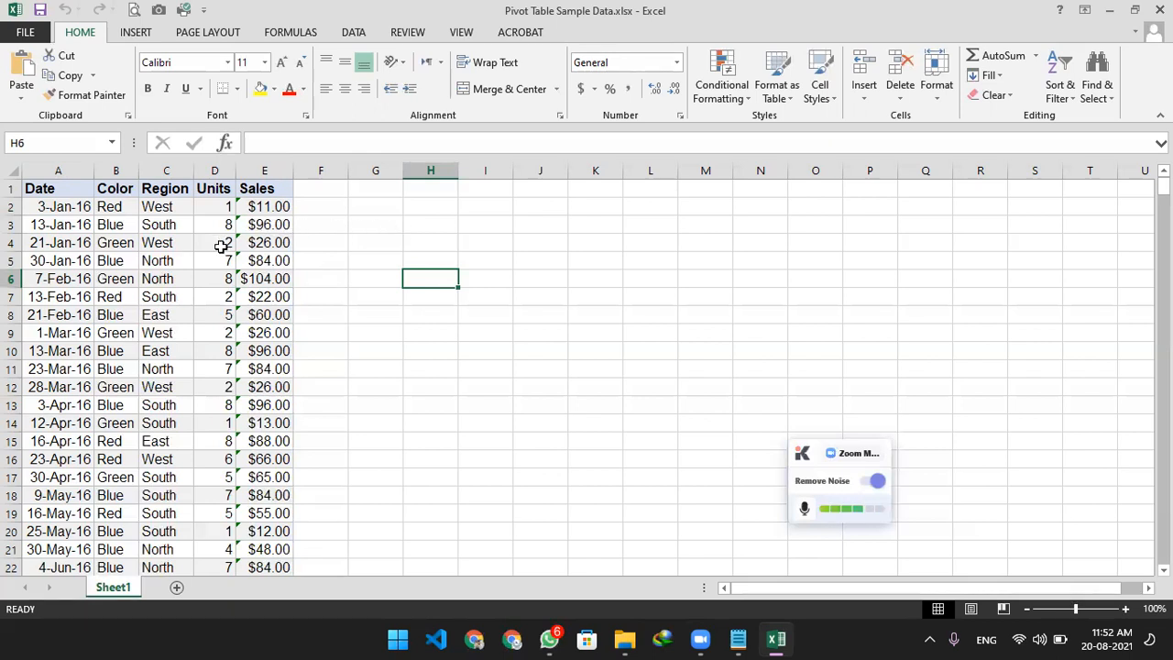
pyautogui.click(122, 208)
pyautogui.click(224, 208)
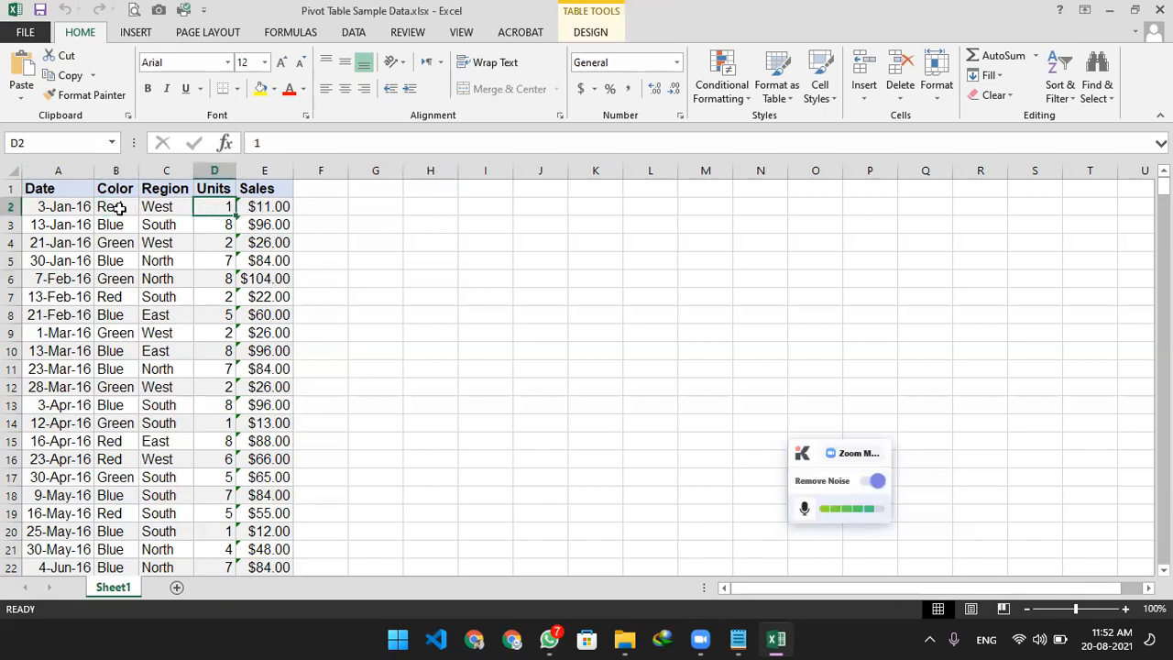
# Try to build a SUMIF formula in cell I3 with the table's Color to Units columns as its range
pyautogui.click(510, 226)
pyautogui.write('=')
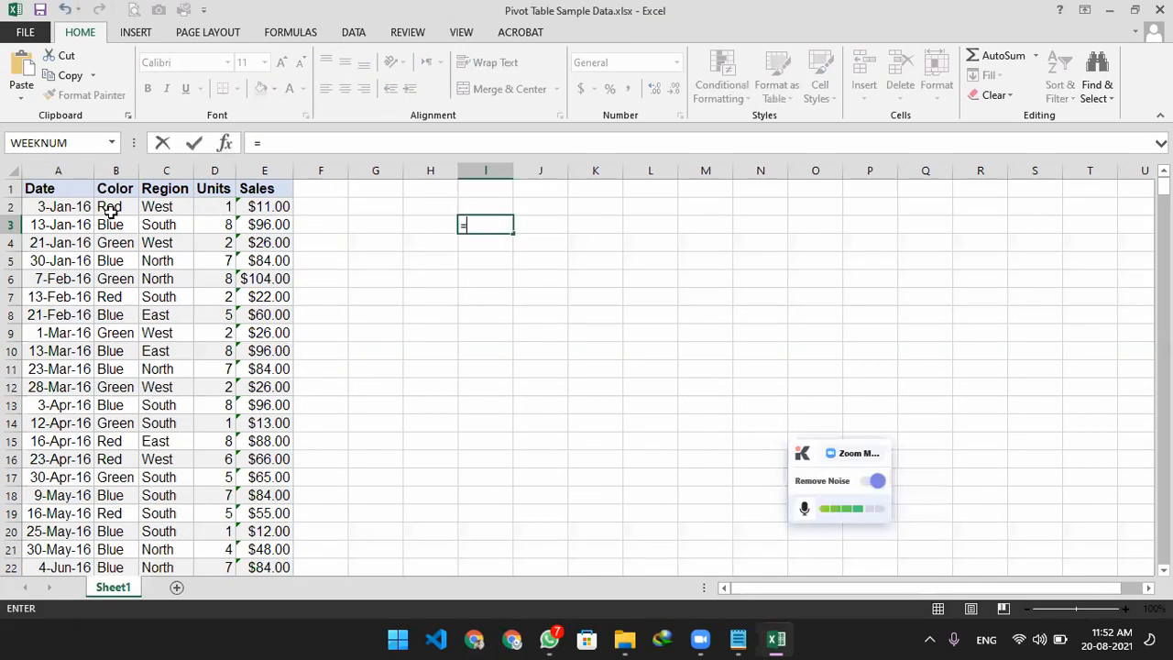
pyautogui.write('SUMIF(')
pyautogui.moveTo(117, 208); pyautogui.dragTo(203, 639)
pyautogui.moveTo(203, 638); pyautogui.dragTo(203, 638)
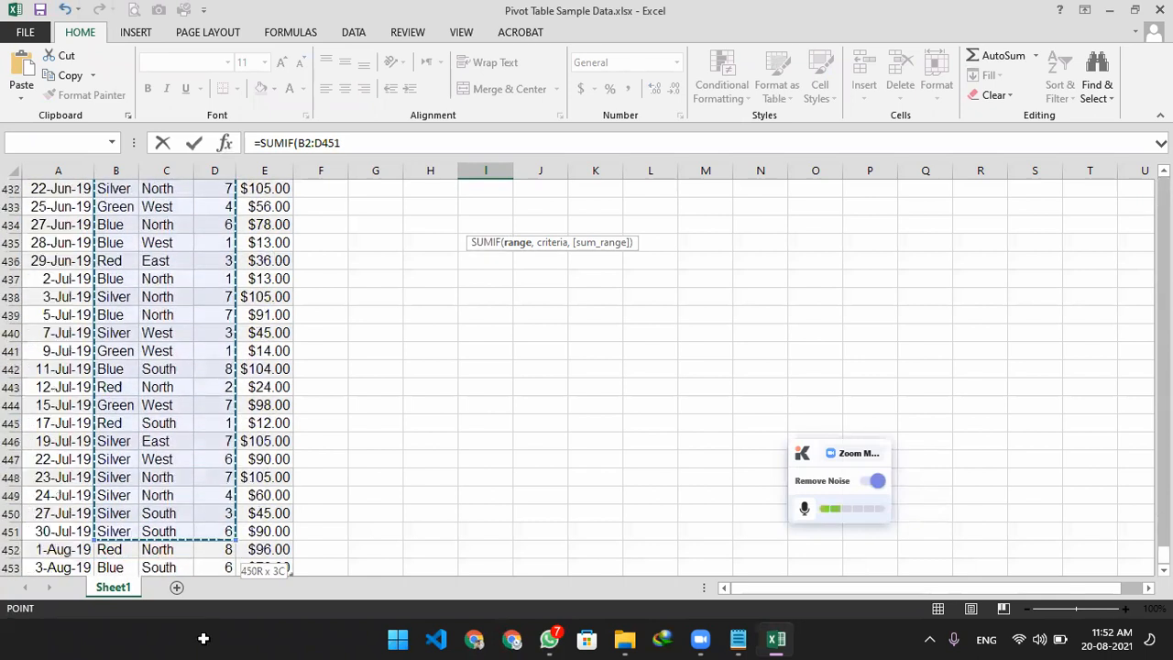
pyautogui.moveTo(213, 480); pyautogui.dragTo(213, 480)
pyautogui.scroll(4, 212, 480)
pyautogui.scroll(20, 211, 480)
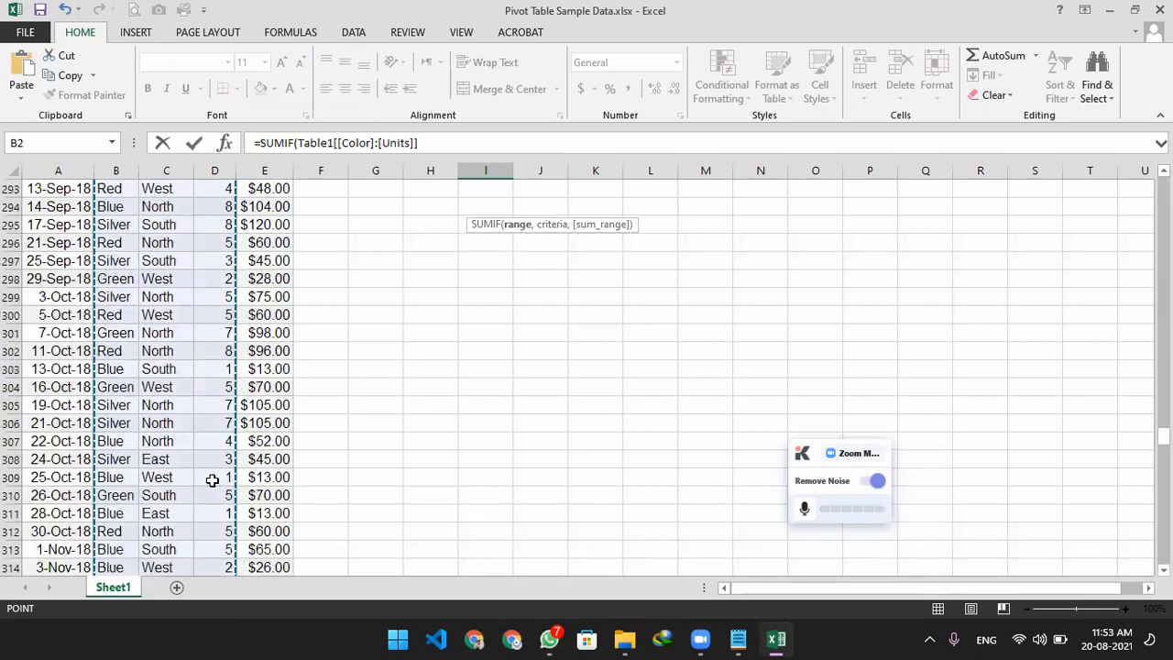
pyautogui.scroll(20, 211, 480)
pyautogui.scroll(20, 212, 480)
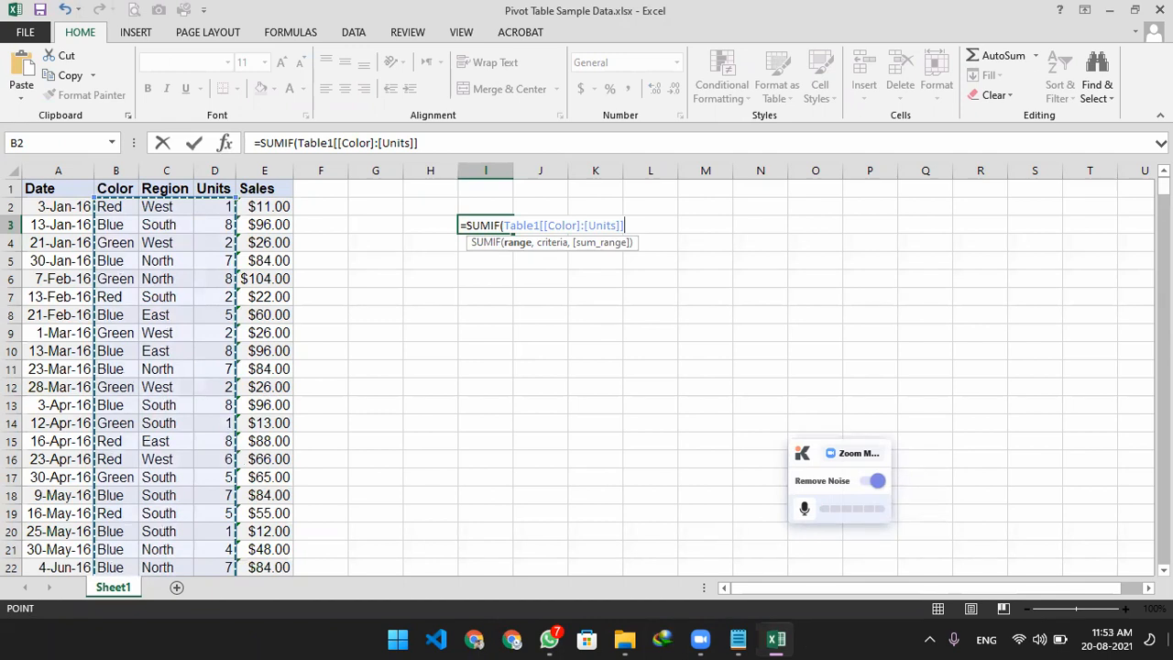
pyautogui.click(702, 638)
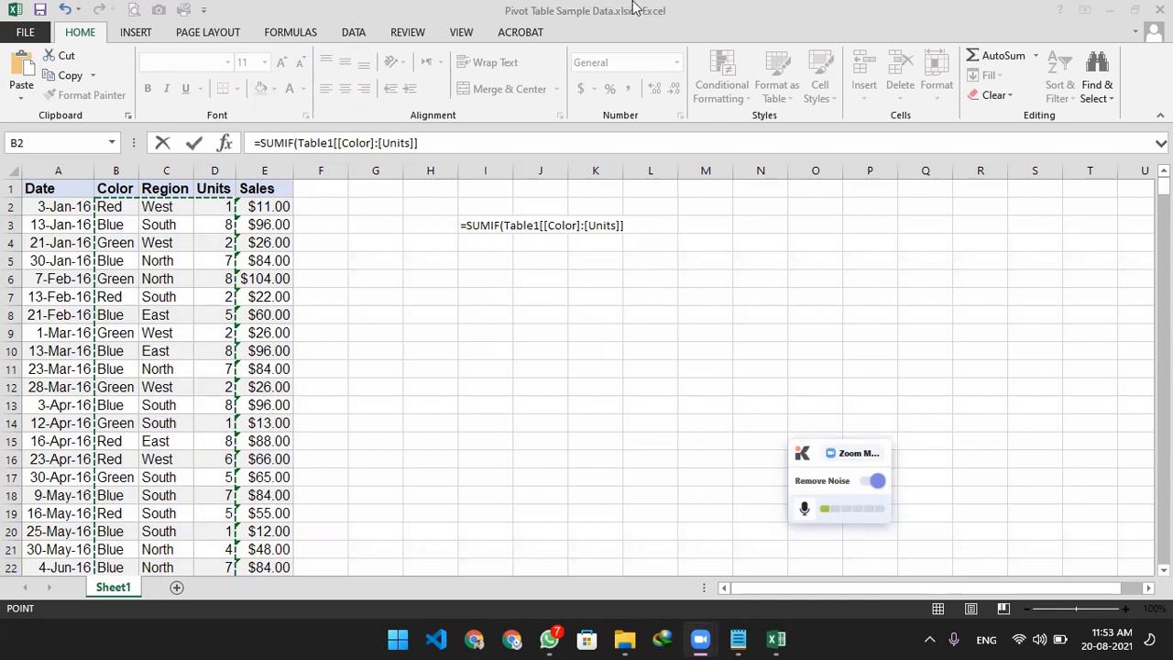
pyautogui.click(715, 18)
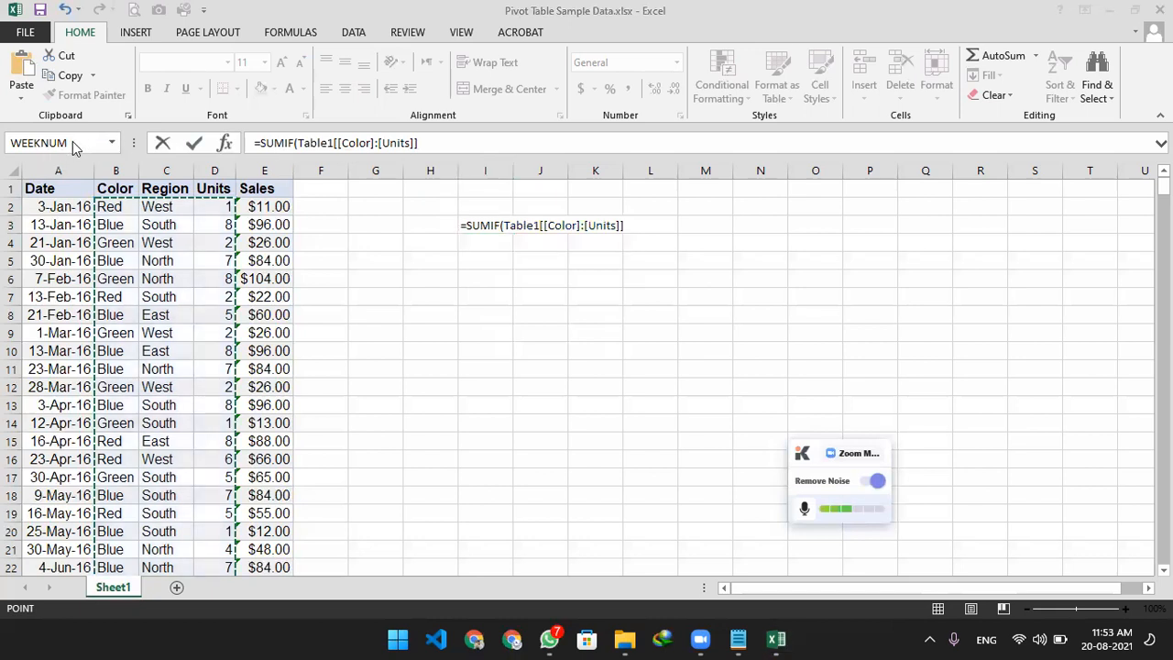
pyautogui.press('Escape')
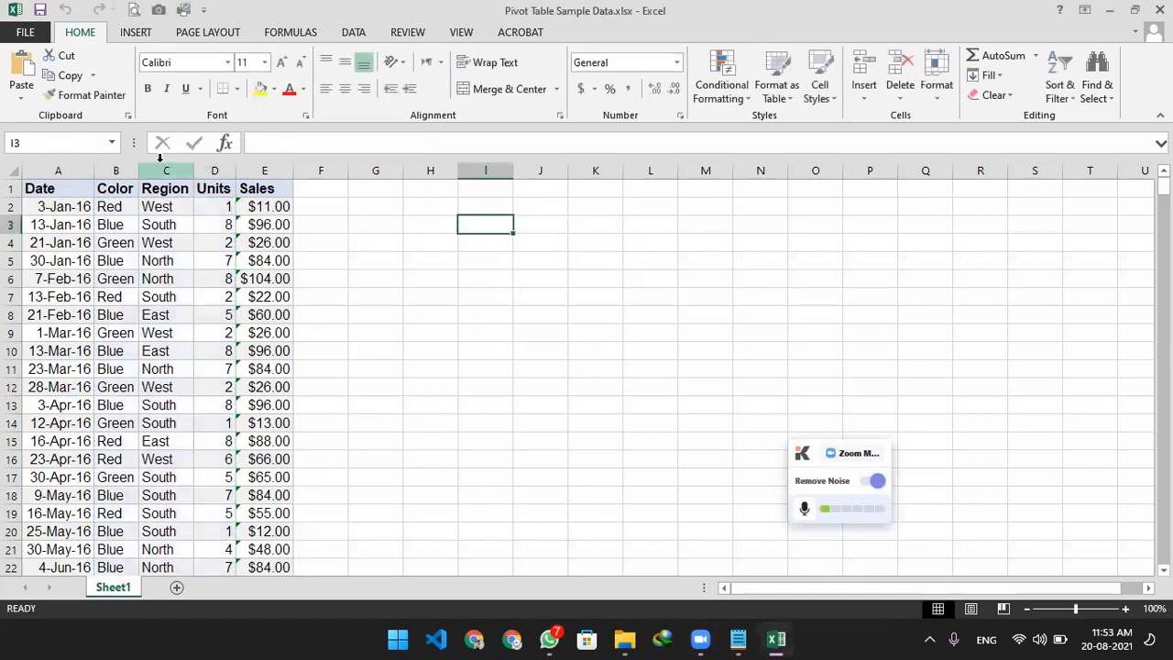
pyautogui.press('Escape')
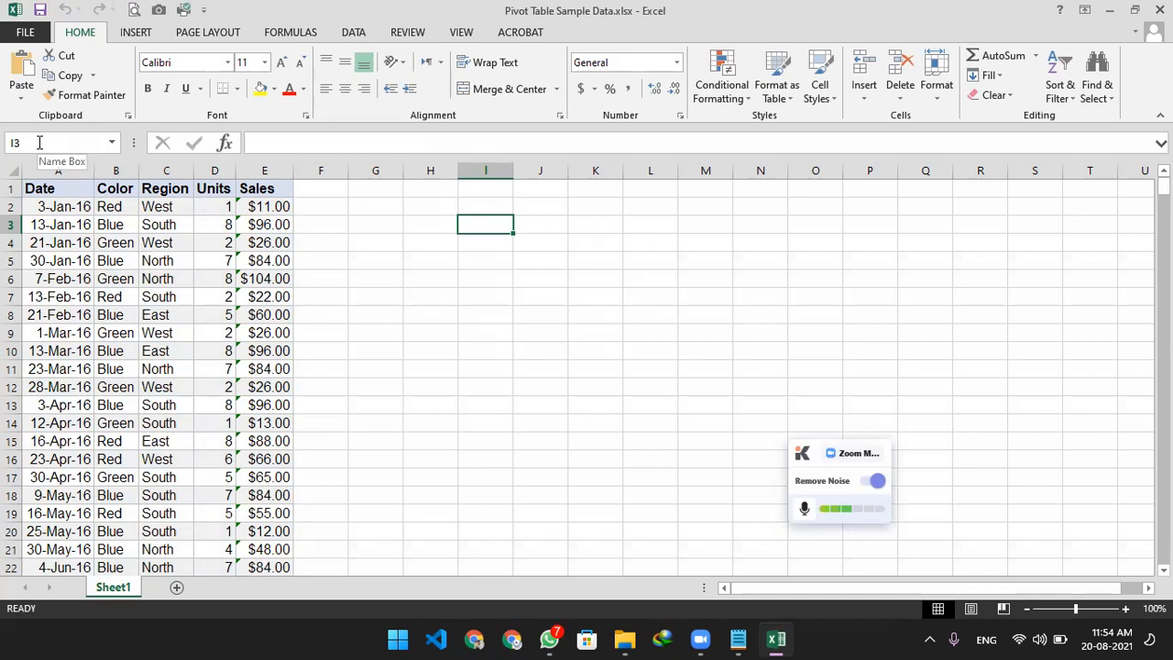
# Select the Color, Region and Units cells of the first four records, B2:D5
pyautogui.click(399, 537)
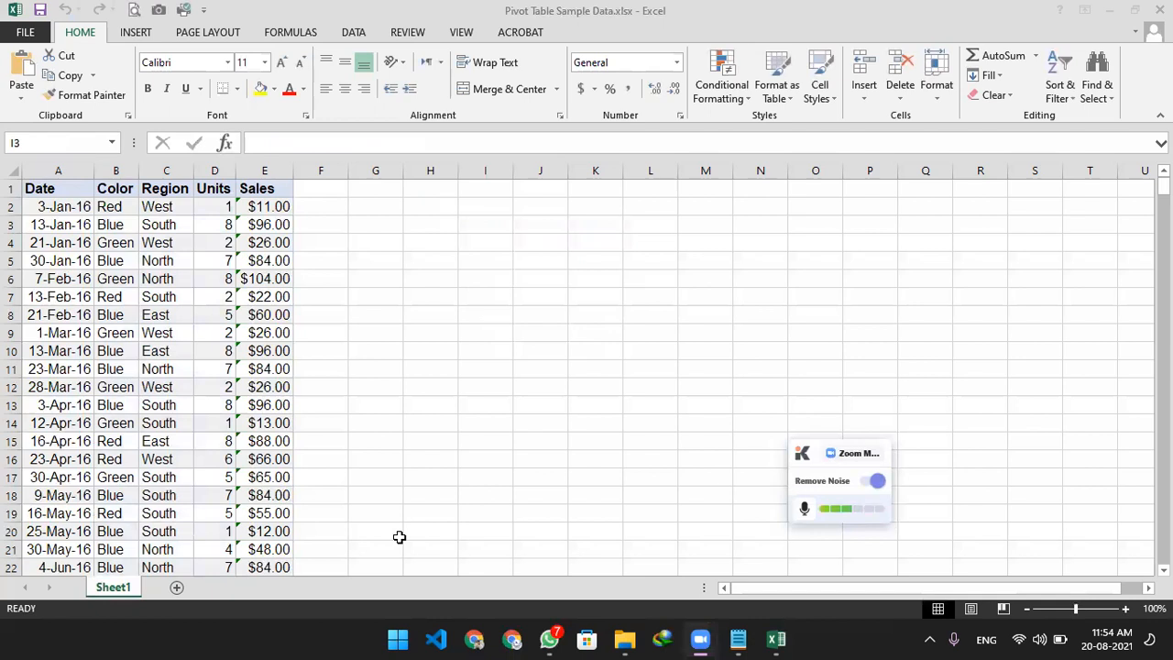
pyautogui.click(139, 204)
pyautogui.moveTo(138, 202); pyautogui.dragTo(214, 262)
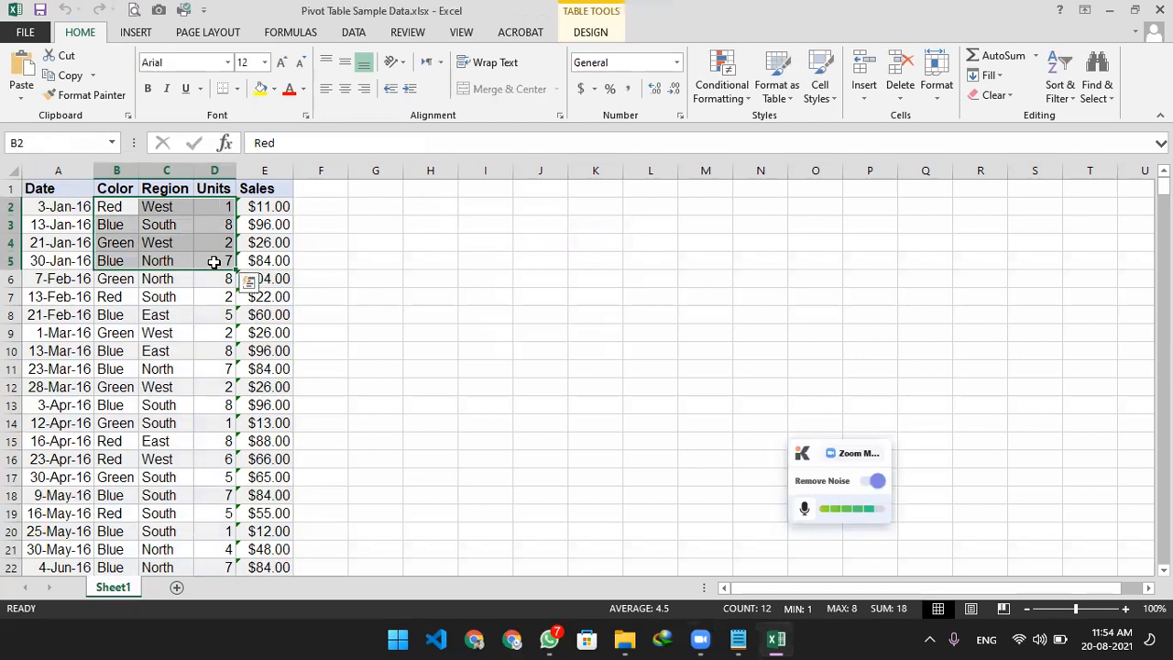
# Examine the Color, Region and Units data across the table by selecting it from B2 down through the last record in row 453
pyautogui.click(387, 298)
pyautogui.moveTo(117, 202); pyautogui.dragTo(223, 636)
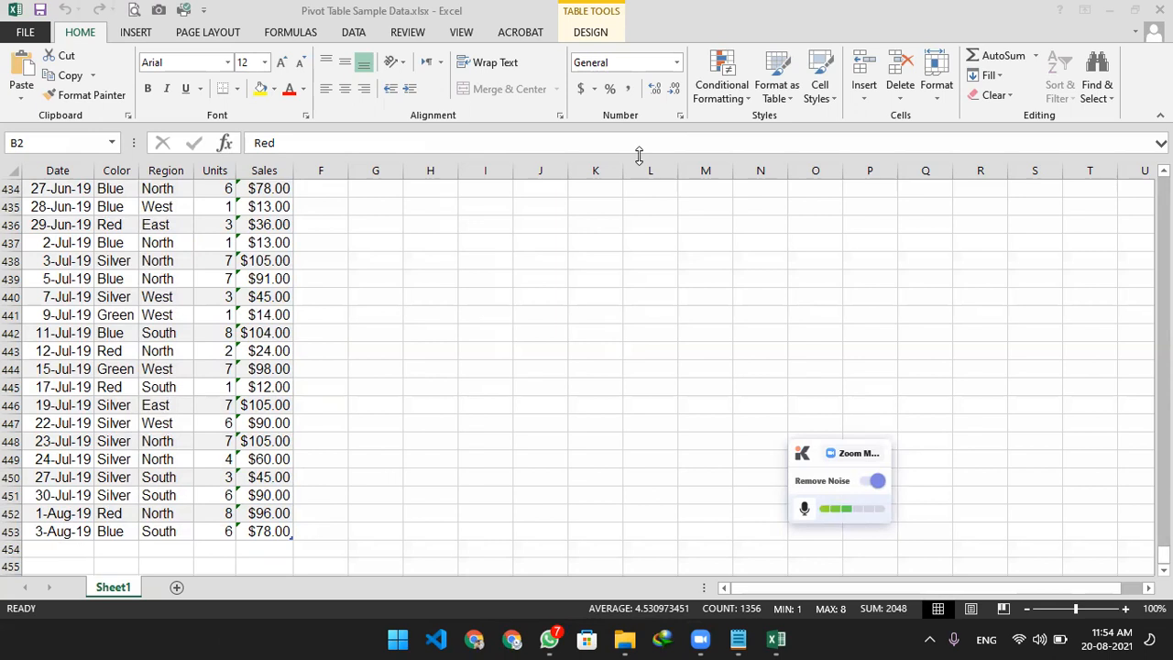
pyautogui.scroll(12, 149, 315)
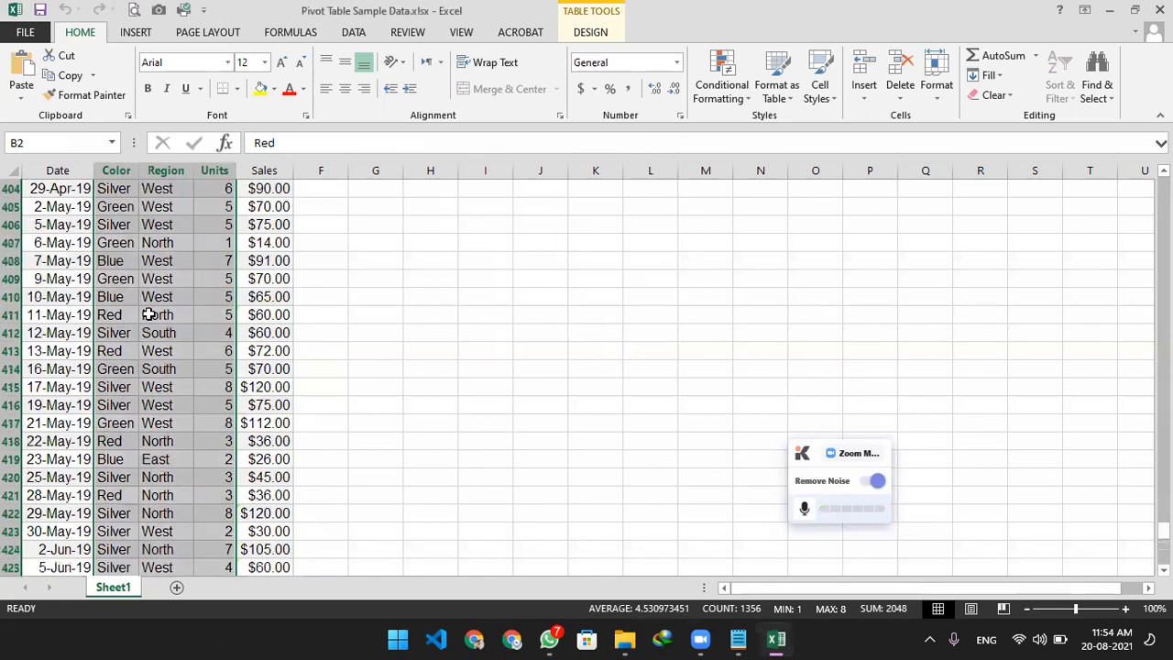
pyautogui.scroll(14, 148, 314)
pyautogui.scroll(20, 148, 314)
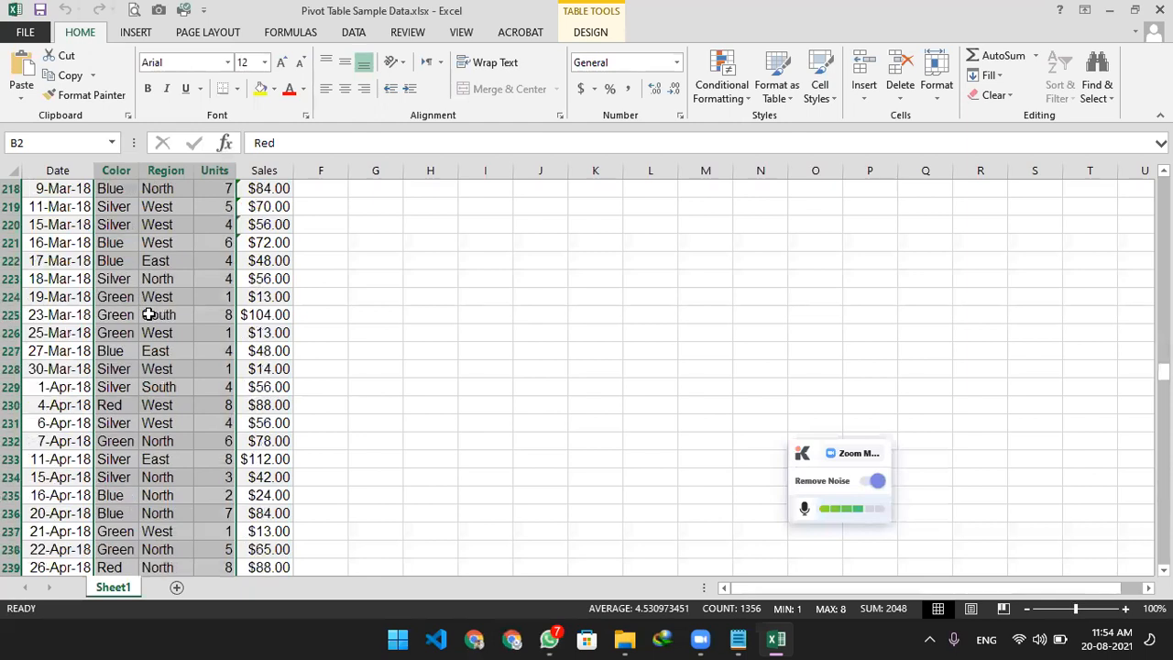
pyautogui.scroll(16, 148, 314)
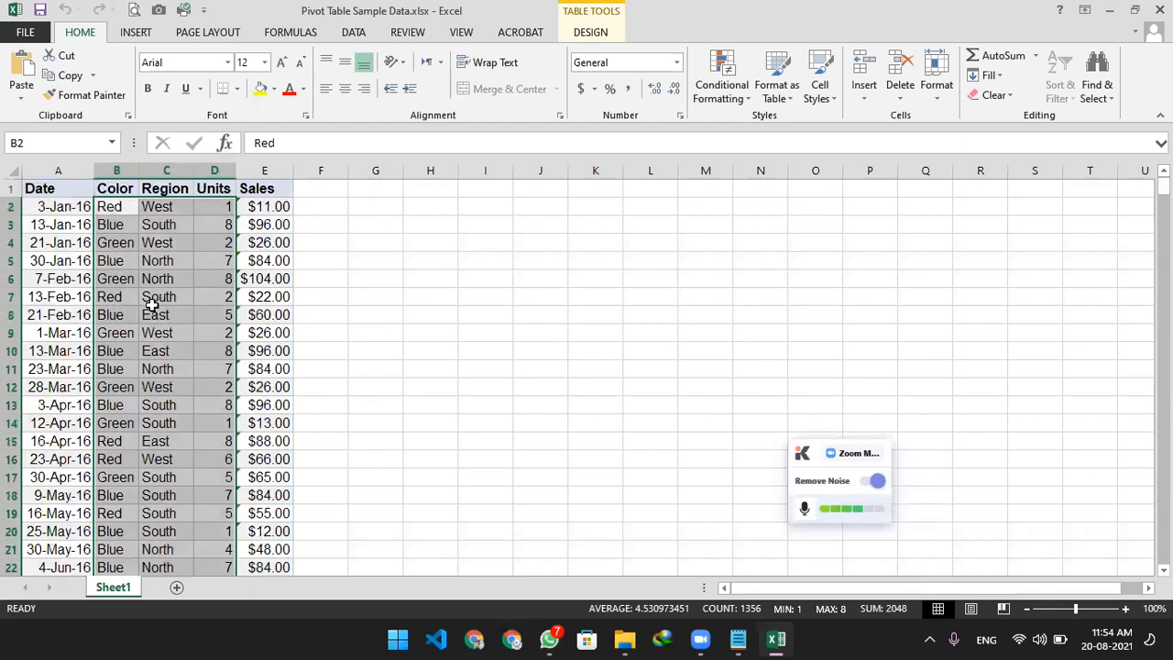
pyautogui.click(158, 280)
pyautogui.click(131, 208)
pyautogui.moveTo(131, 208); pyautogui.dragTo(202, 446)
pyautogui.scroll(20, 202, 445)
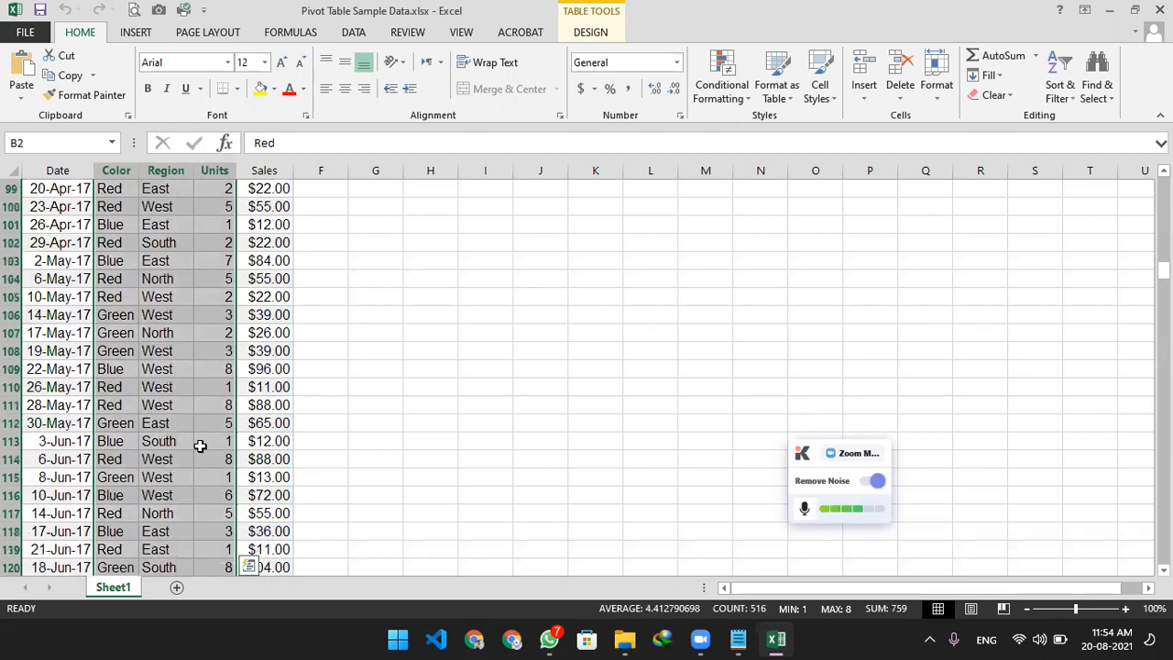
# Enter the label "Total Red Units:" in cell J3
pyautogui.click(552, 229)
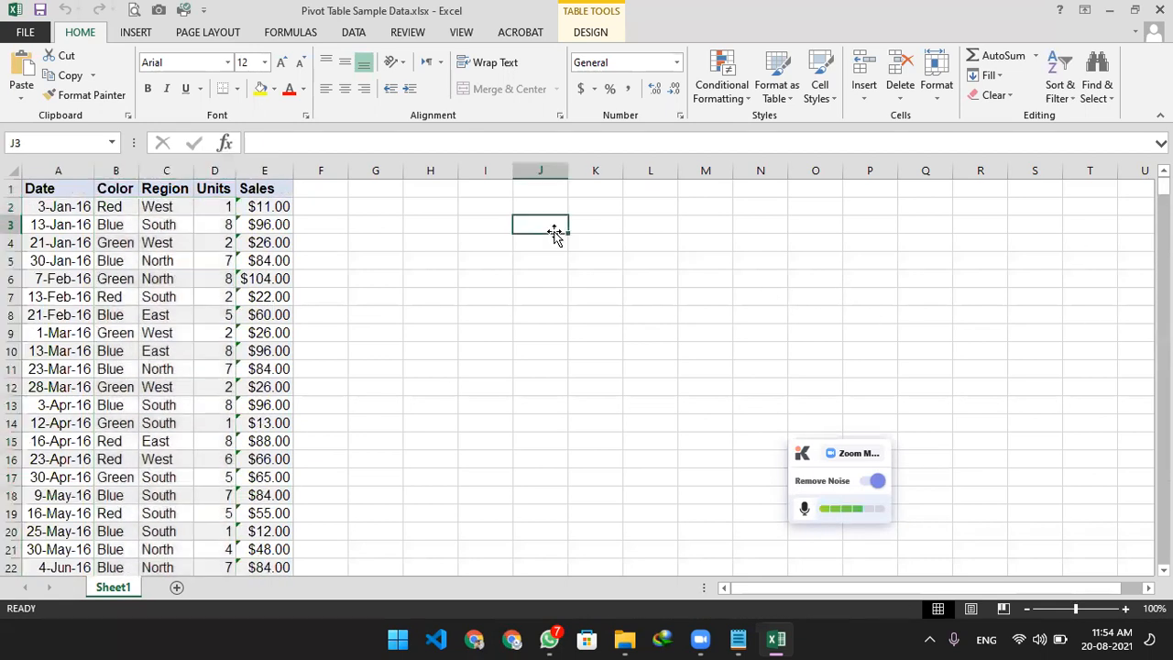
pyautogui.write('Tot')
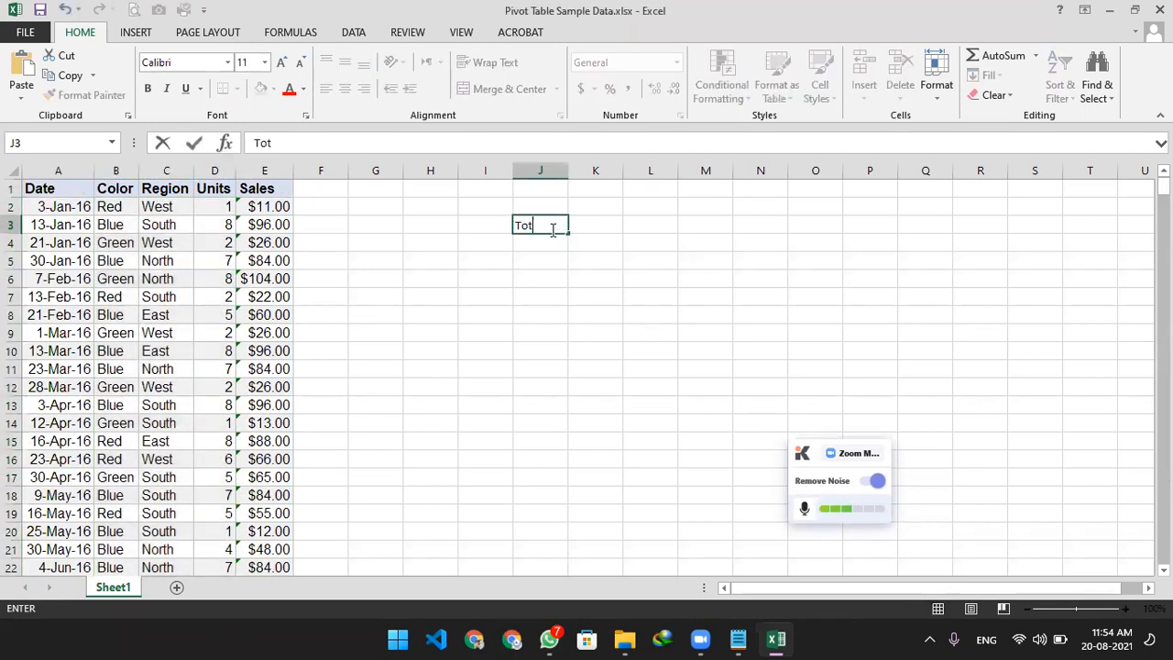
pyautogui.write('Re')
pyautogui.press('BackSpace')
pyautogui.press('BackSpace')
pyautogui.press('BackSpace')
pyautogui.write('Total Red Units:')
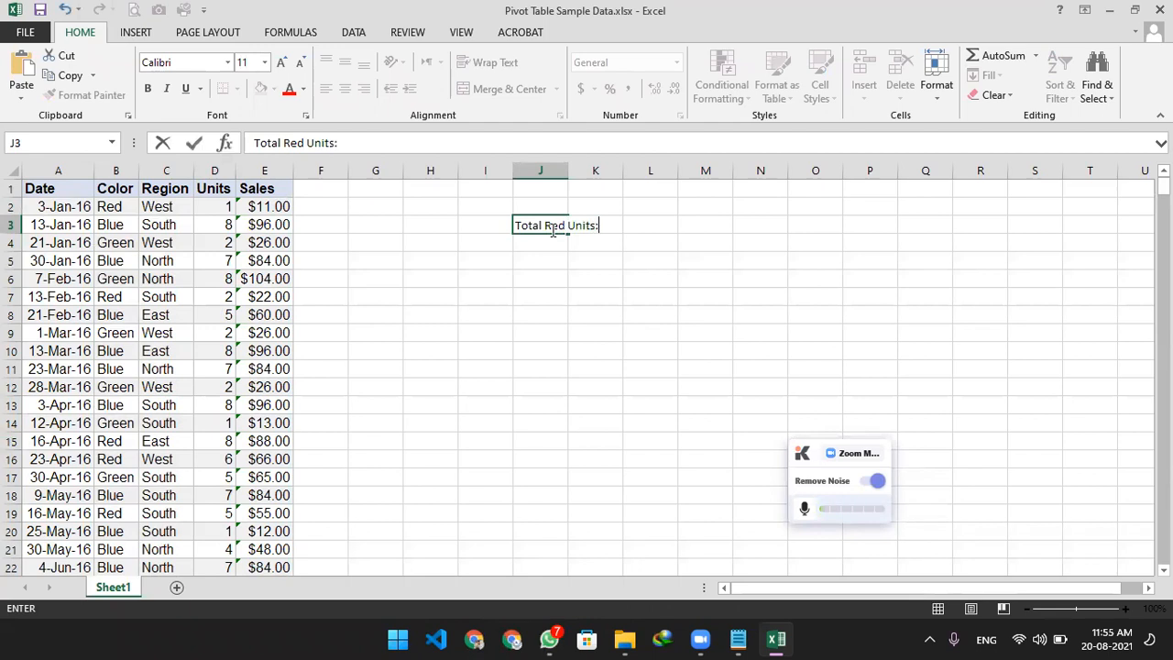
pyautogui.press('Return')
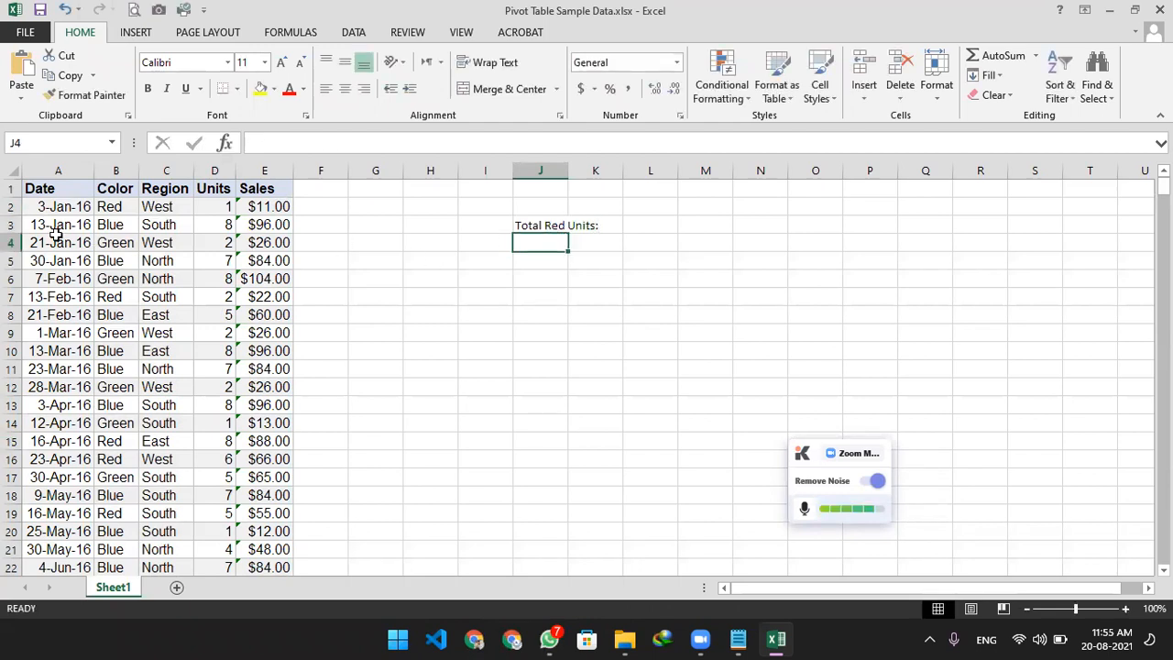
# Examine the color and units of the Red records in rows 2, 7 and 15
pyautogui.click(110, 205)
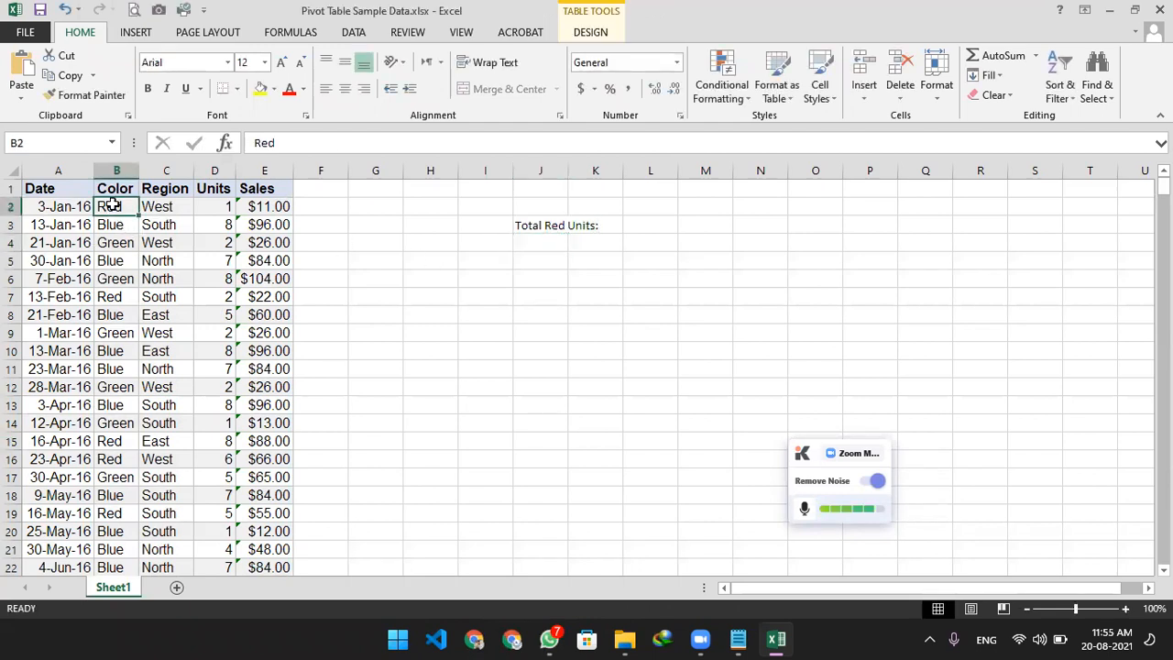
pyautogui.click(225, 207)
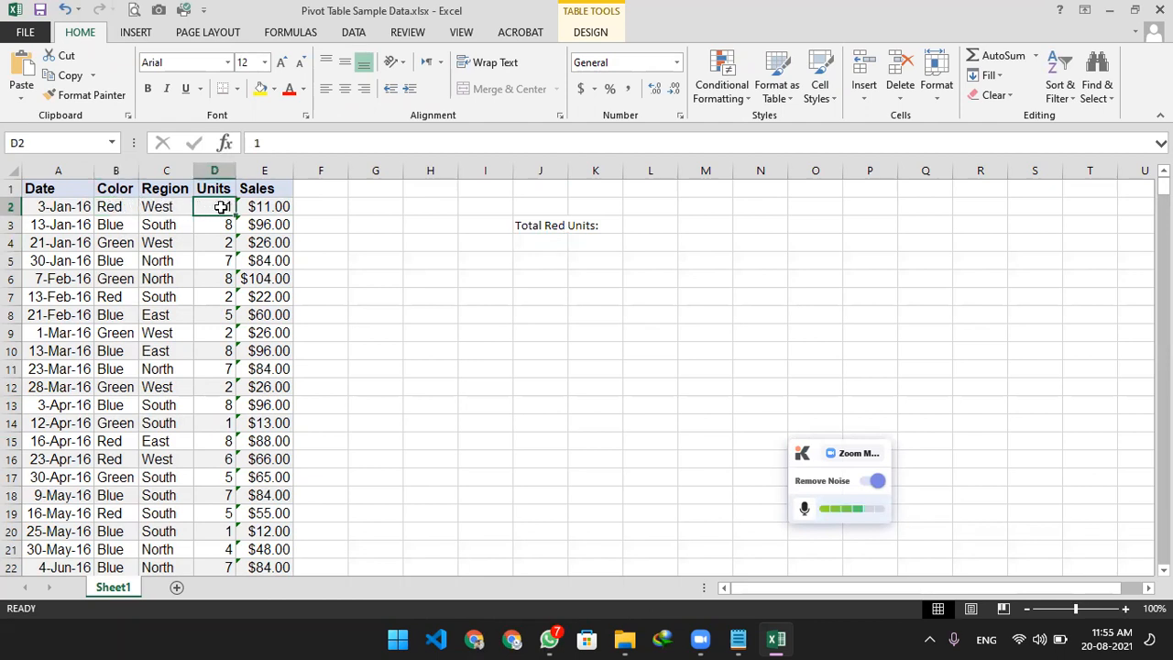
pyautogui.click(115, 296)
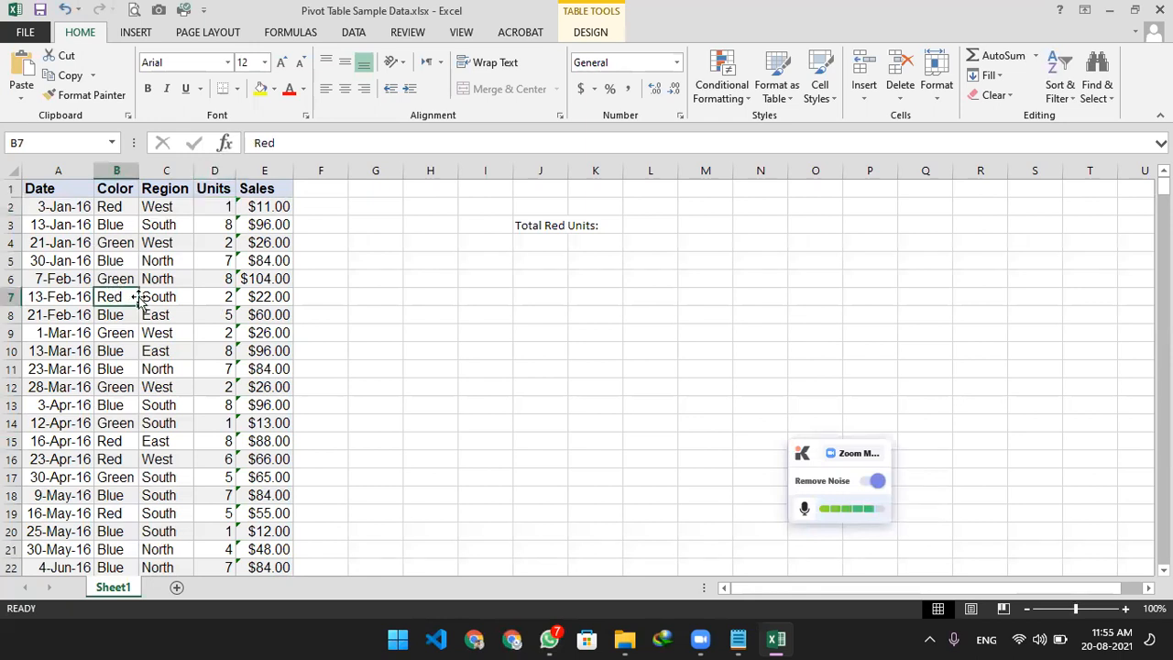
pyautogui.click(227, 298)
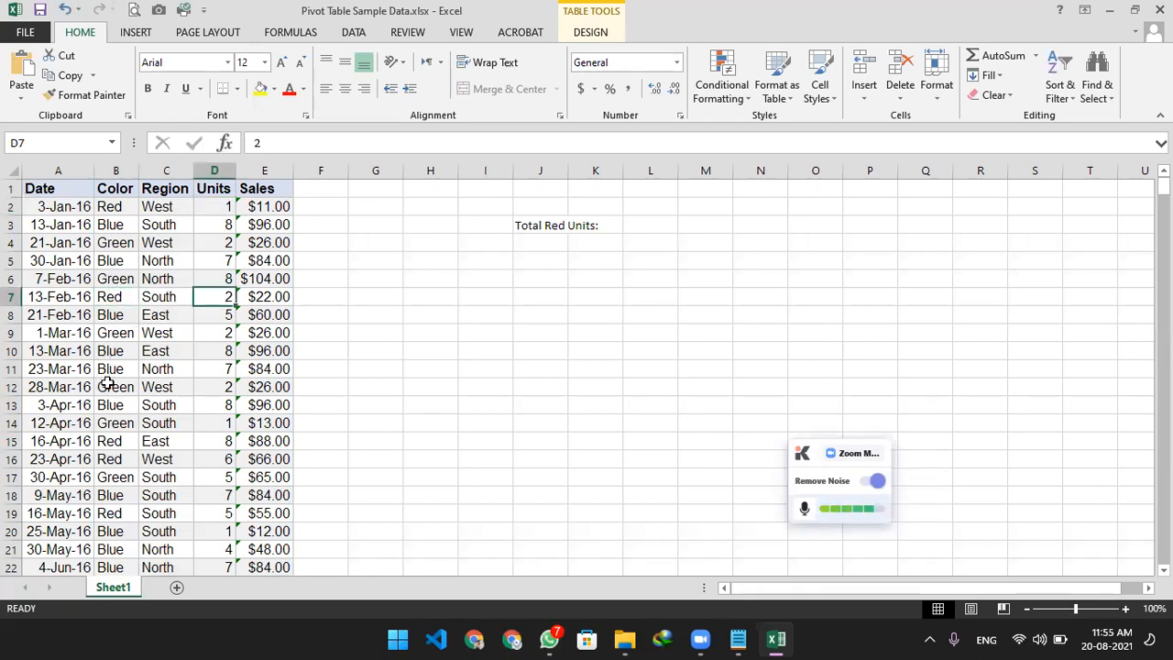
pyautogui.click(122, 440)
pyautogui.click(210, 440)
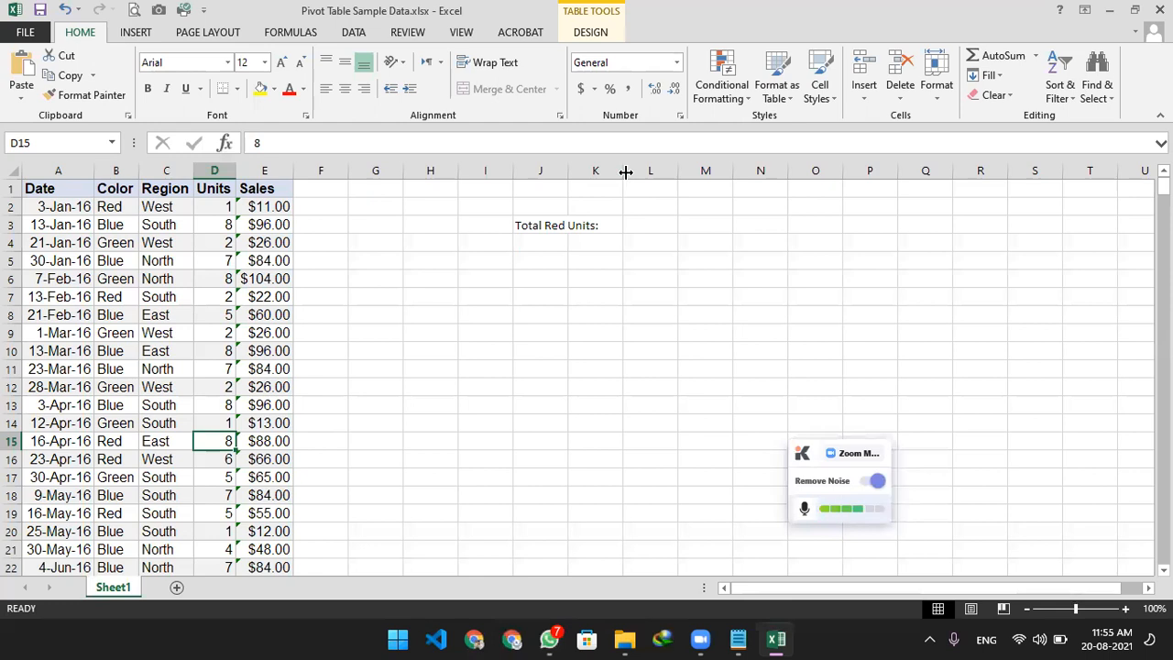
# Fit column J's width to its label and make cells J3:K3 bold
pyautogui.doubleClick(569, 172)
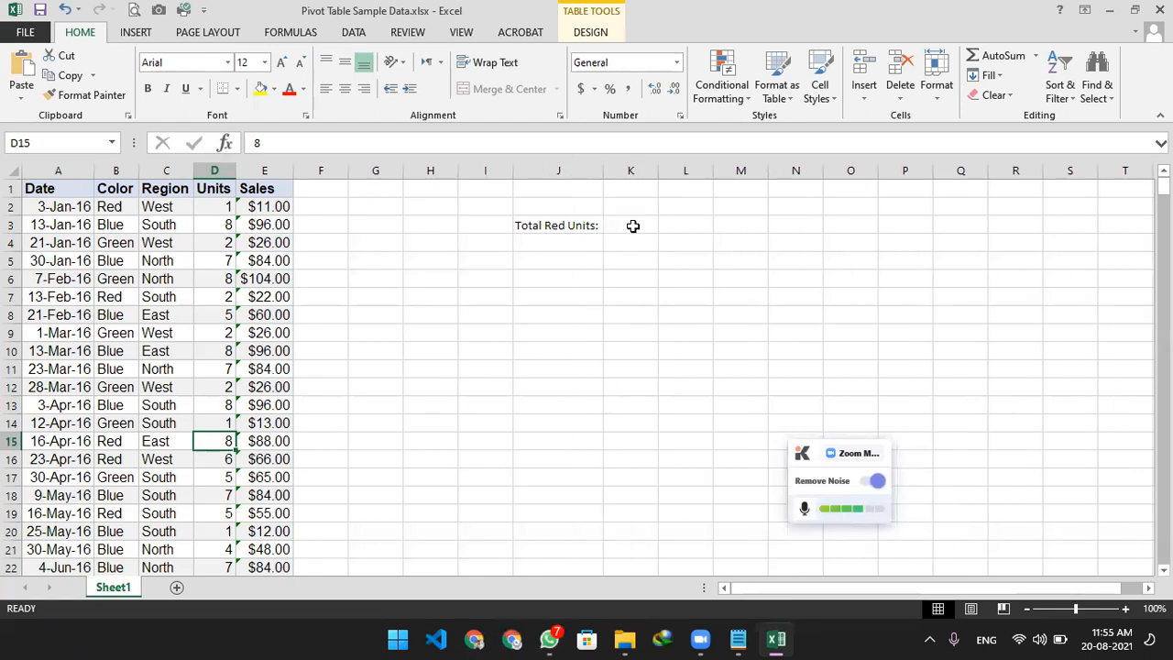
pyautogui.moveTo(632, 225); pyautogui.dragTo(581, 224)
pyautogui.click(144, 88)
pyautogui.click(630, 222)
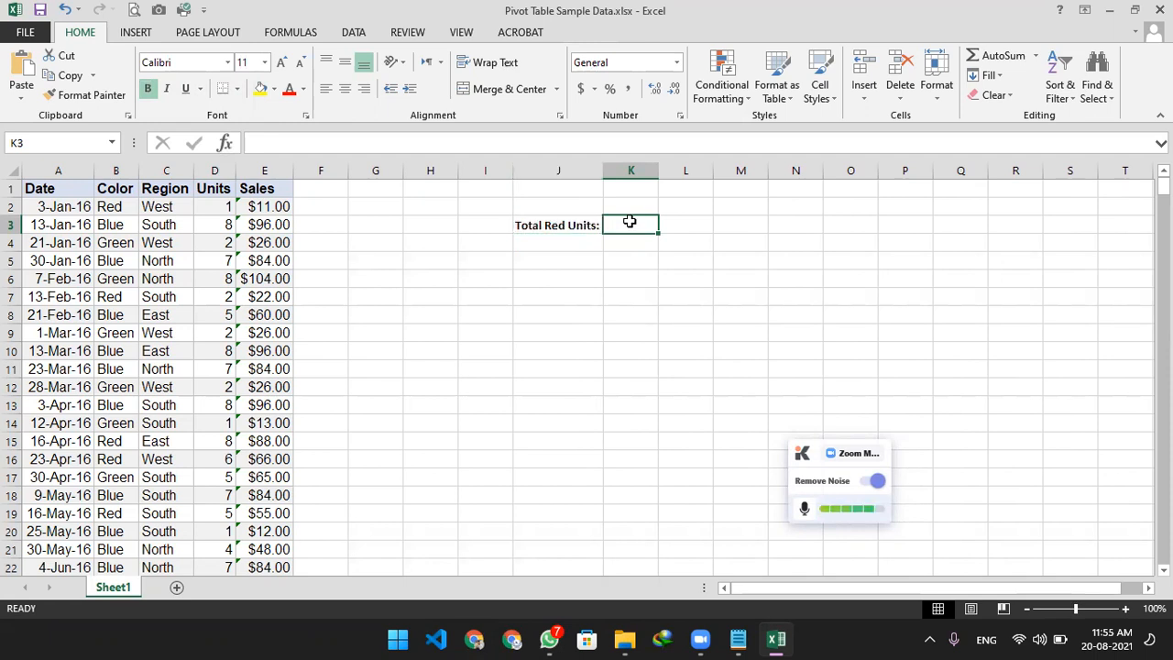
pyautogui.write('a')
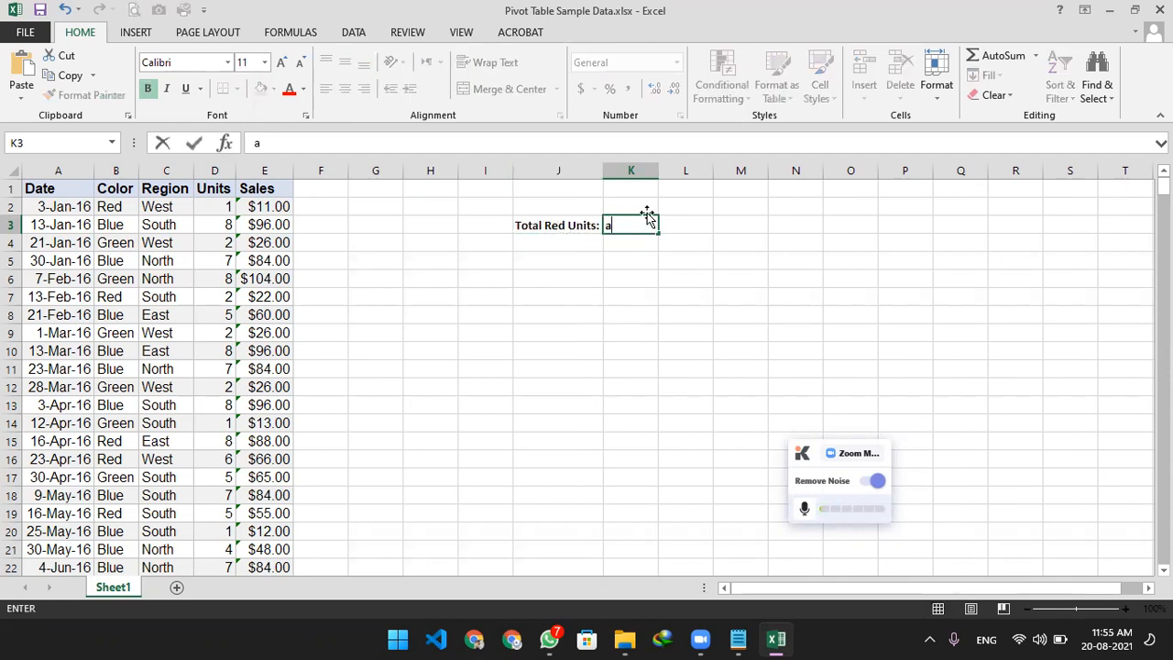
pyautogui.write('=sum')
pyautogui.press('BackSpace')
pyautogui.press('BackSpace')
pyautogui.press('BackSpace')
pyautogui.press('BackSpace')
pyautogui.press('BackSpace')
pyautogui.write('-SUMIF(')
pyautogui.press('BackSpace')
pyautogui.press('BackSpace')
pyautogui.press('BackSpace')
pyautogui.press('BackSpace')
pyautogui.press('BackSpace')
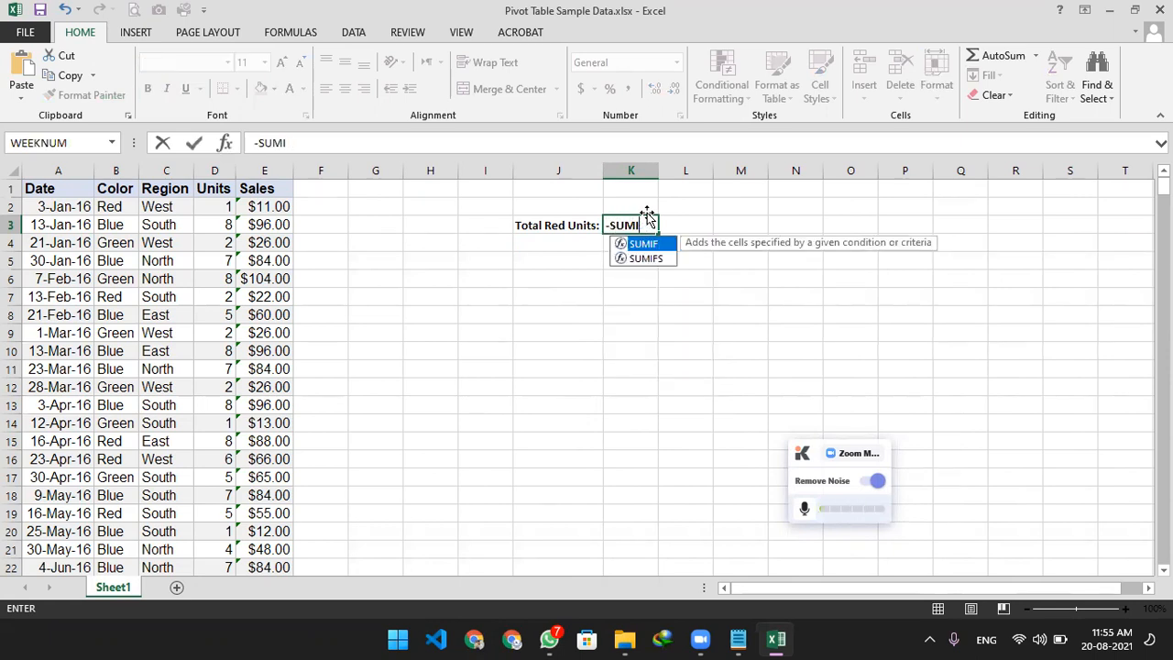
pyautogui.press('BackSpace')
pyautogui.press('BackSpace')
# Start a SUMIF formula in cell K3 with the table's Color to Units columns as its range
pyautogui.write('=sum')
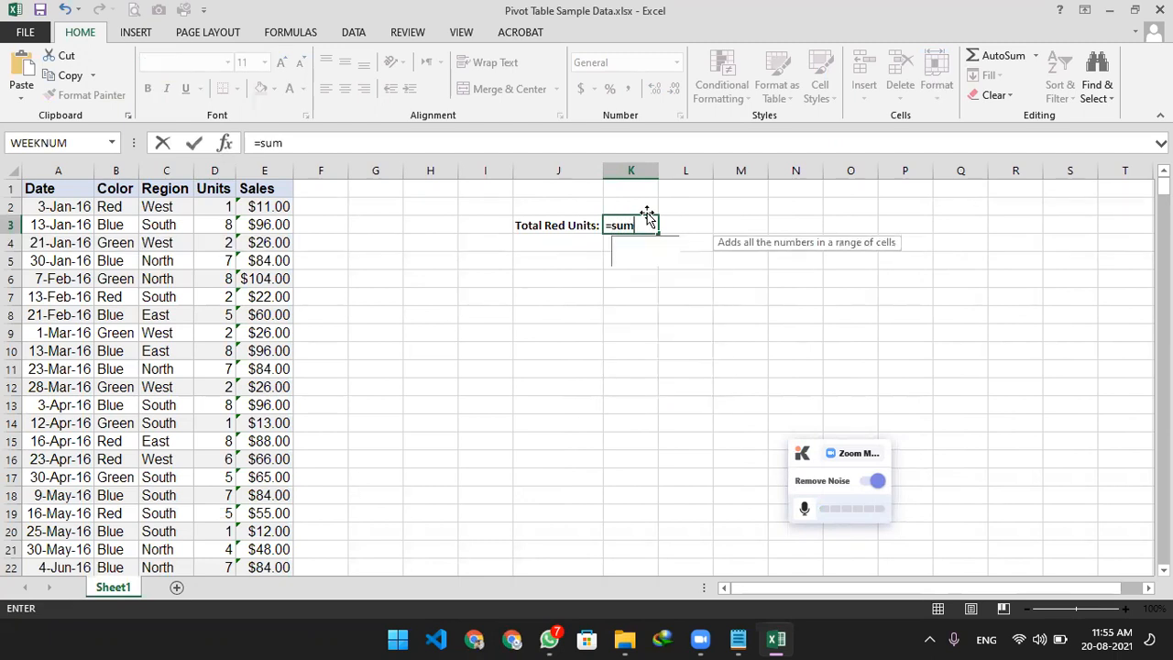
pyautogui.write('if(')
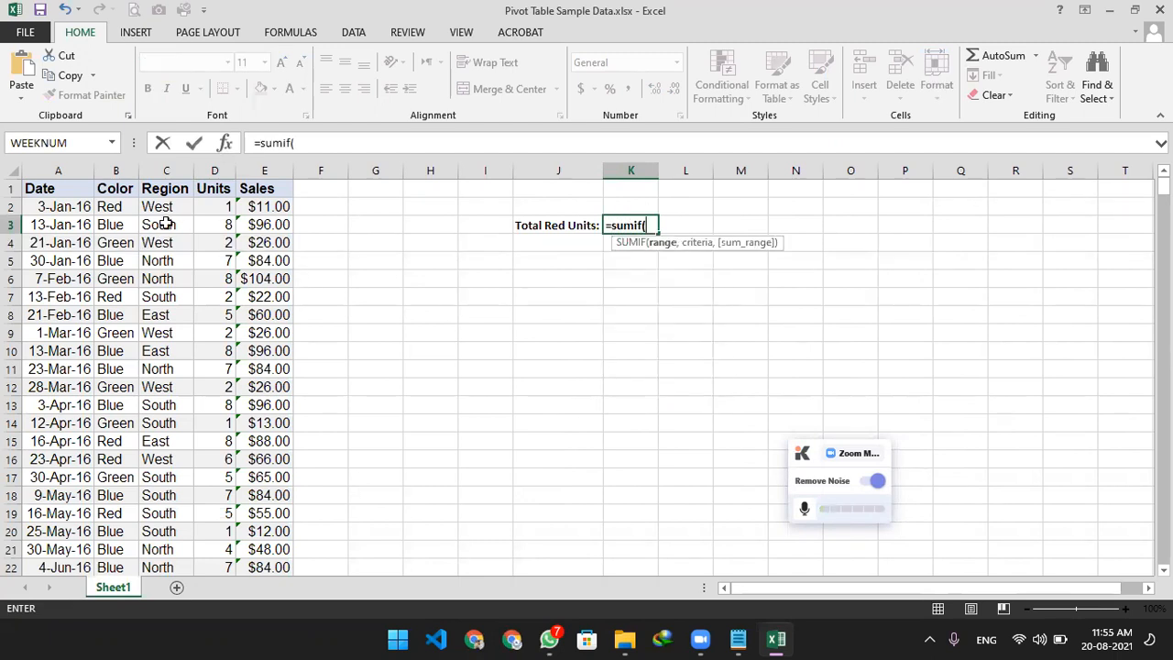
pyautogui.click(128, 209)
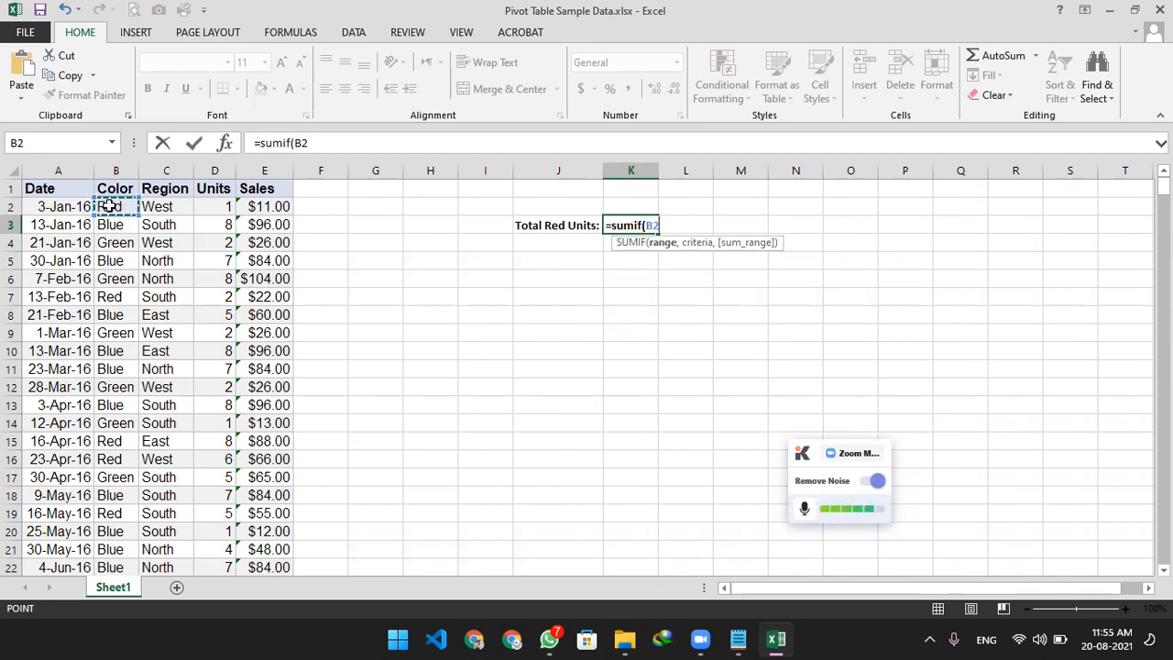
pyautogui.moveTo(108, 207); pyautogui.dragTo(217, 524)
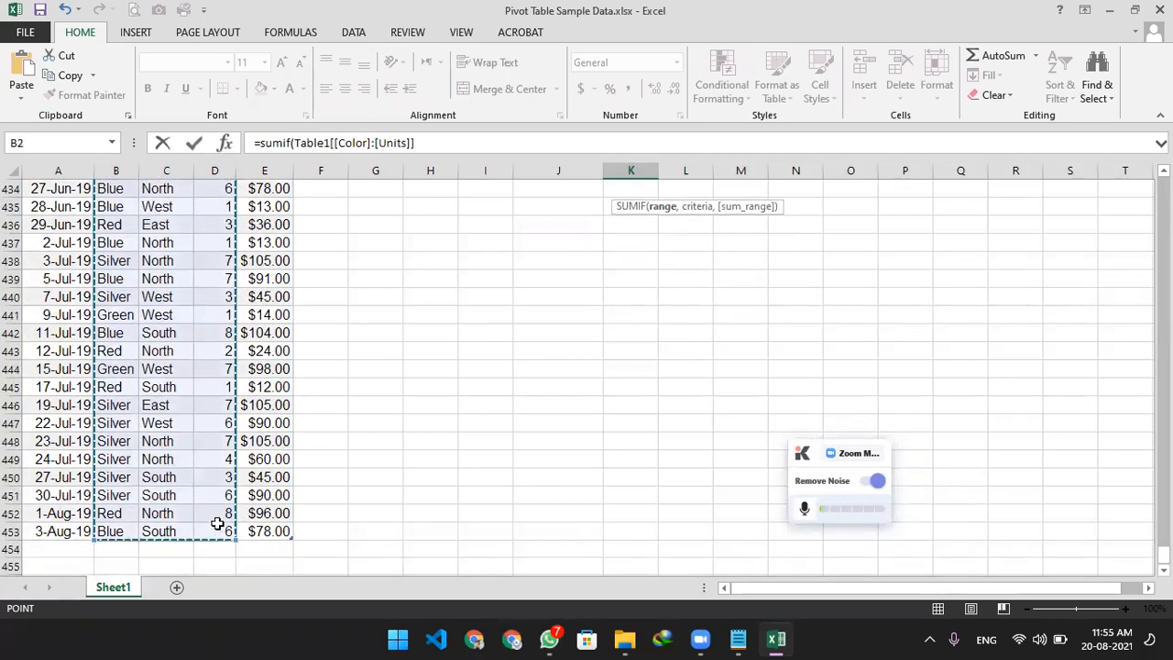
pyautogui.write(',')
pyautogui.scroll(20, 604, 345)
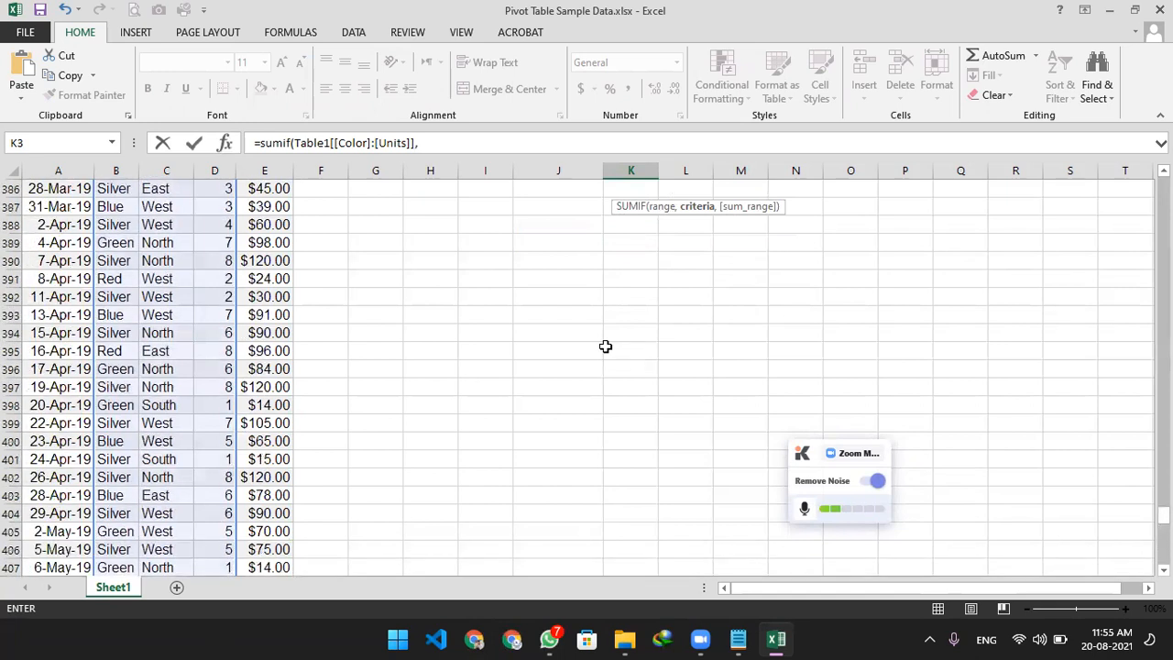
pyautogui.scroll(20, 604, 345)
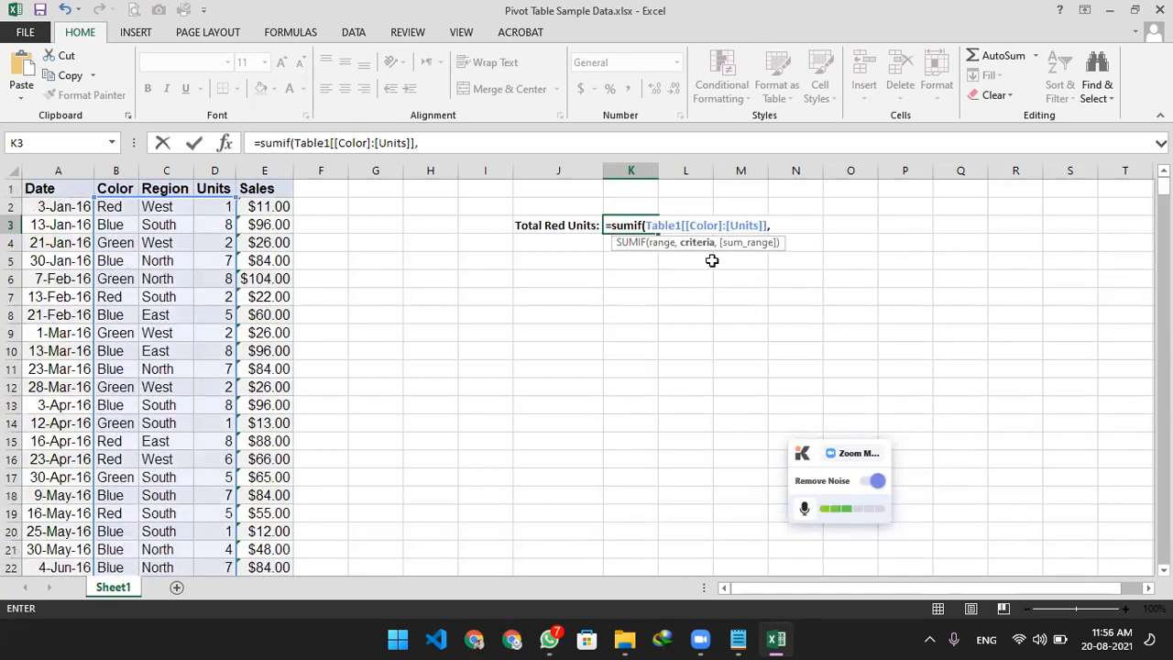
# Complete the SUMIF formula in K3 with "Red" as the criterion and the table's Units column as the sum range
pyautogui.write('"Red",')
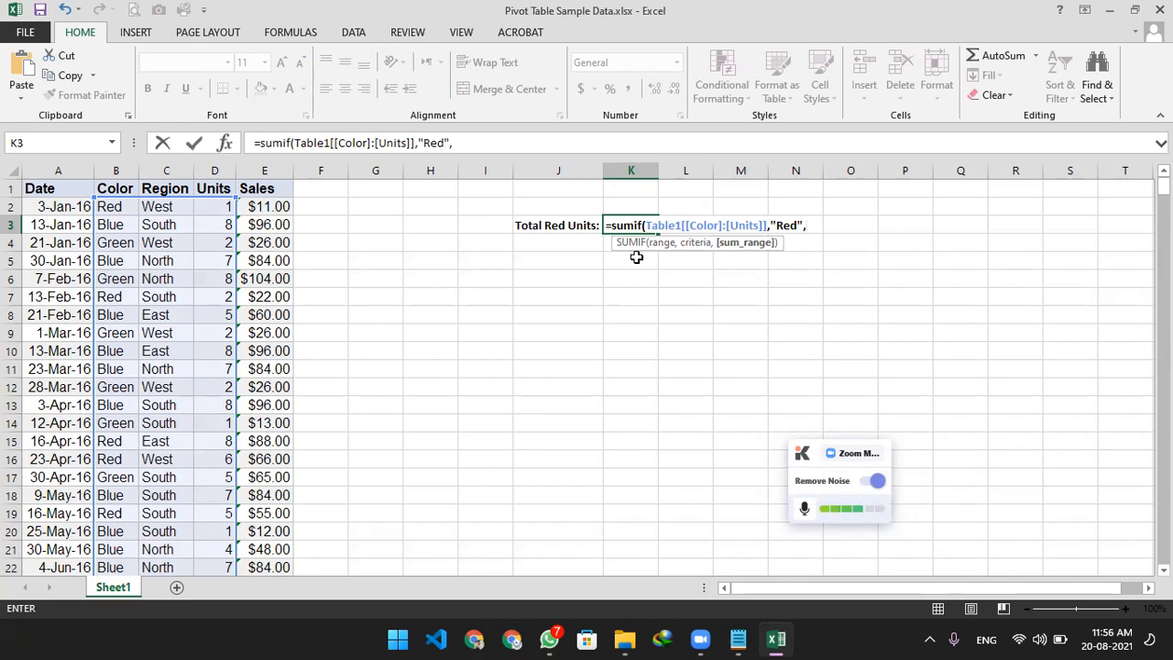
pyautogui.moveTo(213, 207); pyautogui.dragTo(210, 638)
pyautogui.moveTo(210, 638); pyautogui.dragTo(211, 535)
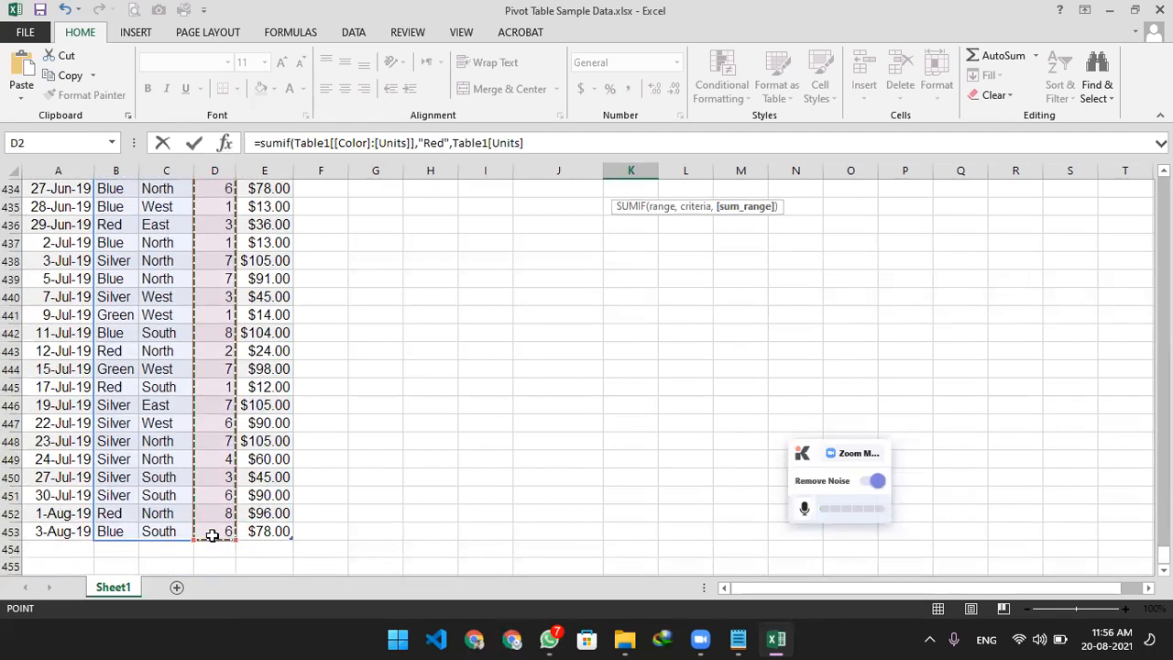
pyautogui.press('Return')
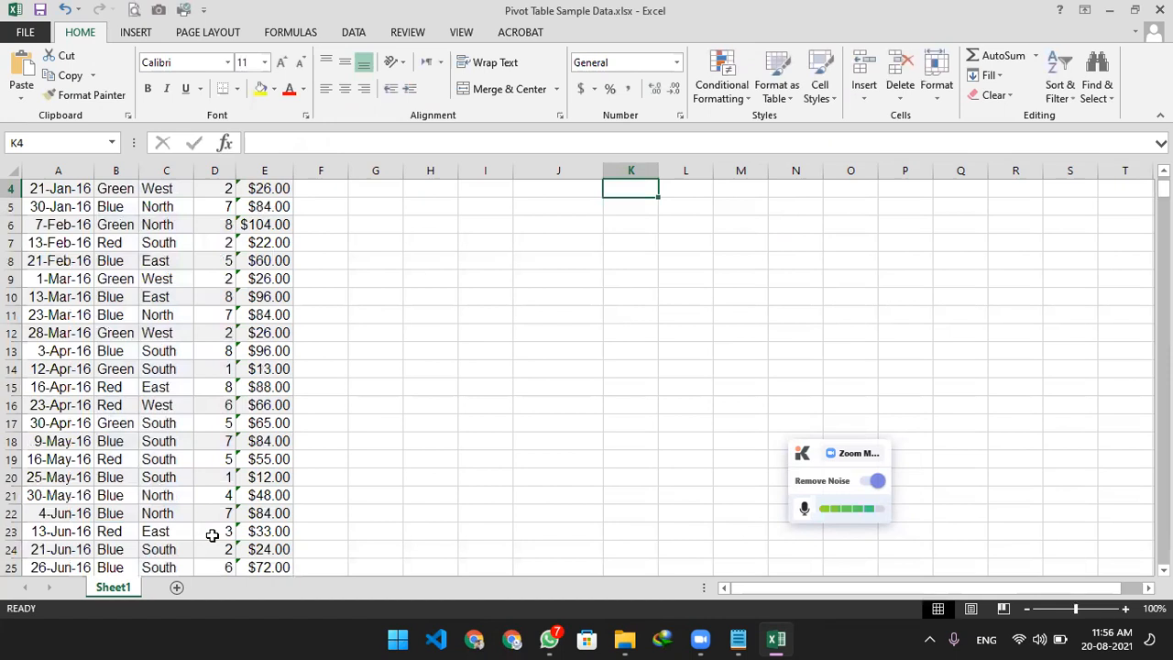
pyautogui.scroll(1, 211, 534)
pyautogui.click(630, 225)
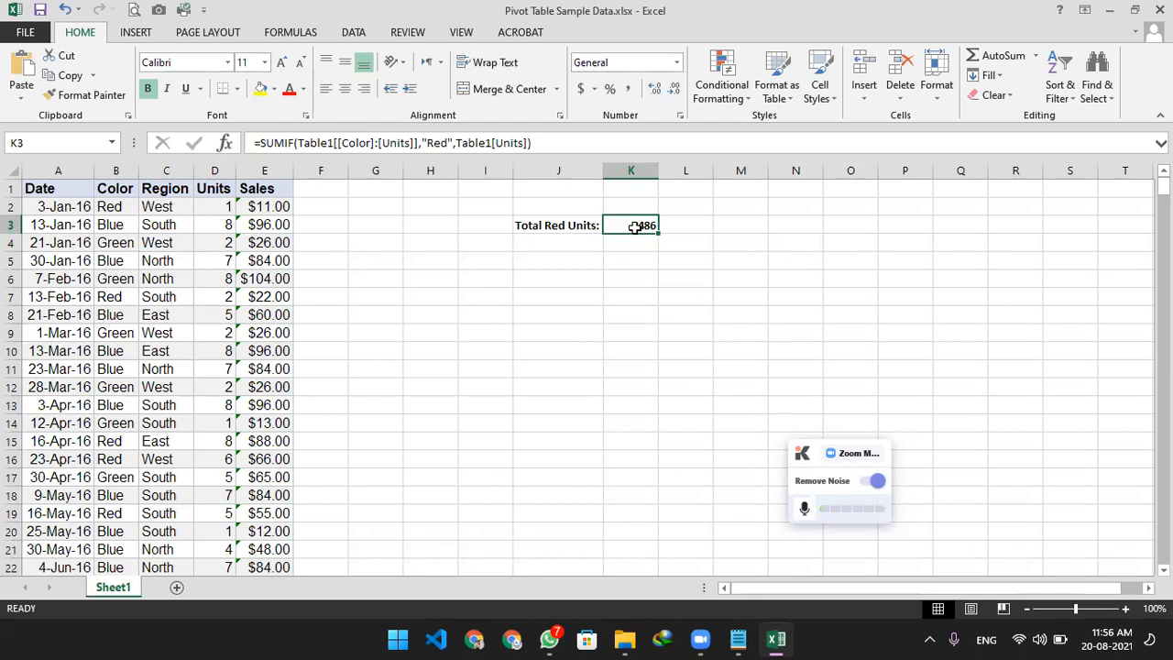
# Set the units of the first record, cell D2, to 5
pyautogui.click(229, 207)
pyautogui.write('5')
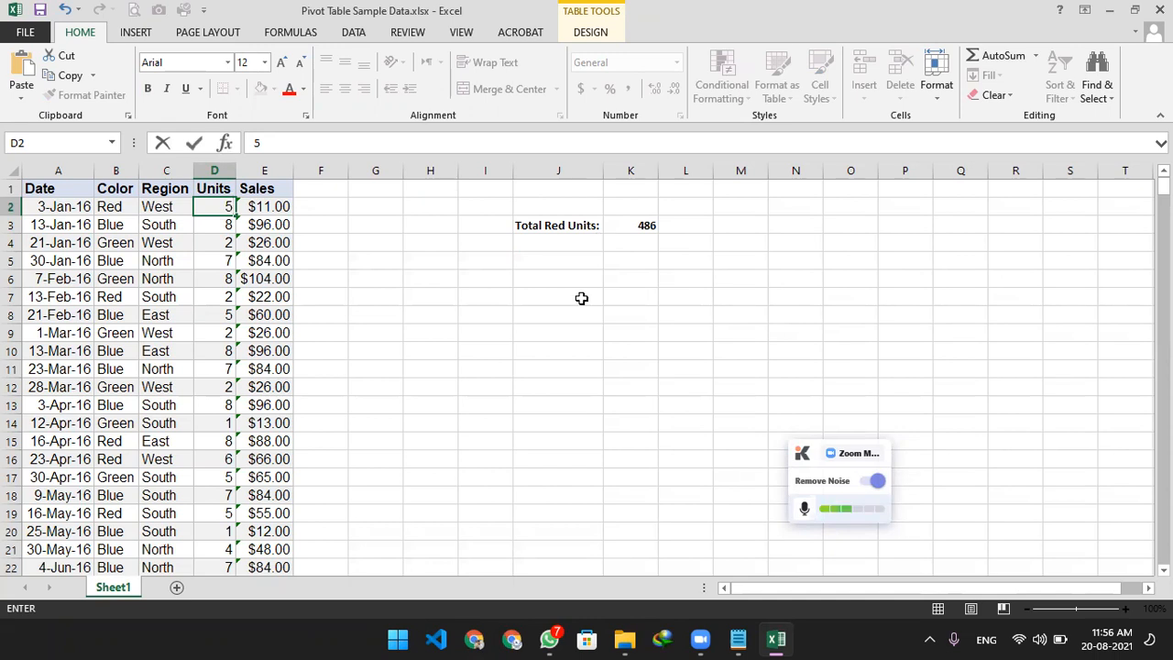
pyautogui.press('Return')
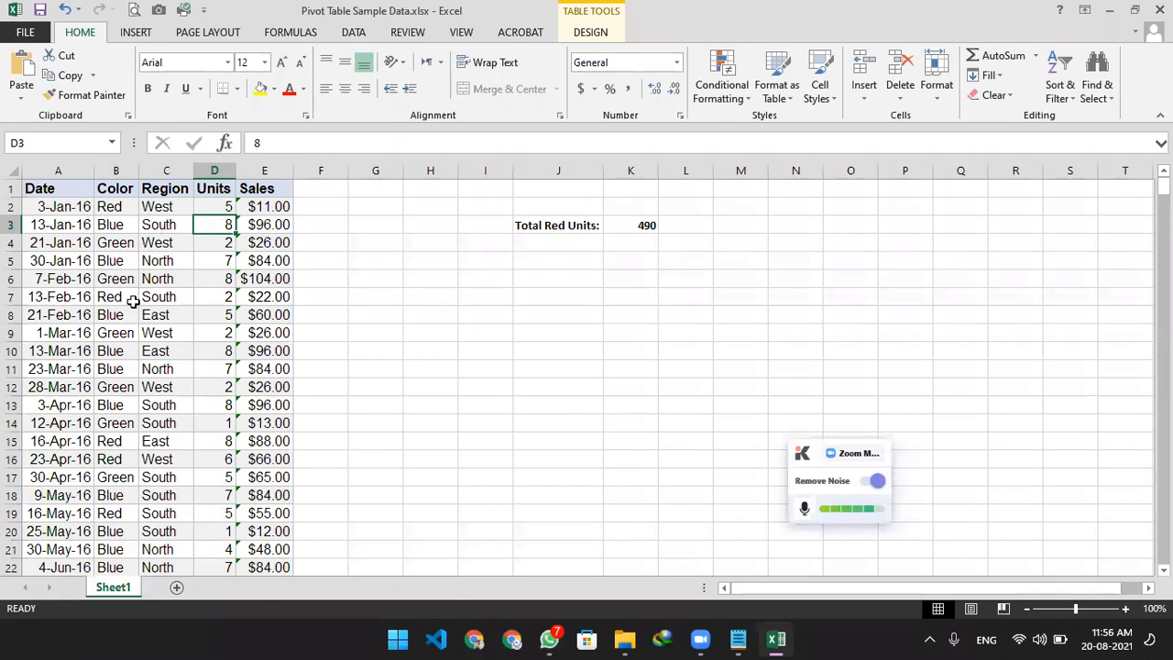
# Enter the label "Total Red Units from Region West" in cell J6
pyautogui.click(558, 278)
pyautogui.write('Total ')
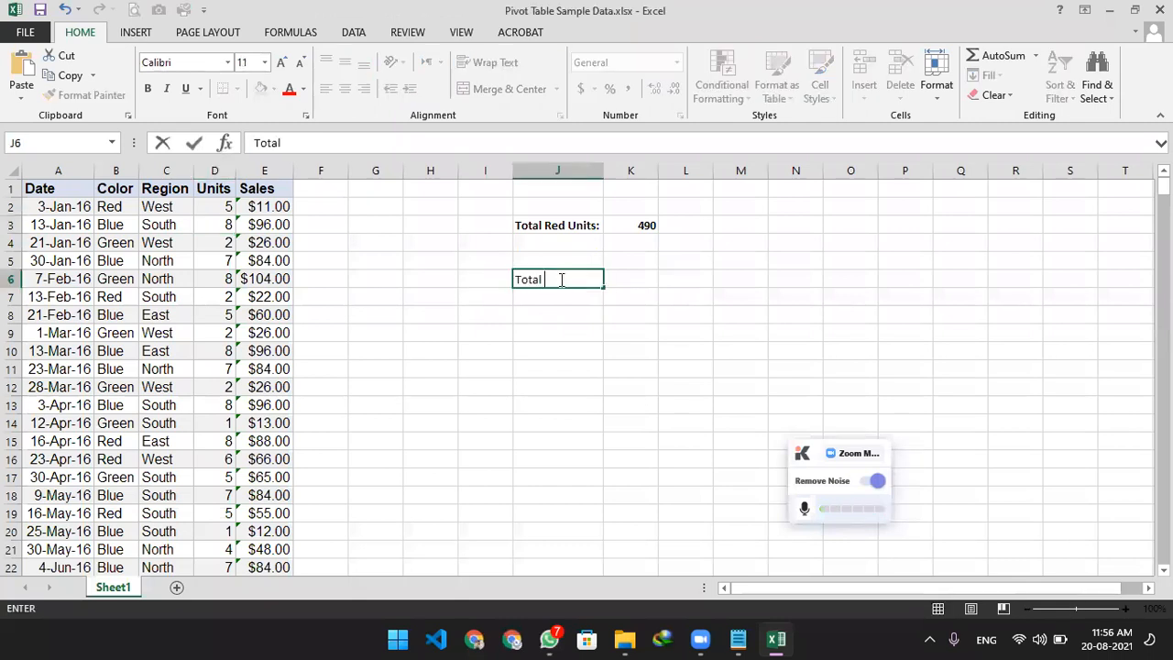
pyautogui.write('Red Units f')
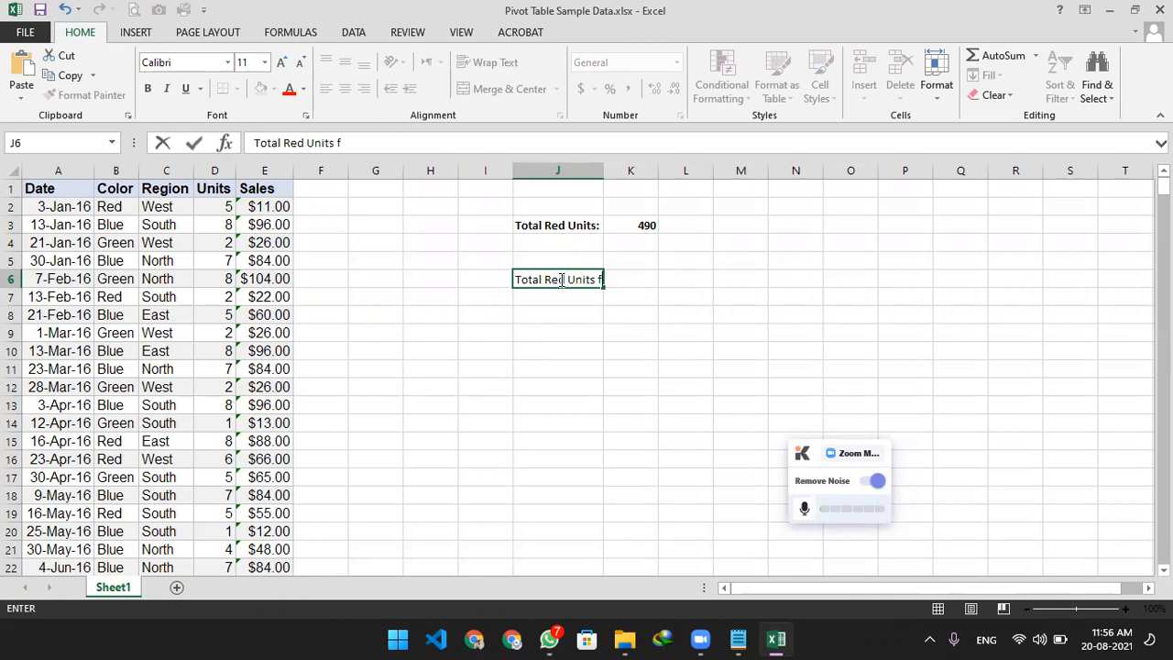
pyautogui.write('rom Region West')
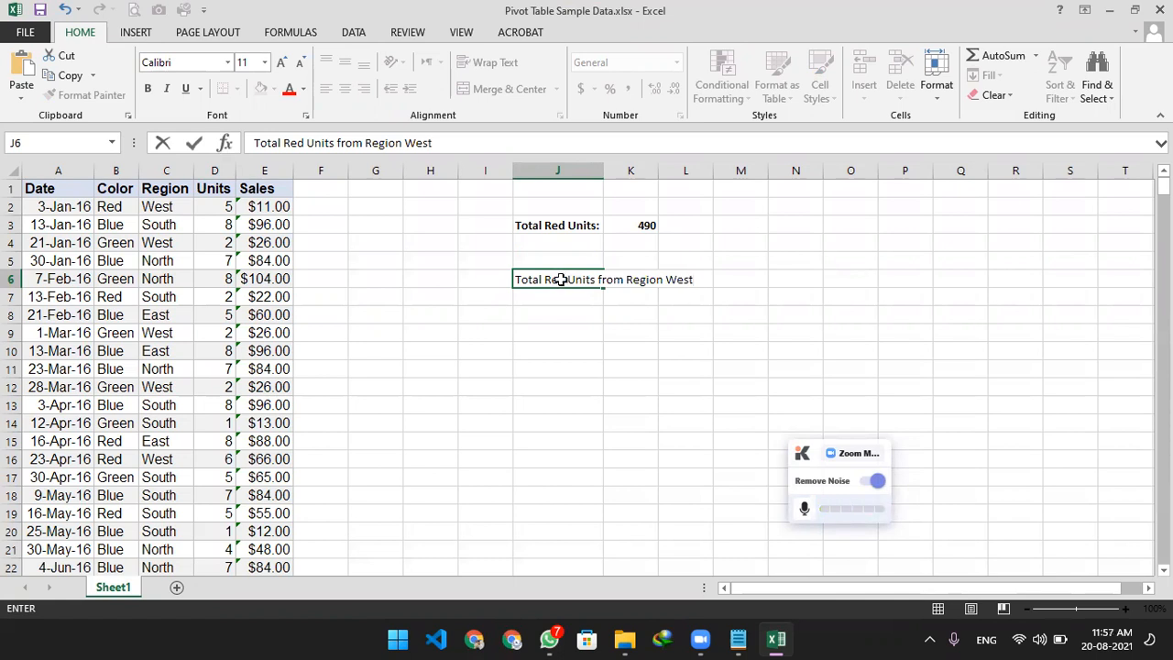
pyautogui.press('Return')
pyautogui.click(756, 265)
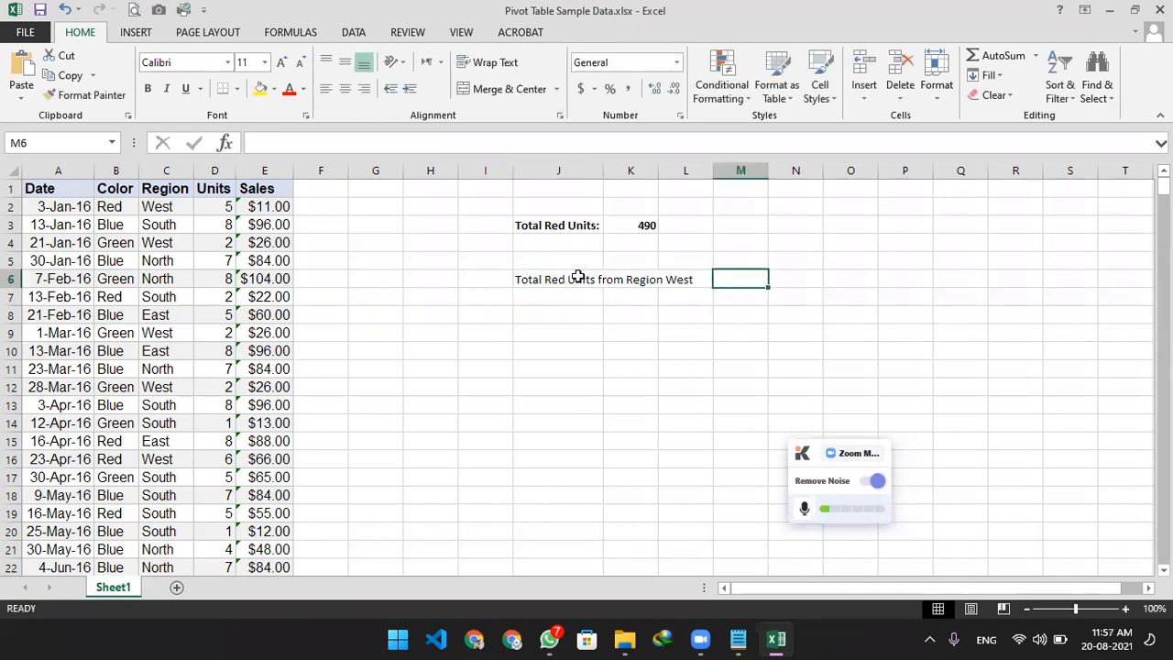
pyautogui.click(636, 279)
pyautogui.click(164, 210)
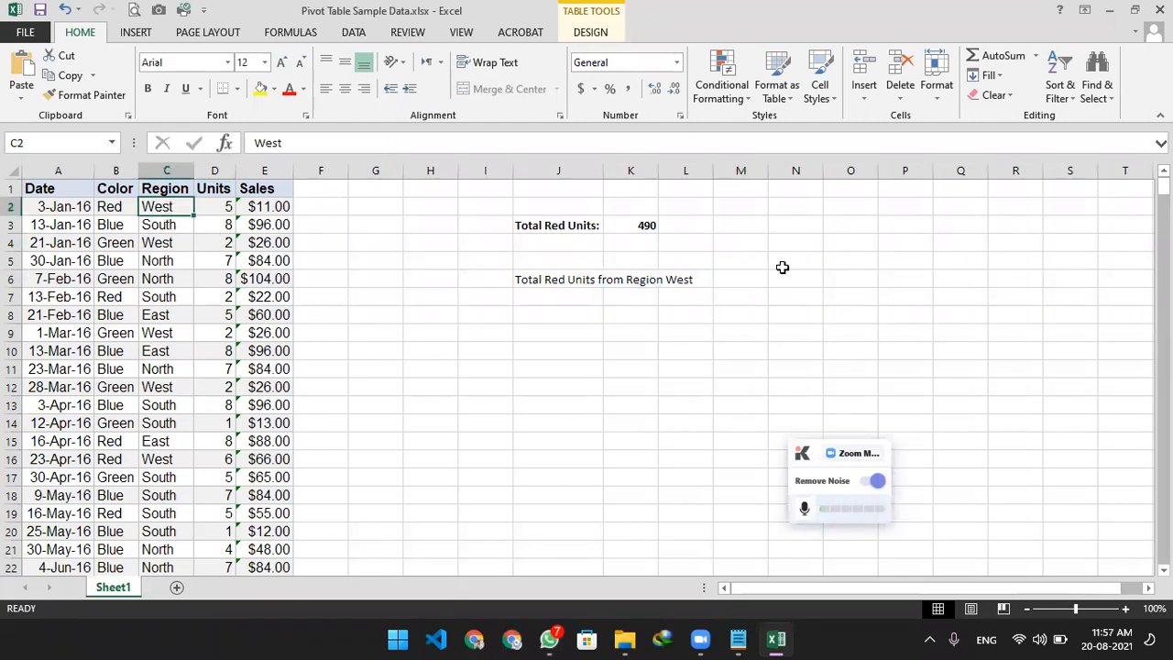
pyautogui.click(751, 278)
pyautogui.write('=sumif')
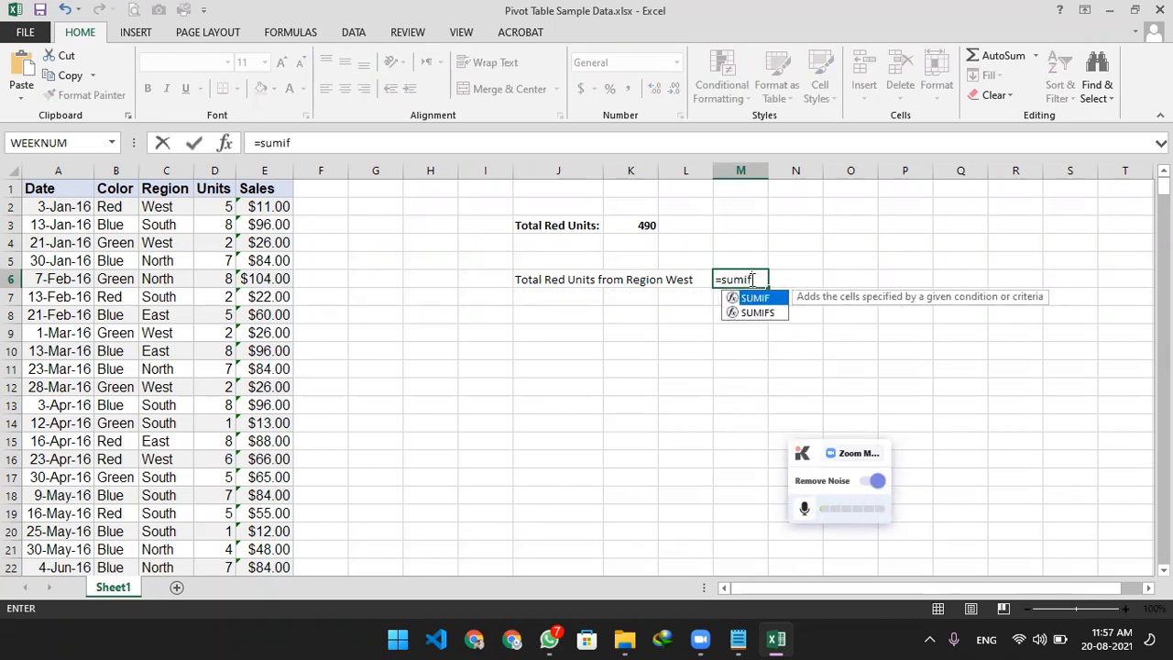
pyautogui.press('Escape')
pyautogui.press('Escape')
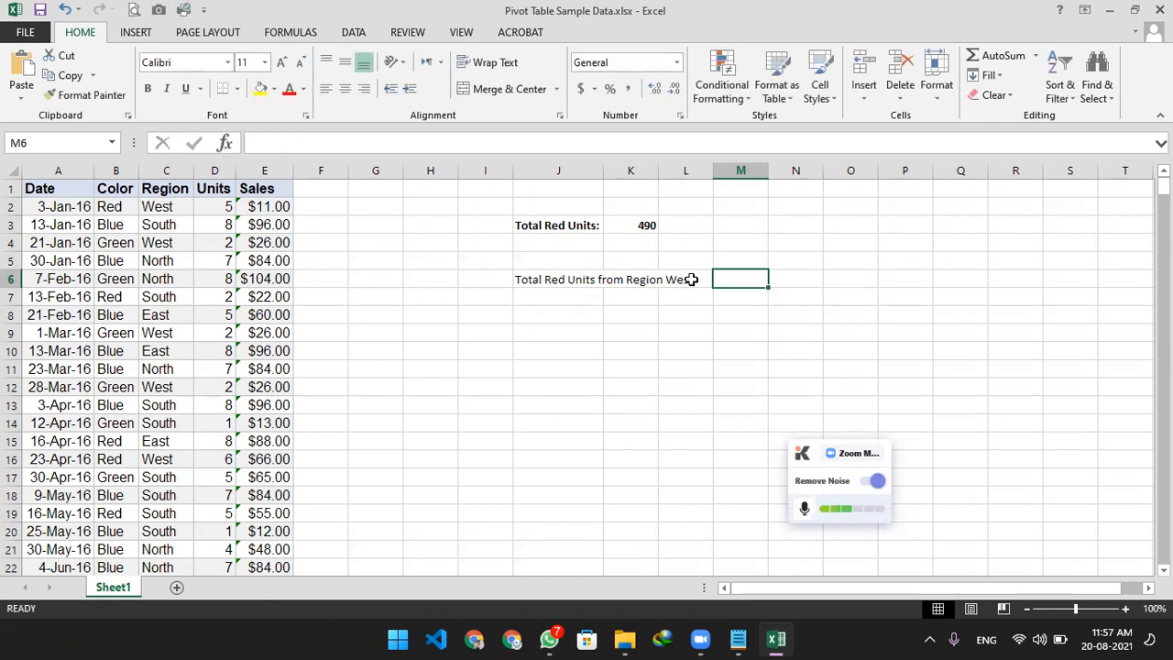
# Examine the range argument of the SUMIF formula in cell K3 without changing it
pyautogui.doubleClick(638, 225)
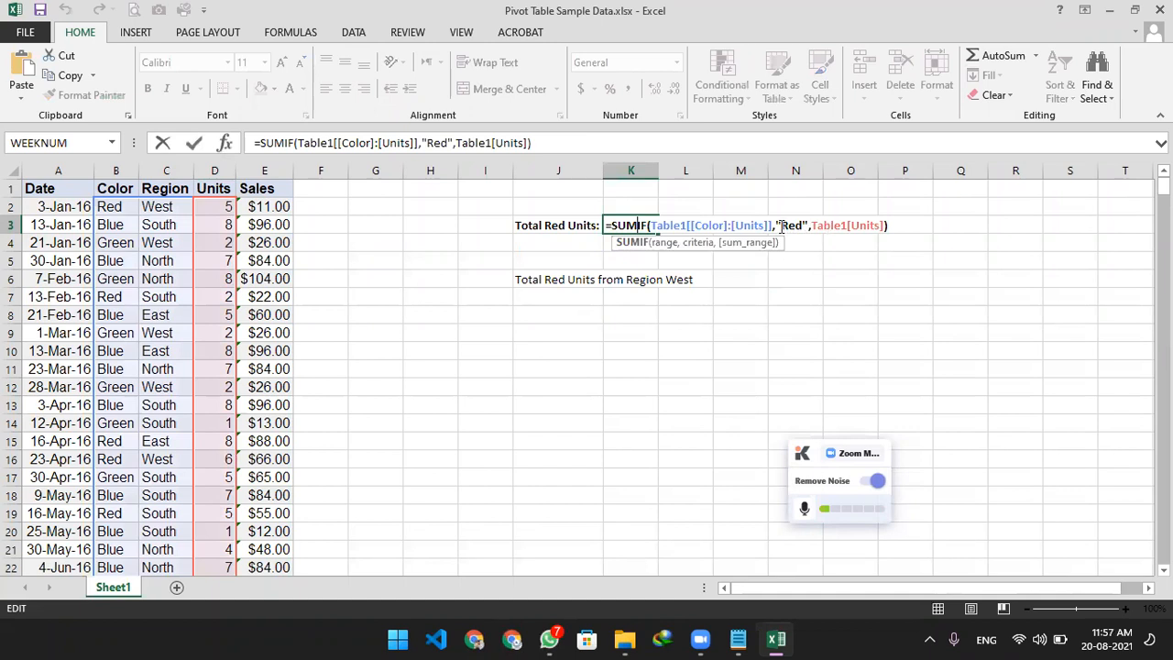
pyautogui.moveTo(772, 224); pyautogui.dragTo(651, 221)
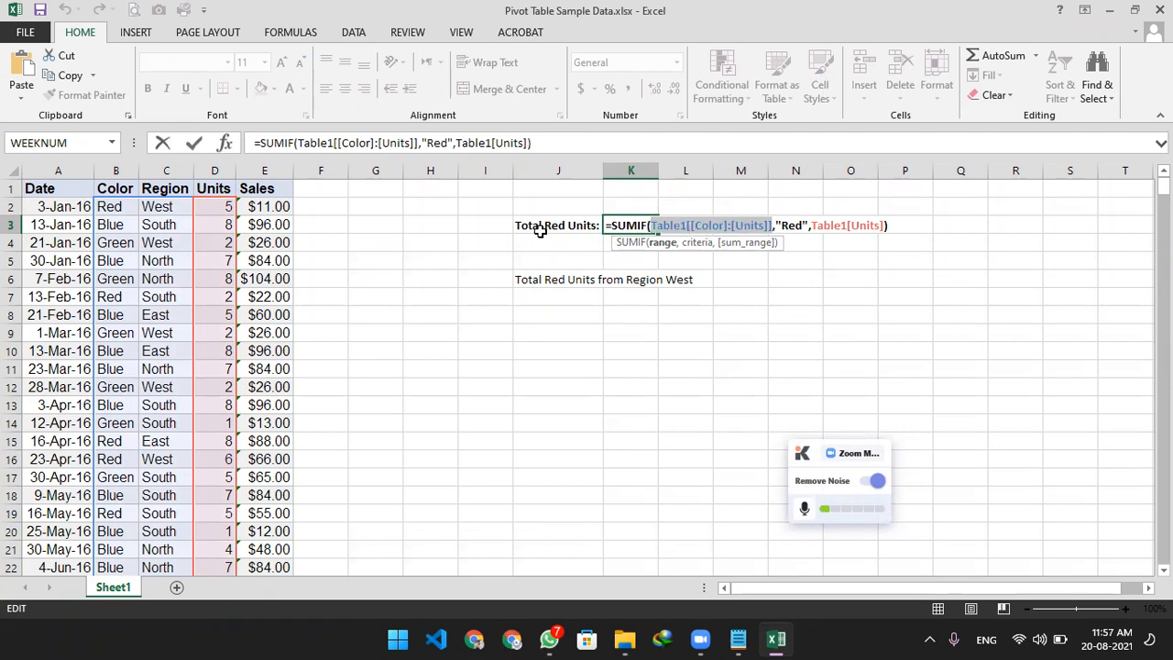
pyautogui.press('Escape')
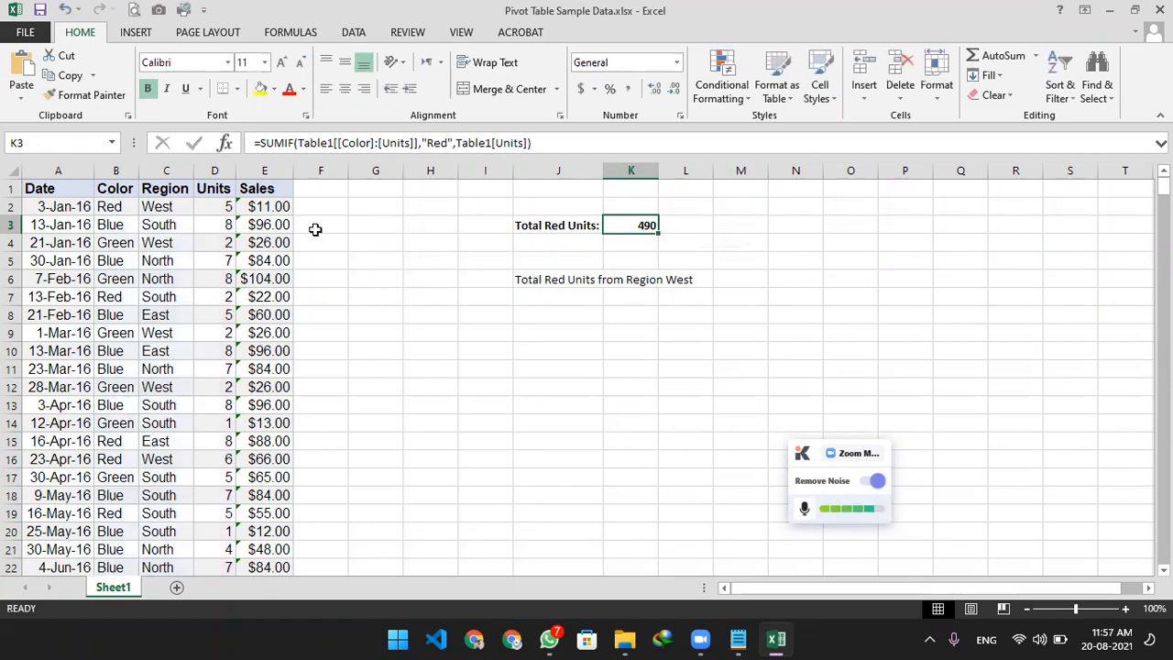
# Enter the label "Total Blue Units:" in cell J4
pyautogui.click(535, 245)
pyautogui.write('Total Blu')
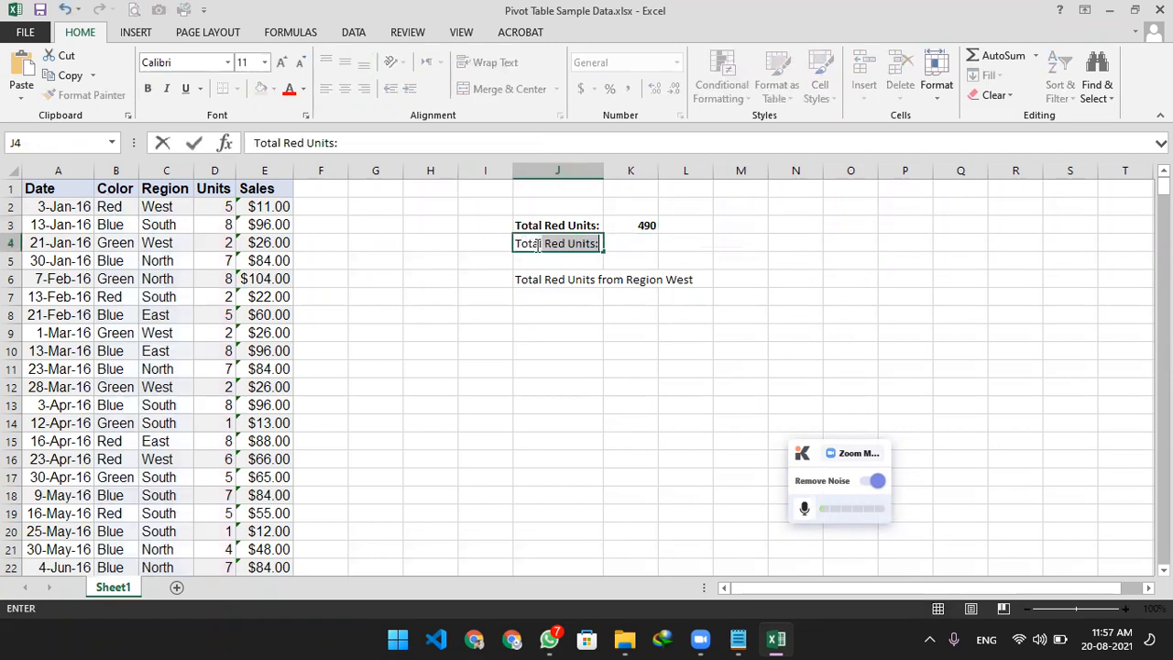
pyautogui.write('e')
pyautogui.press('BackSpace')
pyautogui.write('ue Units')
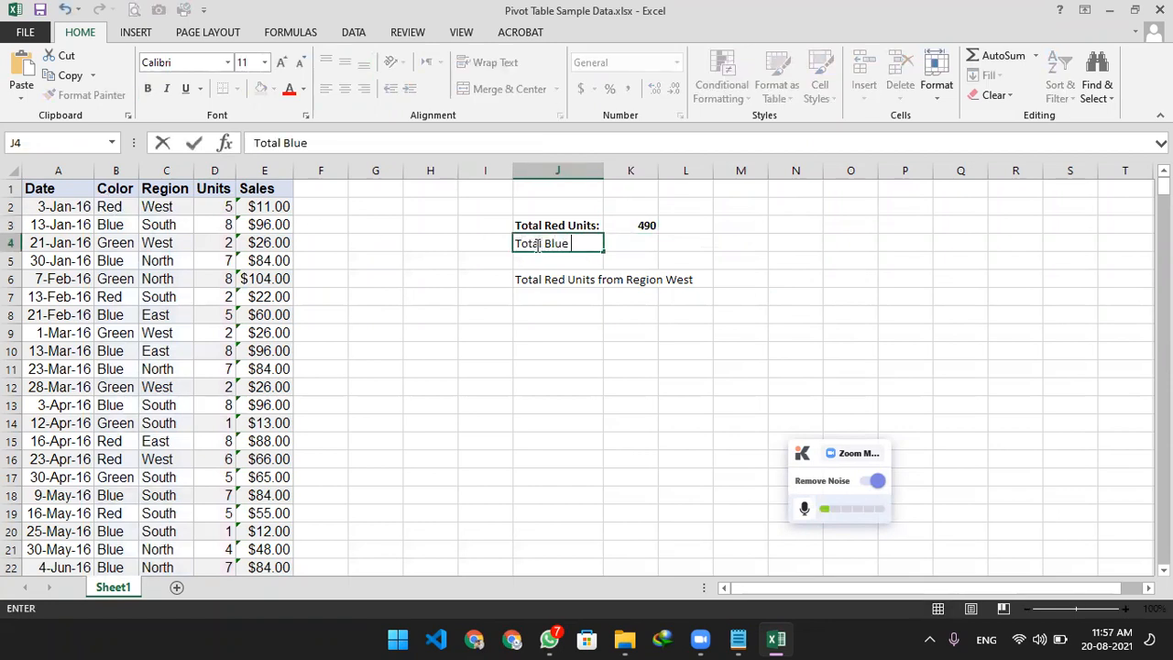
pyautogui.press('Return')
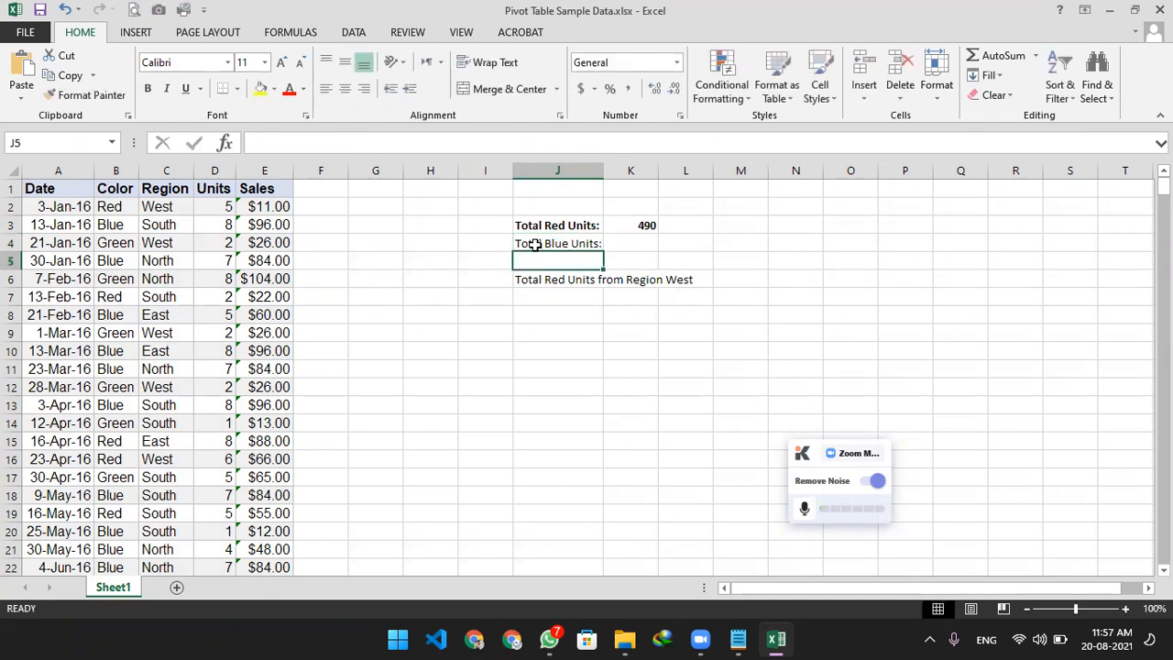
# Start a SUMIF formula in cell K4 with all records of the table's Color to Units columns as its range
pyautogui.click(636, 240)
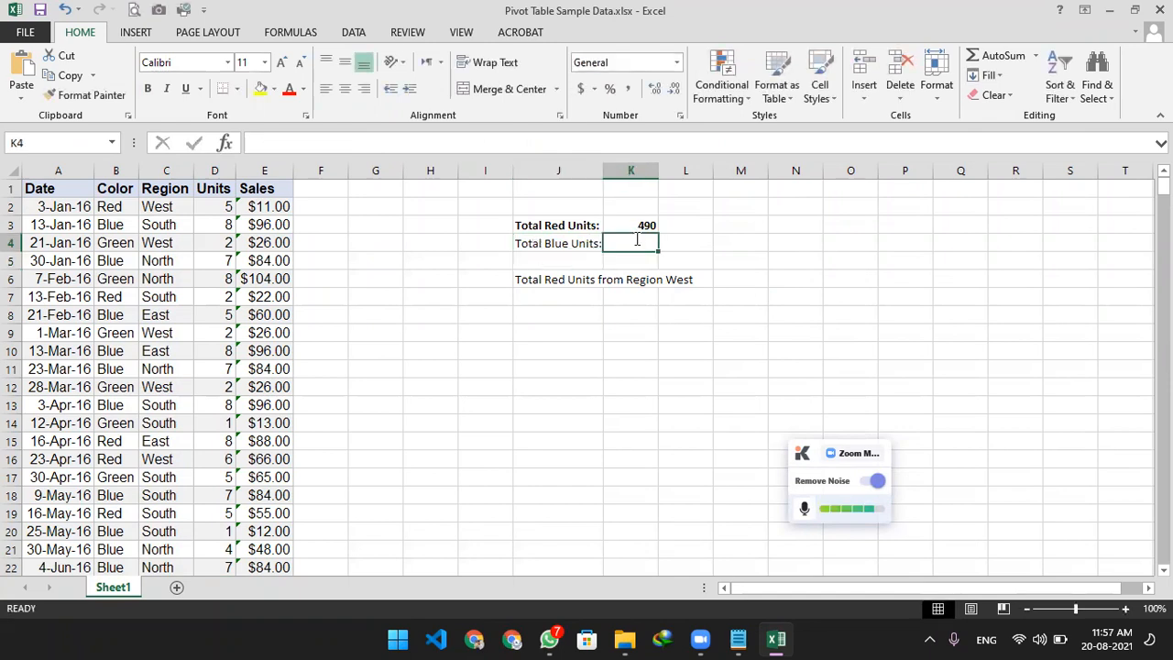
pyautogui.write('=')
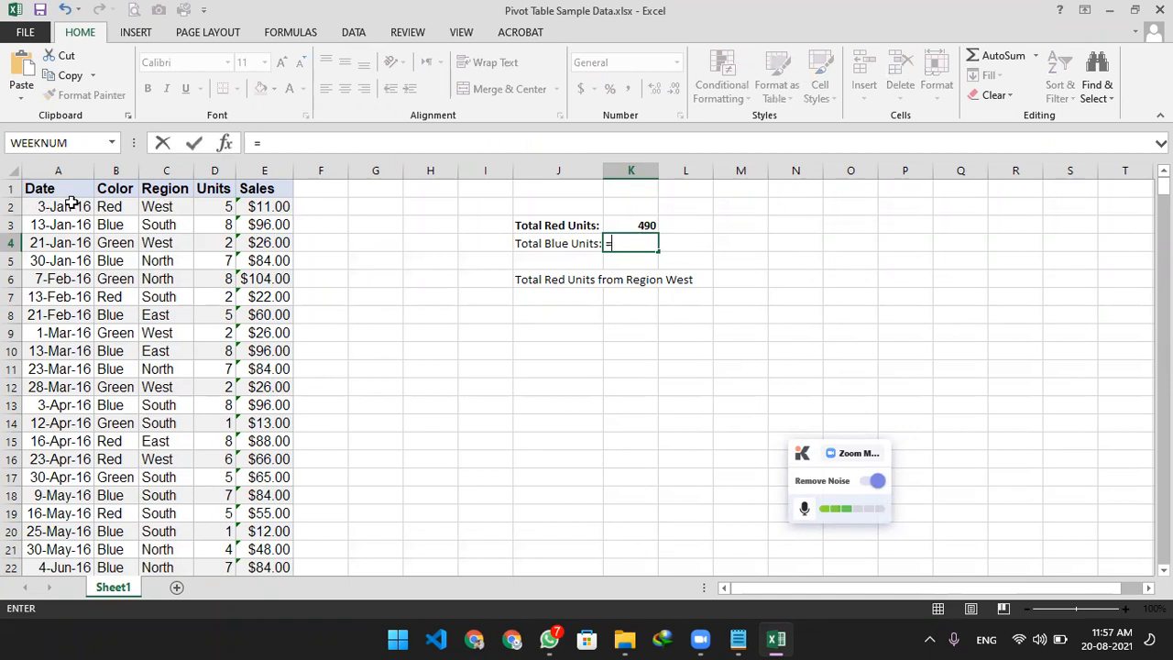
pyautogui.write('SUMIF(')
pyautogui.moveTo(110, 211); pyautogui.dragTo(204, 523)
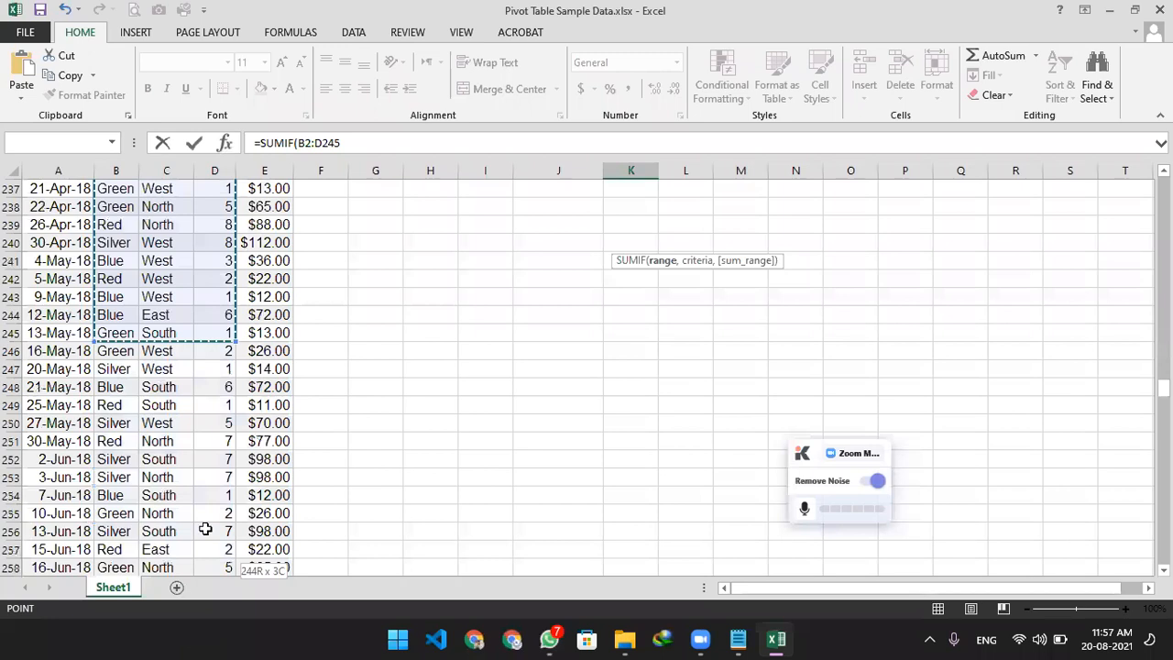
pyautogui.hotkey('ctrl', 'shift', 'Down')
pyautogui.write(',')
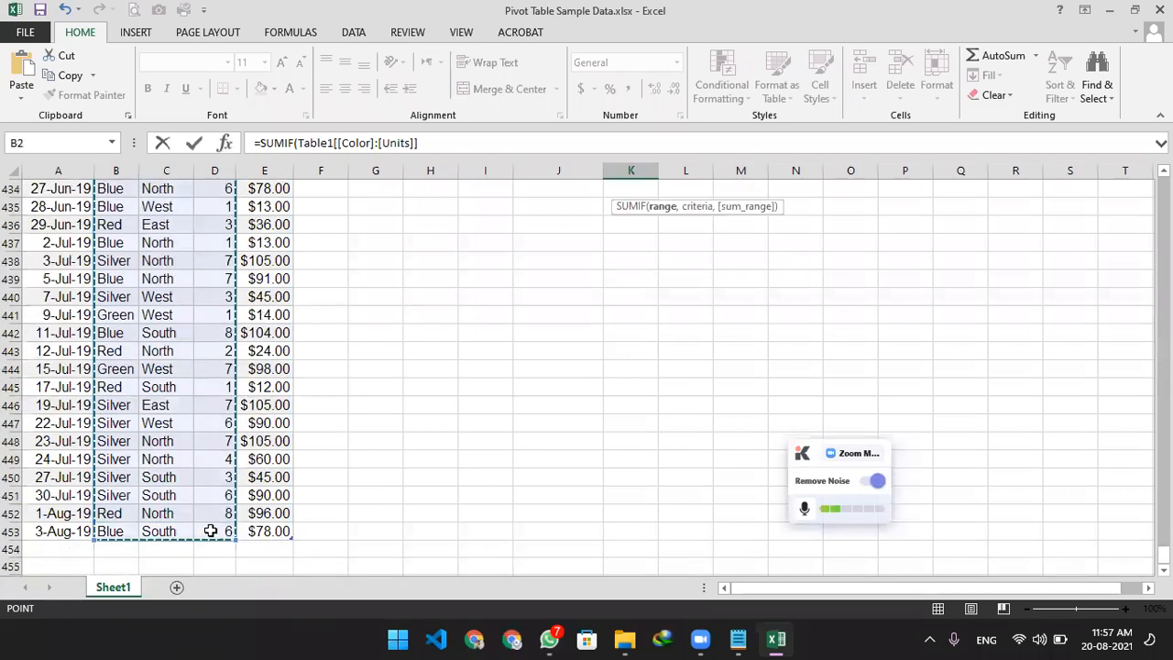
pyautogui.scroll(8, 686, 334)
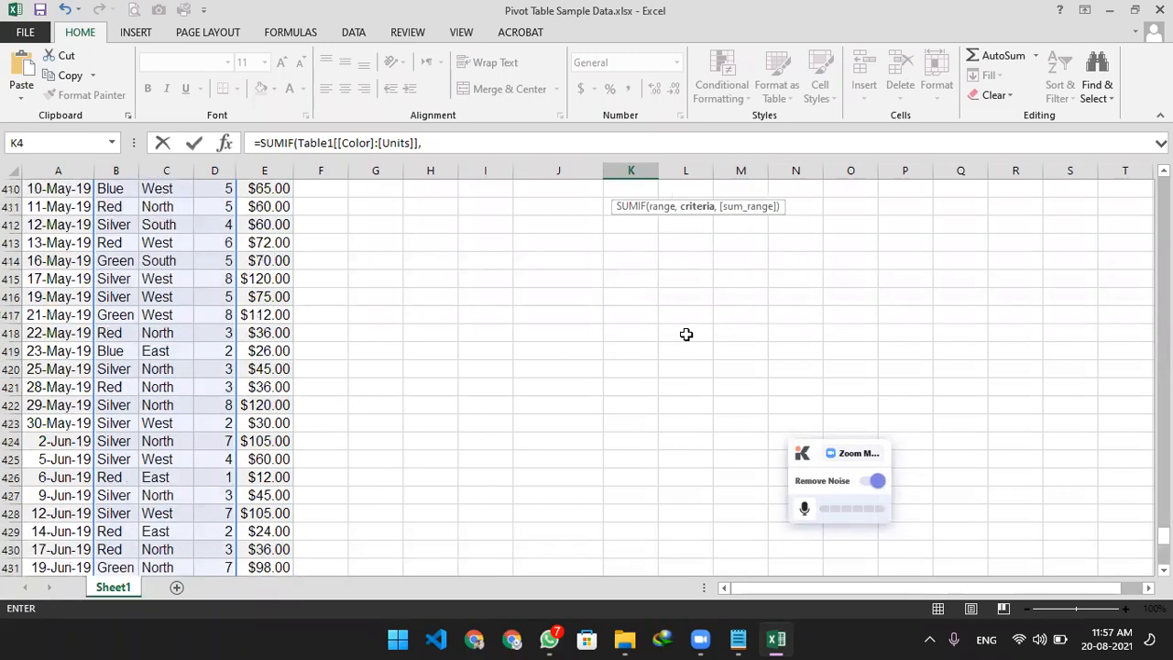
pyautogui.scroll(20, 686, 335)
pyautogui.scroll(20, 686, 335)
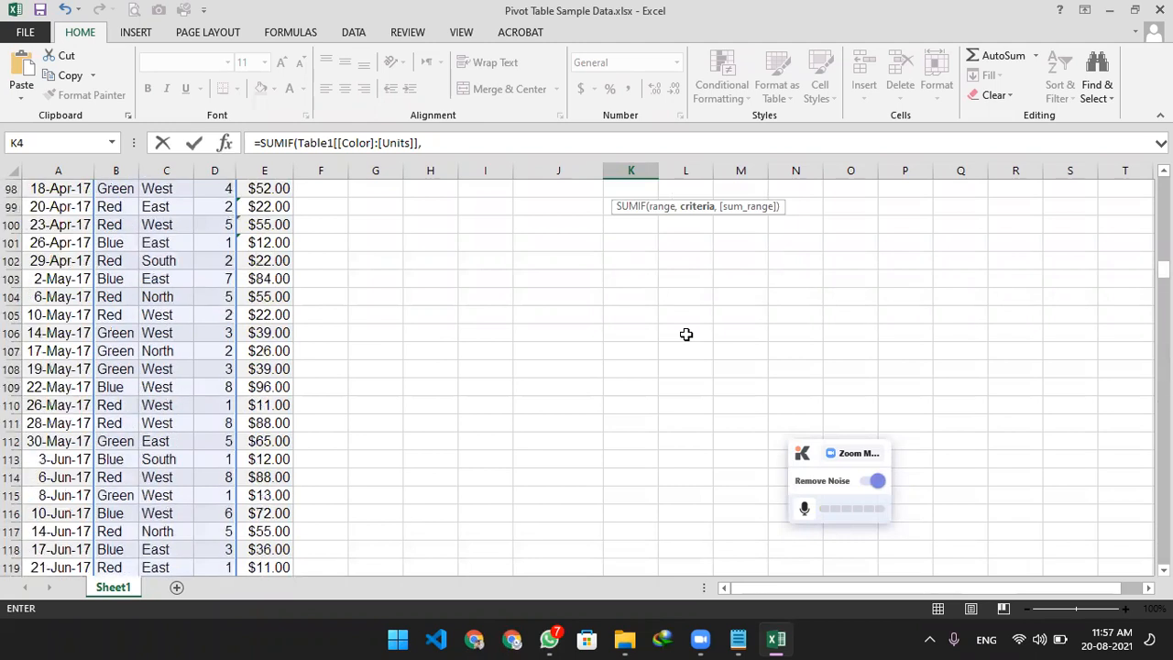
pyautogui.scroll(20, 686, 334)
pyautogui.scroll(6, 866, 345)
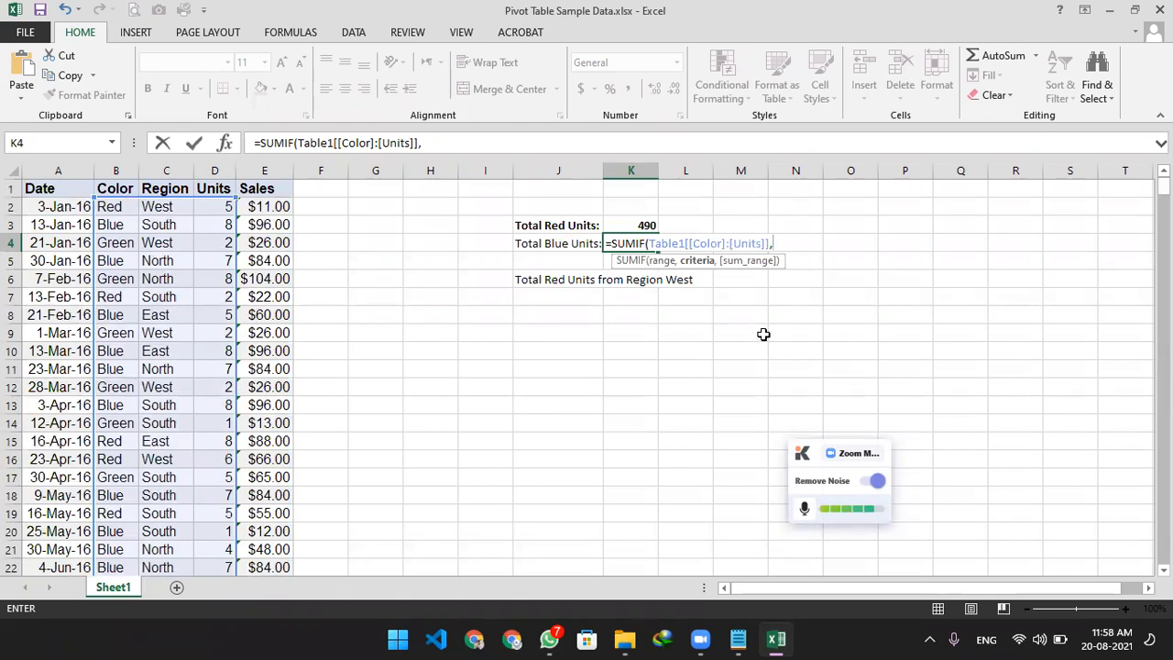
# Complete the K4 formula with "Blue" as the criterion and the table's Units column as the sum range
pyautogui.write('"Blue",')
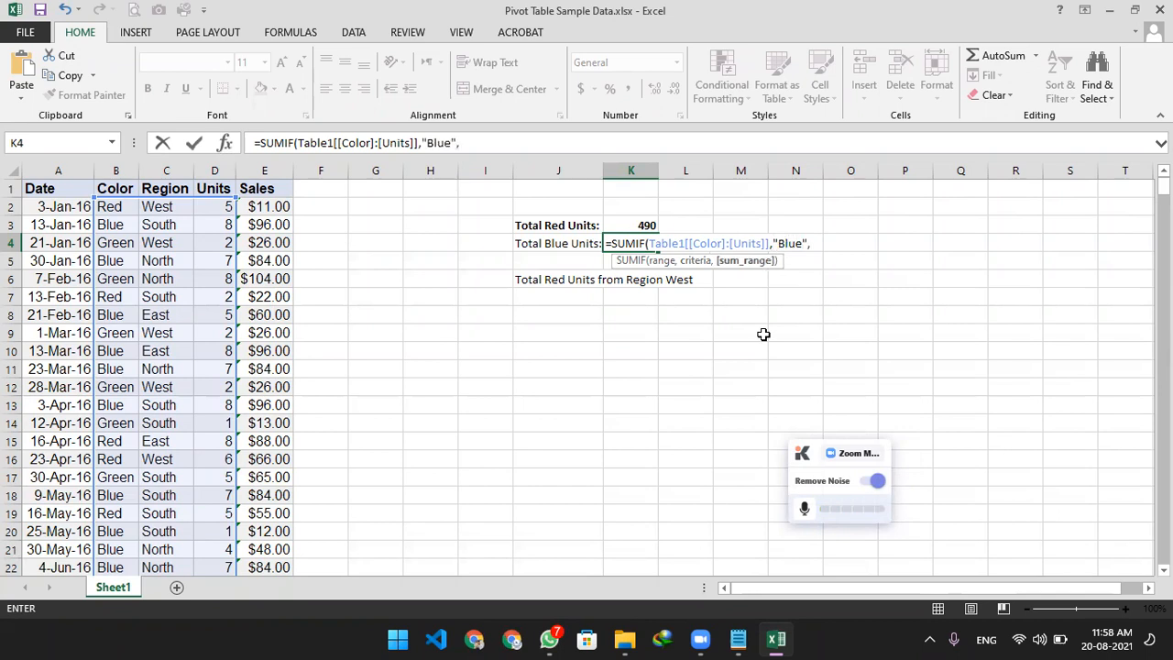
pyautogui.click(220, 209)
pyautogui.moveTo(207, 313); pyautogui.dragTo(216, 540)
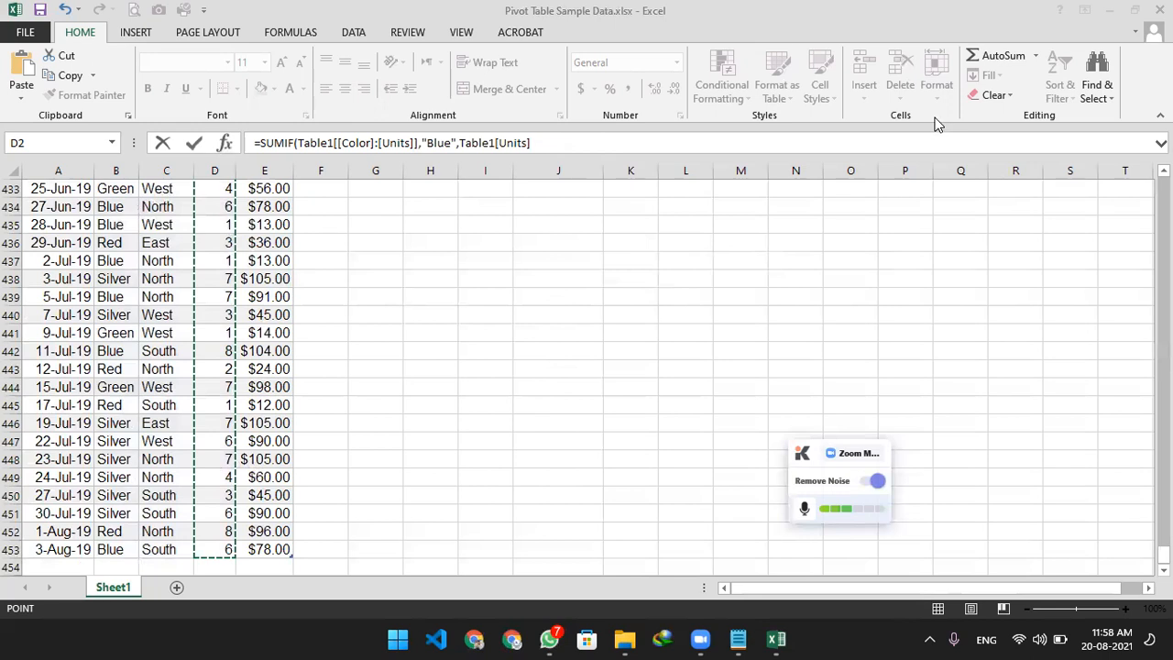
pyautogui.press('Return')
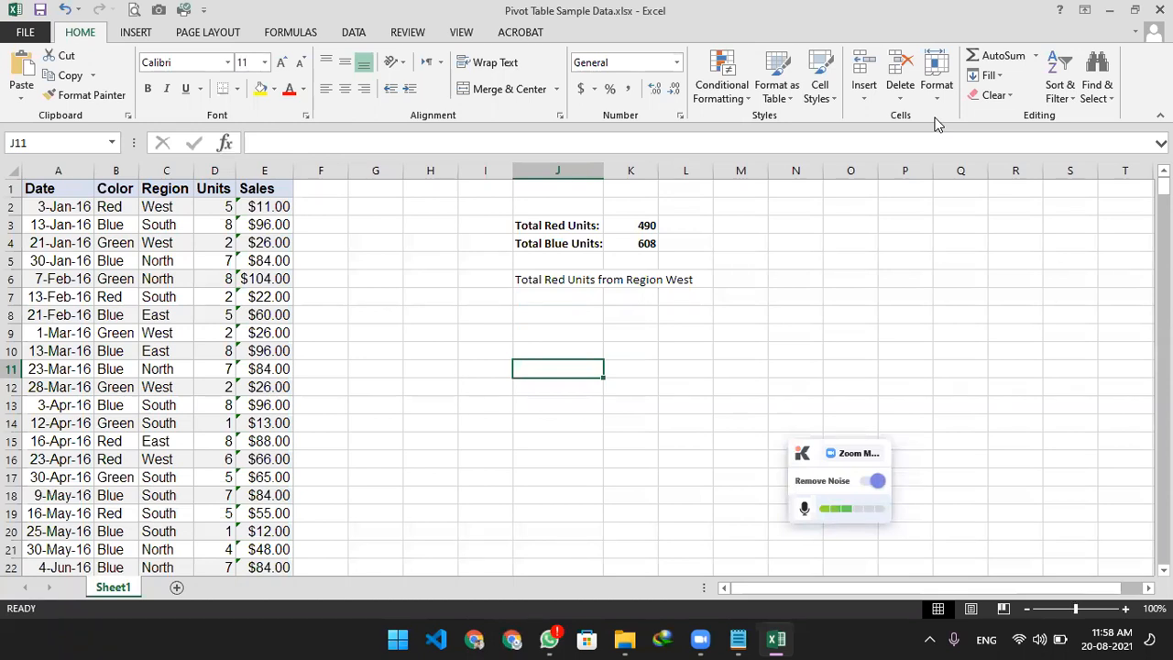
pyautogui.click(560, 517)
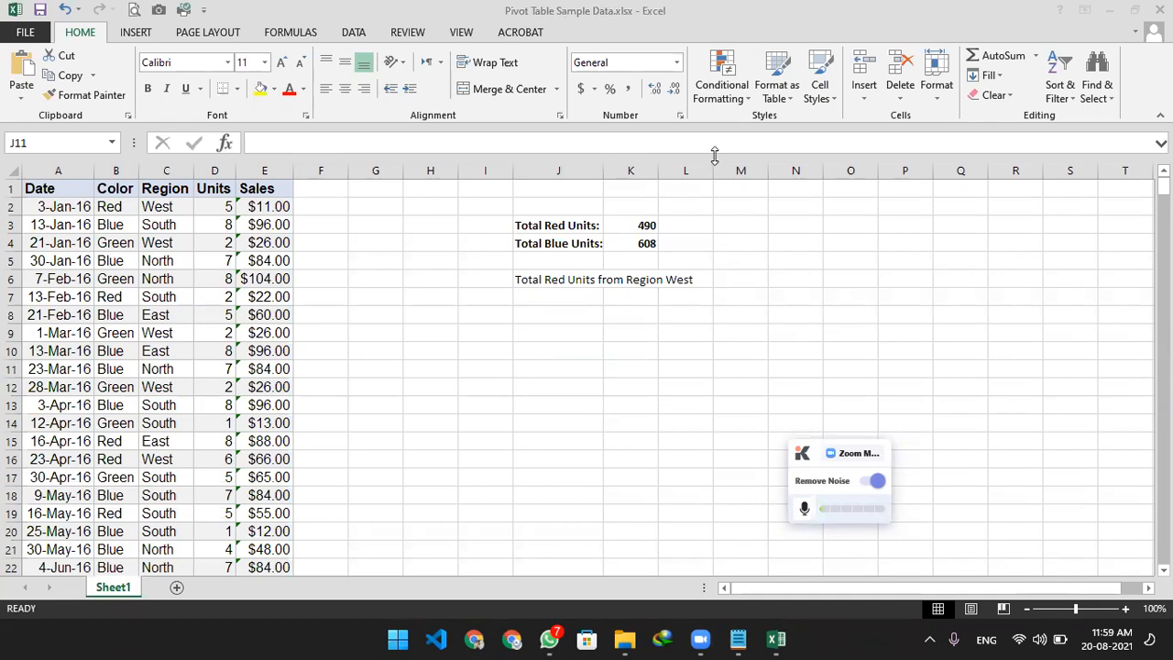
pyautogui.click(793, 17)
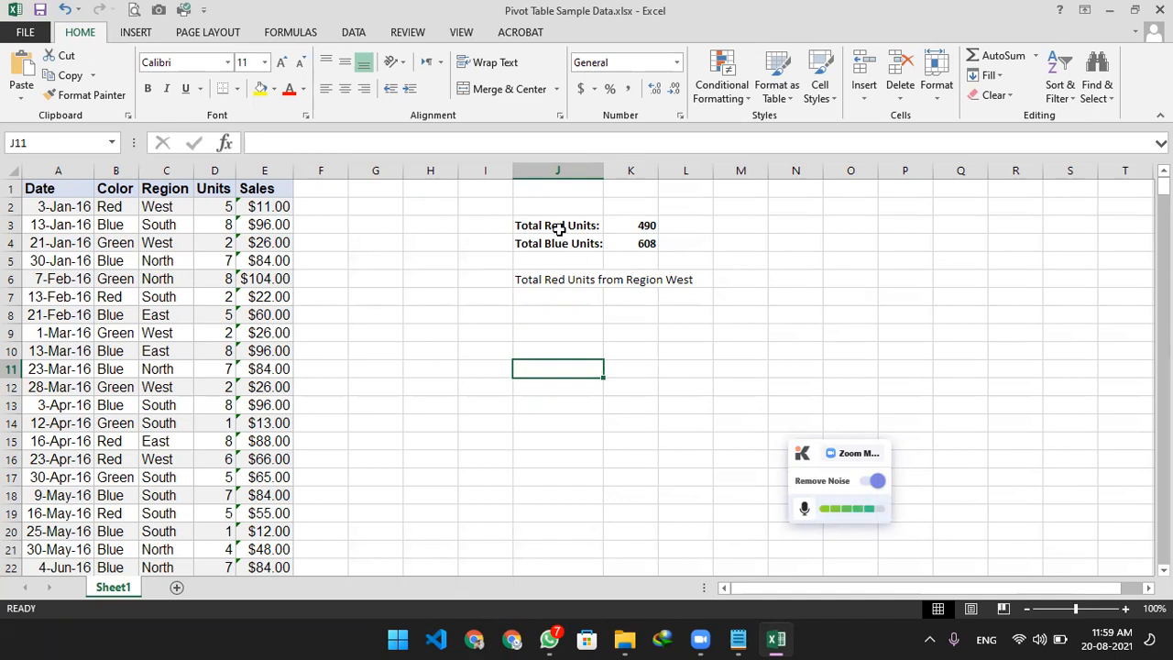
pyautogui.moveTo(111, 208); pyautogui.dragTo(229, 208)
pyautogui.click(360, 262)
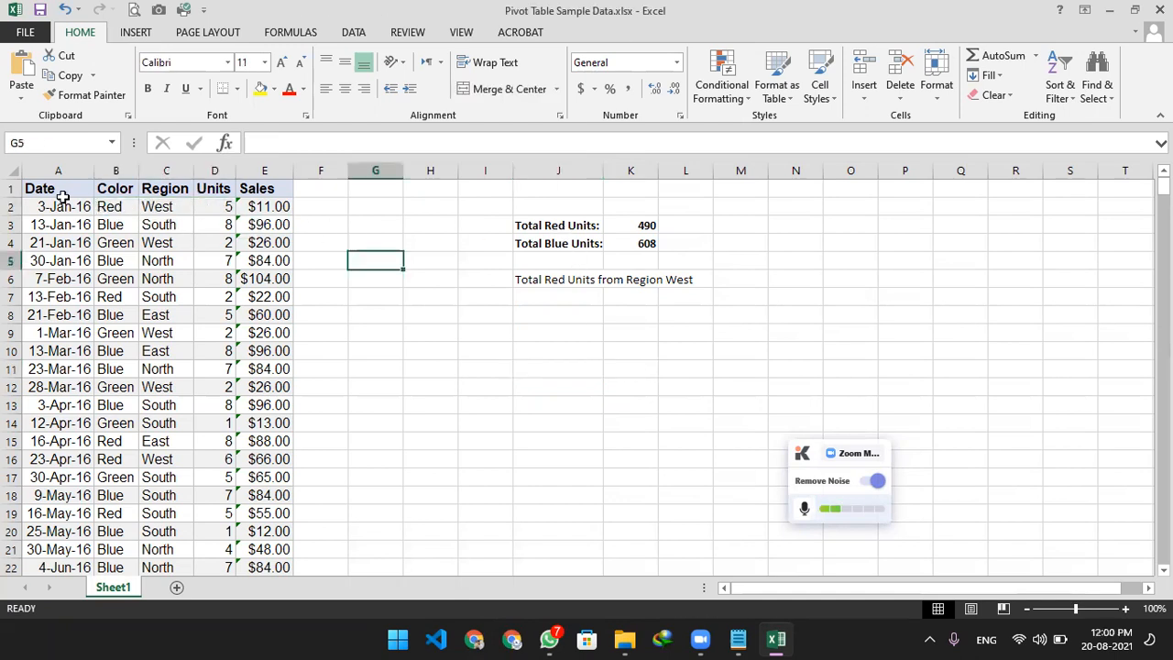
pyautogui.moveTo(28, 206); pyautogui.dragTo(257, 513)
pyautogui.click(327, 280)
pyautogui.moveTo(120, 204); pyautogui.dragTo(222, 206)
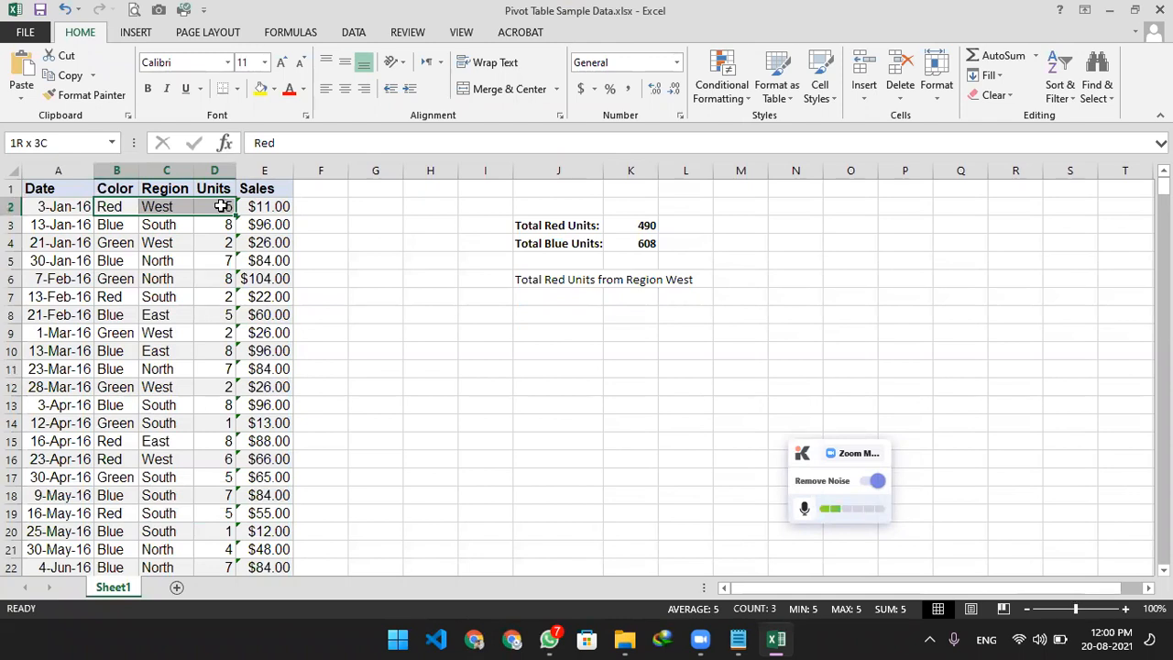
pyautogui.moveTo(222, 206); pyautogui.dragTo(223, 224)
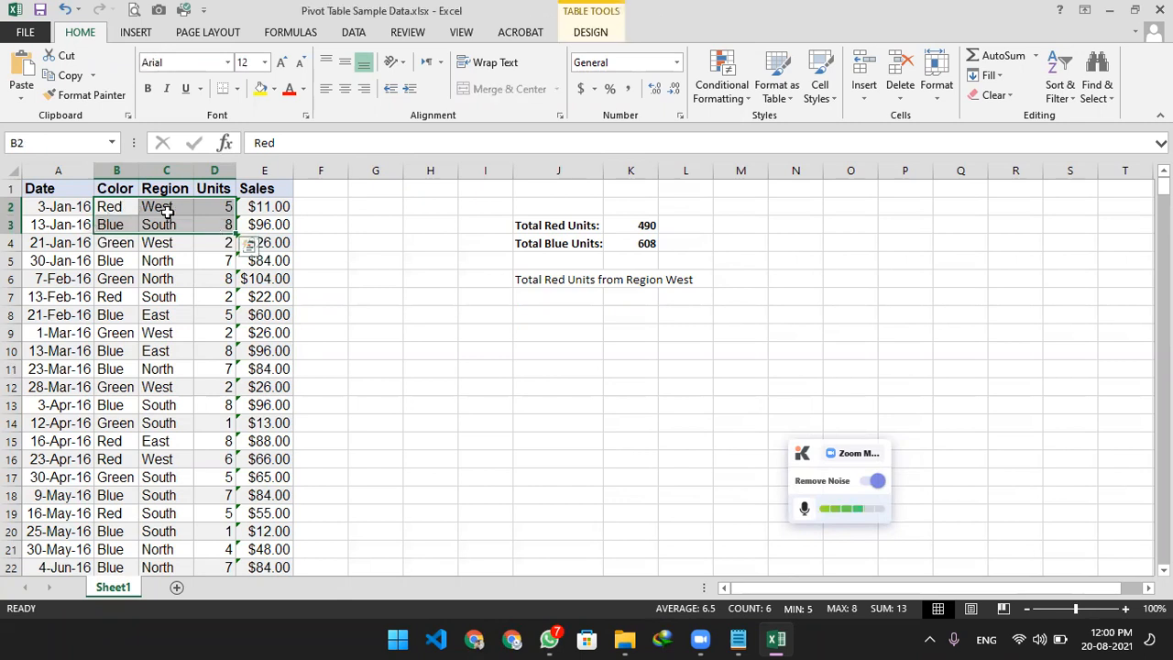
# Define the name color_to_units for all records in the Color to Units columns, B2 to D453
pyautogui.moveTo(109, 206); pyautogui.dragTo(225, 477)
pyautogui.moveTo(225, 638); pyautogui.dragTo(223, 630)
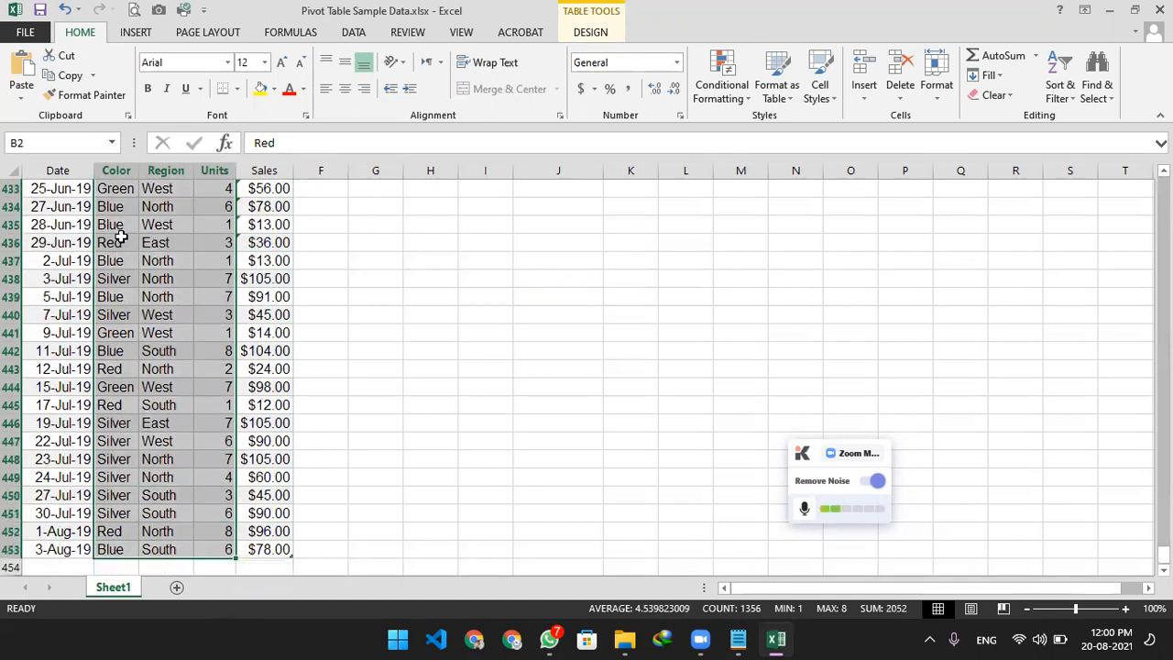
pyautogui.click(64, 144)
pyautogui.write('color_to')
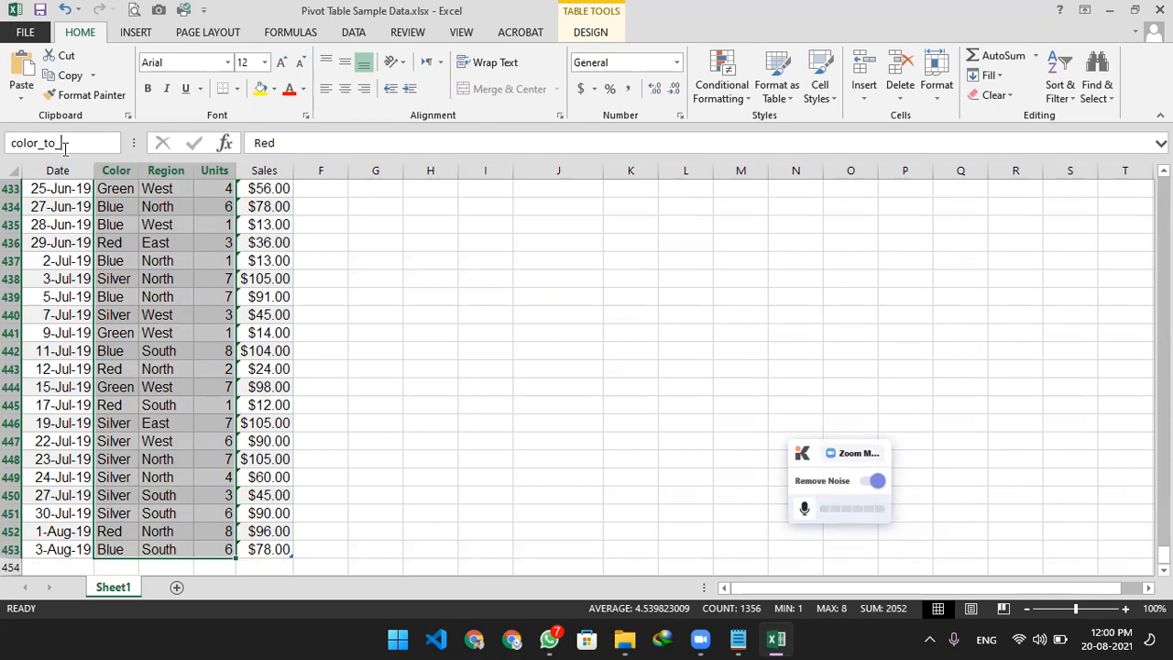
pyautogui.write('_units')
pyautogui.press('Return')
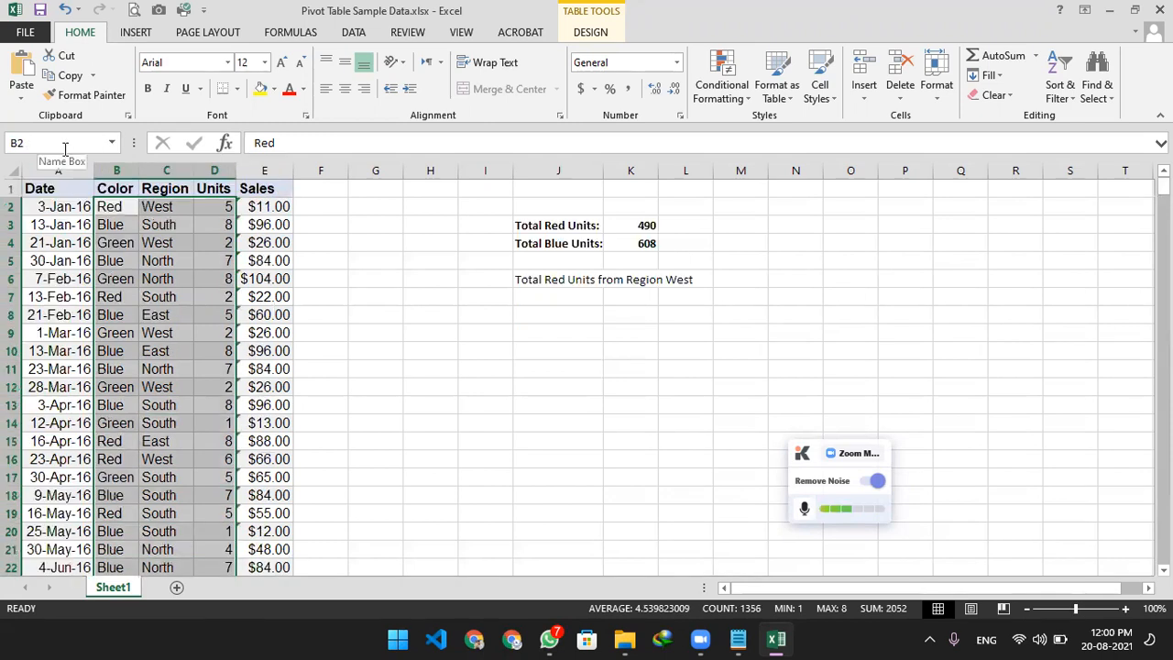
pyautogui.click(545, 312)
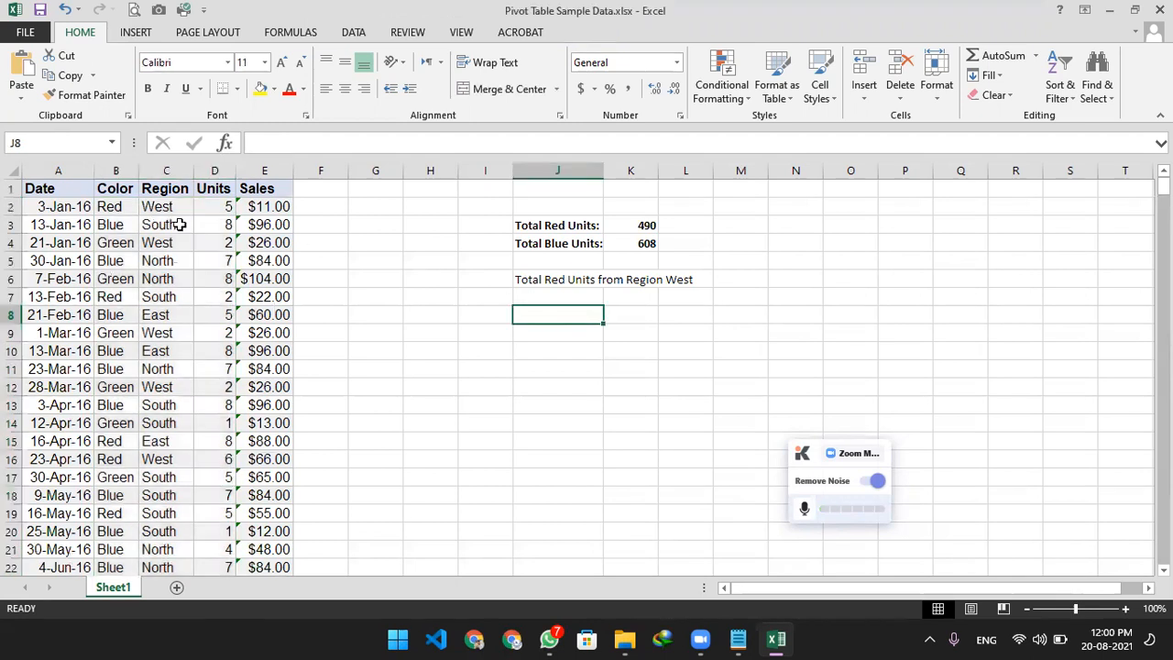
# Define the name units for all values in the Units column, D2 to D453
pyautogui.click(117, 205)
pyautogui.moveTo(215, 204); pyautogui.dragTo(216, 455)
pyautogui.click(76, 145)
pyautogui.write('units')
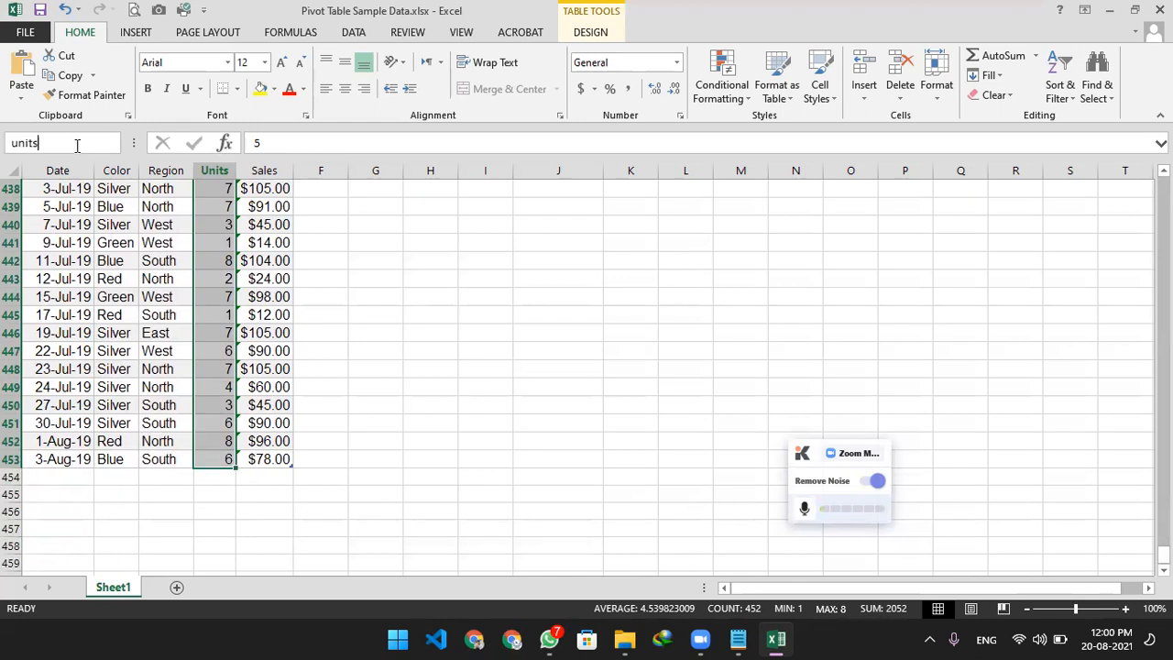
pyautogui.press('Return')
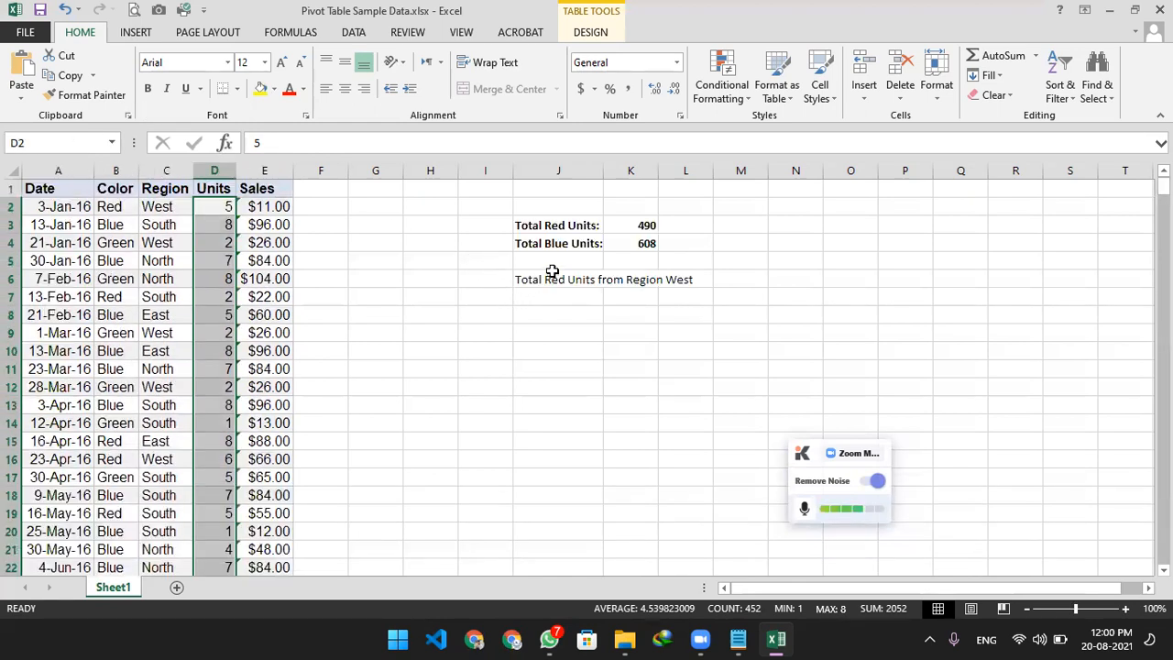
# Enter the label "Total Green Units:" in cell J5
pyautogui.click(546, 261)
pyautogui.write('Total')
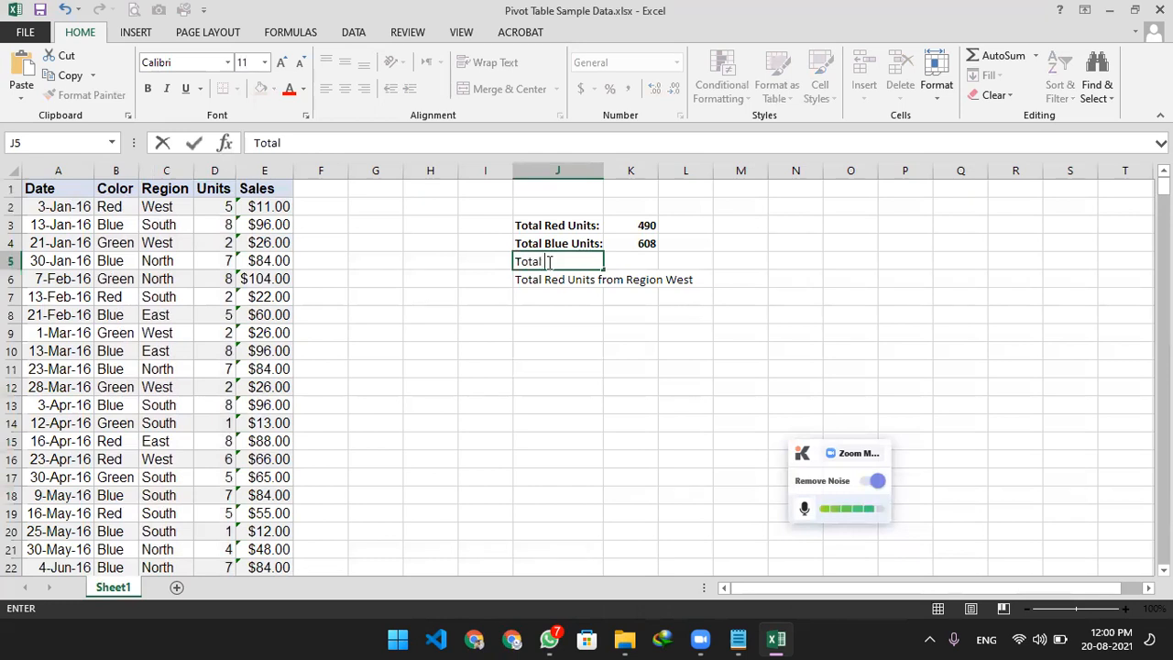
pyautogui.write(' Green Units:')
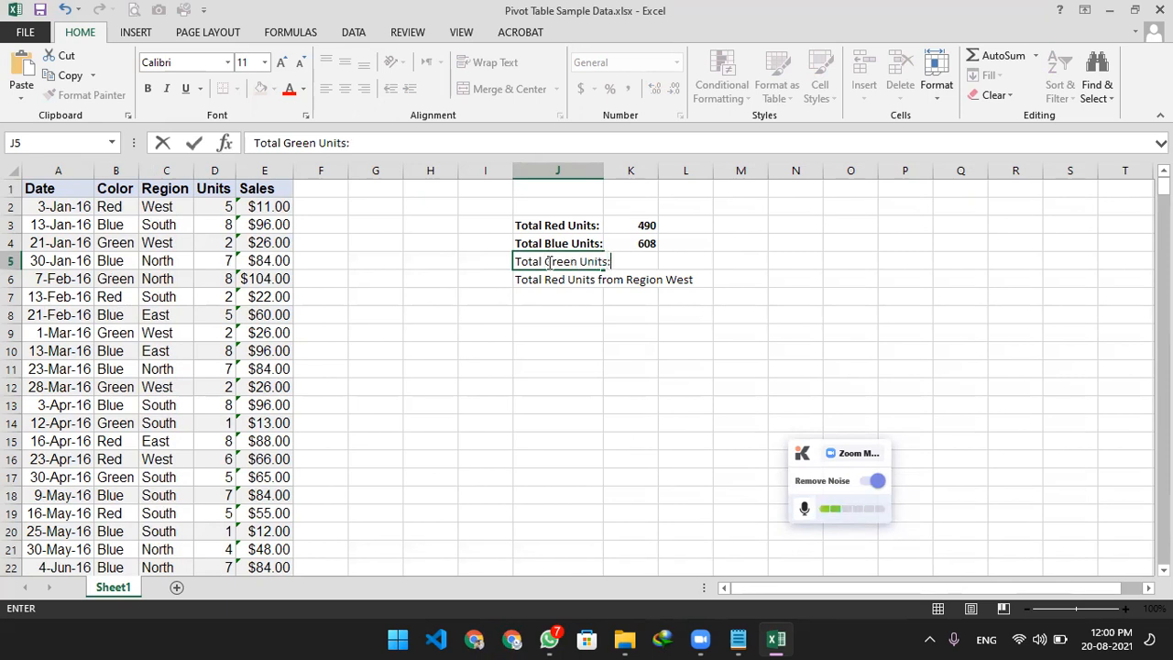
pyautogui.press('Tab')
# Start a SUMIF formula in cell K5 with the named range color_to_units as its range
pyautogui.write('=sumif(')
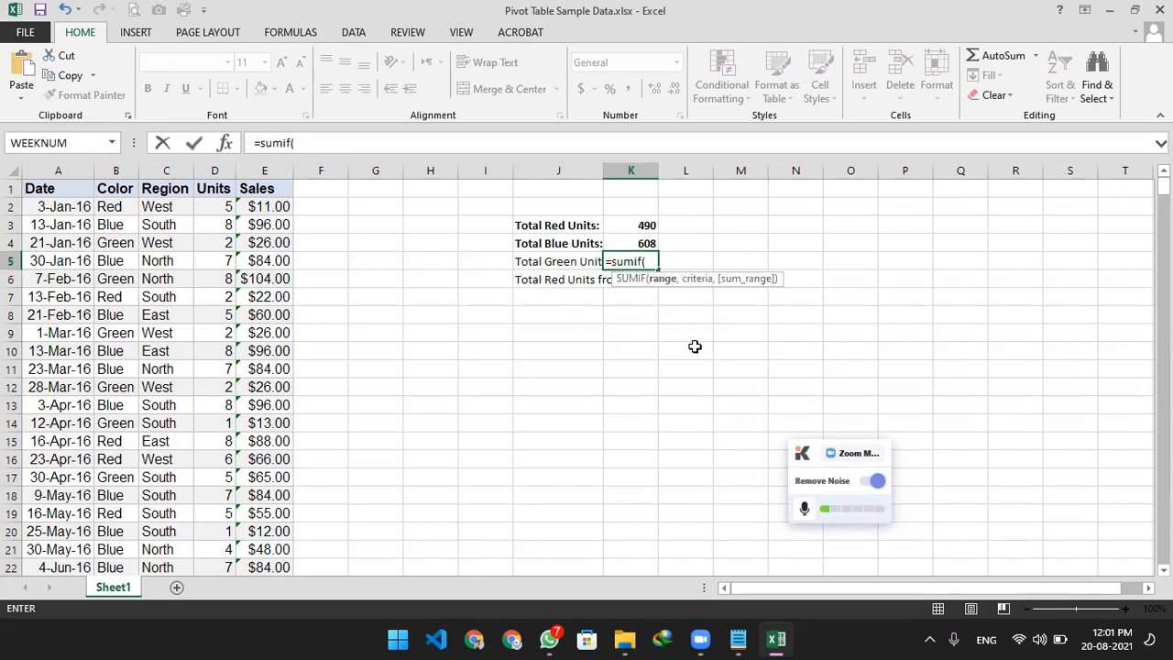
pyautogui.write('u')
pyautogui.press('BackSpace')
pyautogui.write('color')
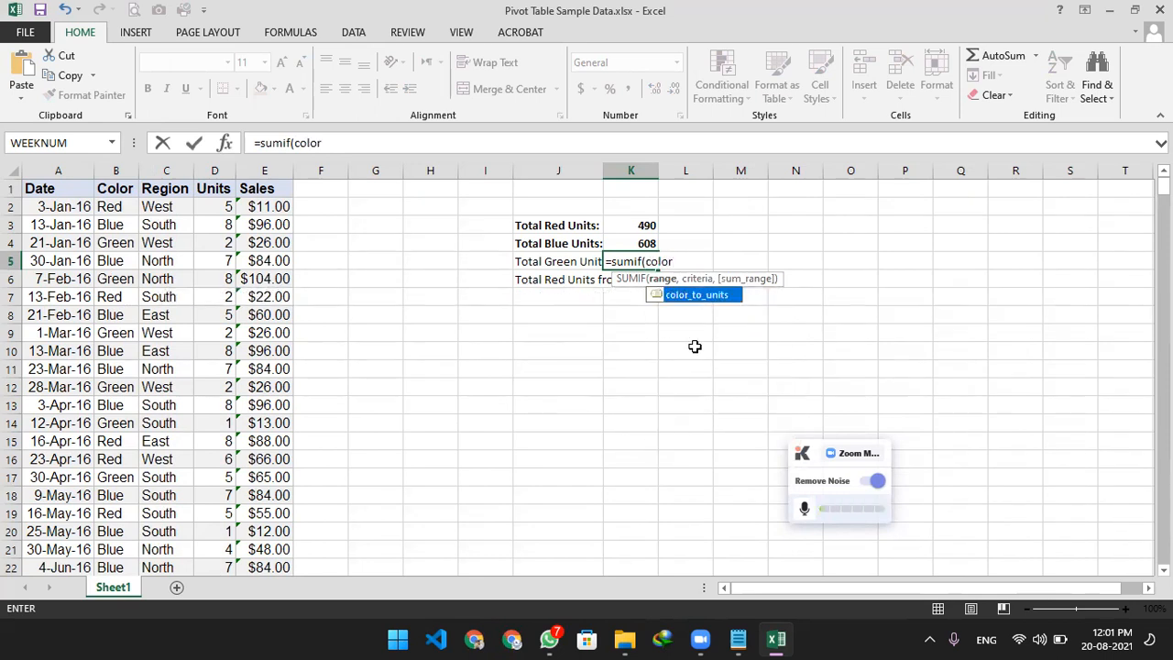
pyautogui.press('Return')
pyautogui.press('Return')
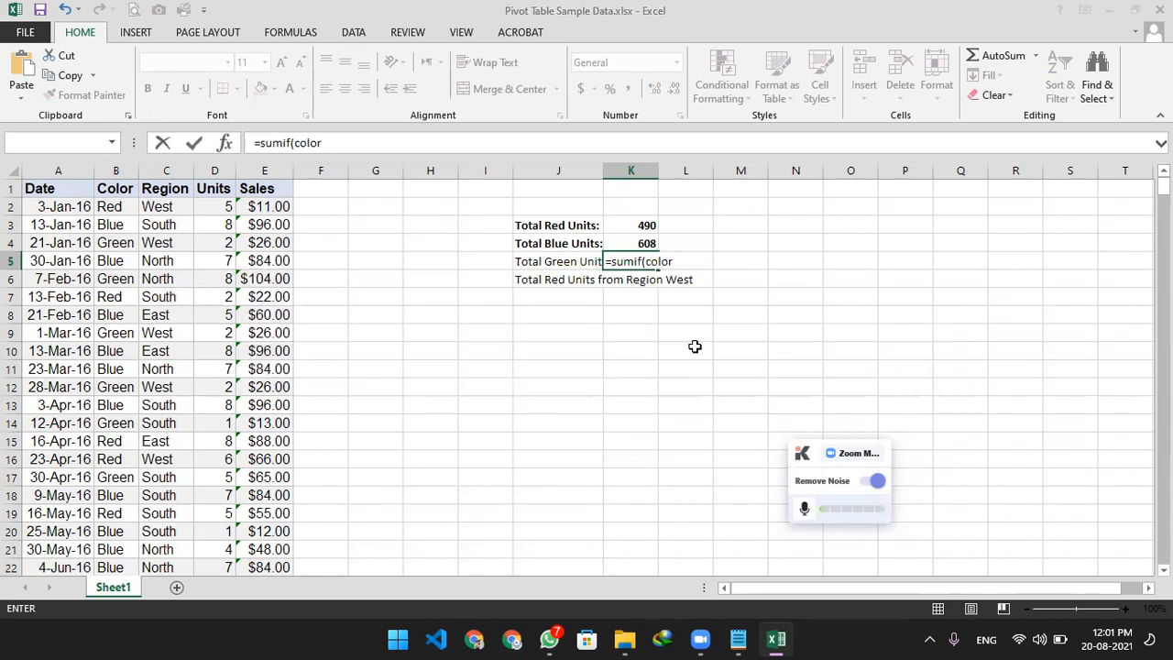
pyautogui.write('_to')
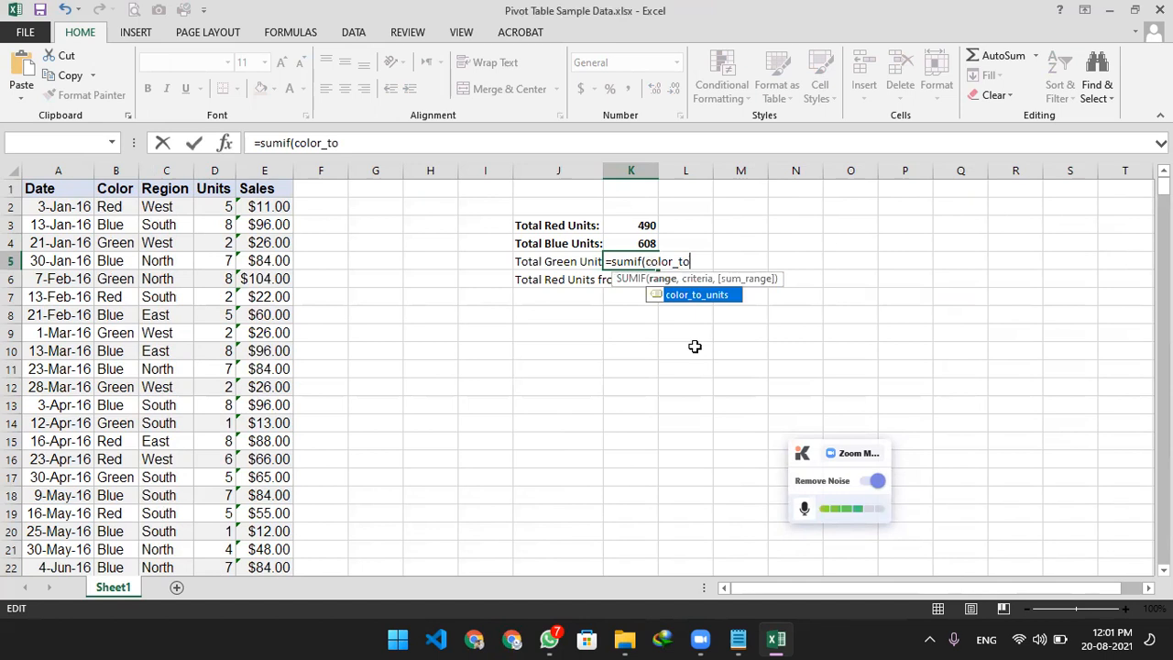
pyautogui.press('Tab')
pyautogui.write(',')
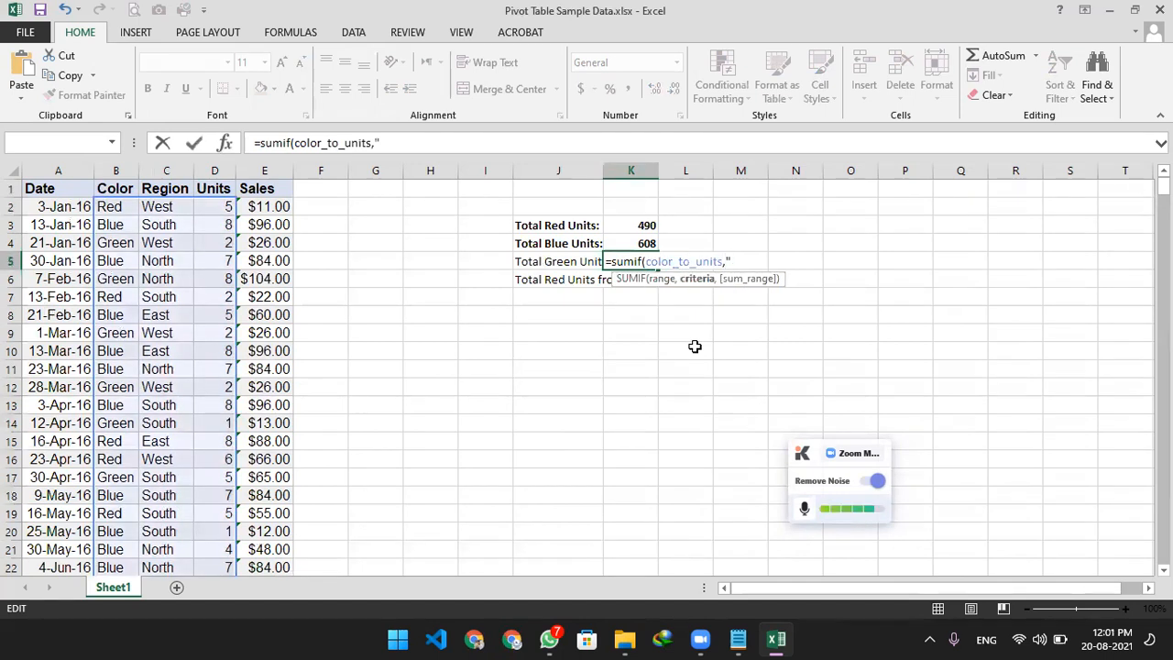
# Complete the K5 formula with "Green" as the criterion and the named range units as the sum range
pyautogui.write('"Green",')
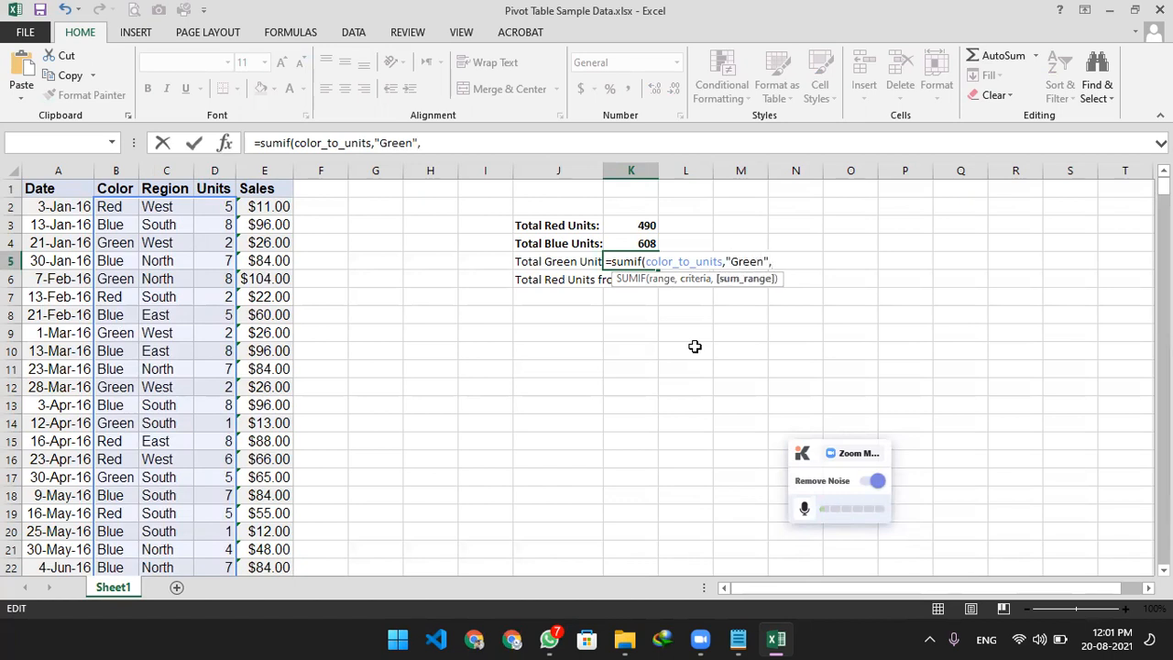
pyautogui.write('units)')
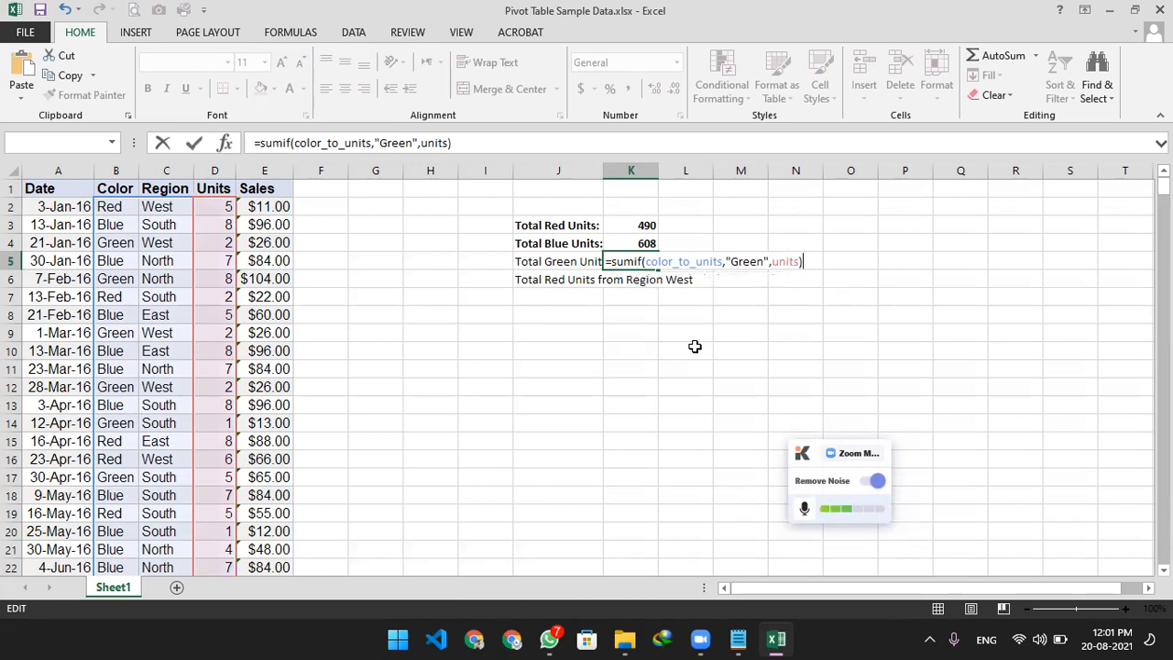
pyautogui.press('Return')
pyautogui.press('Right')
pyautogui.press('Up')
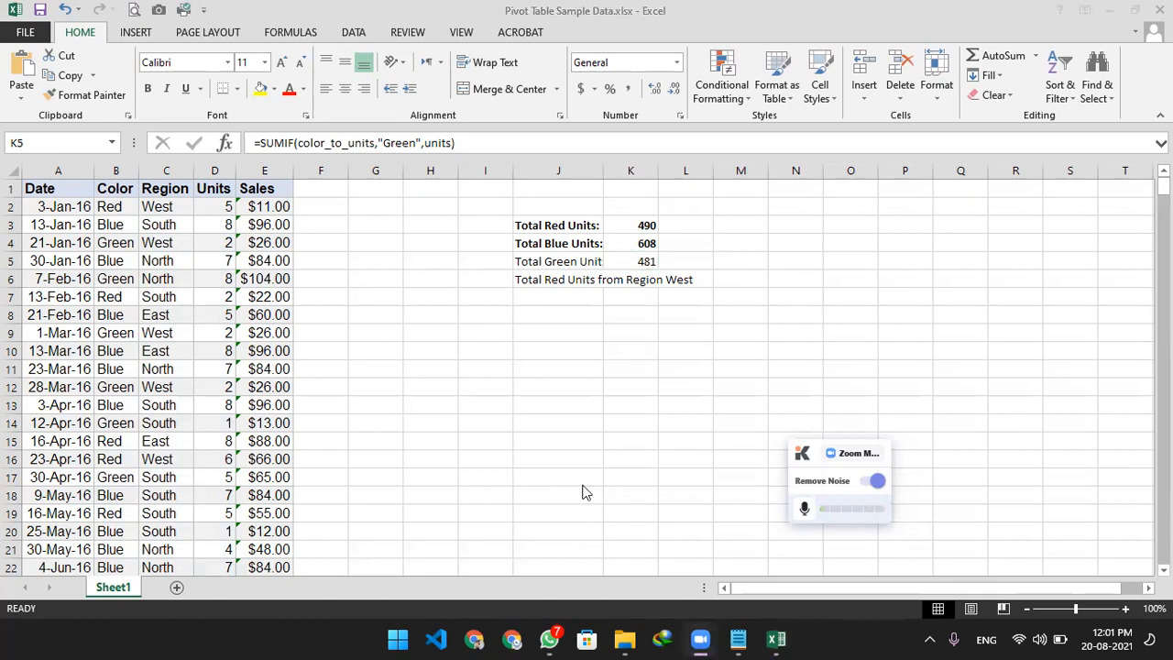
# Review the range, criterion and sum range in the K5 formula for green units
pyautogui.click(646, 263)
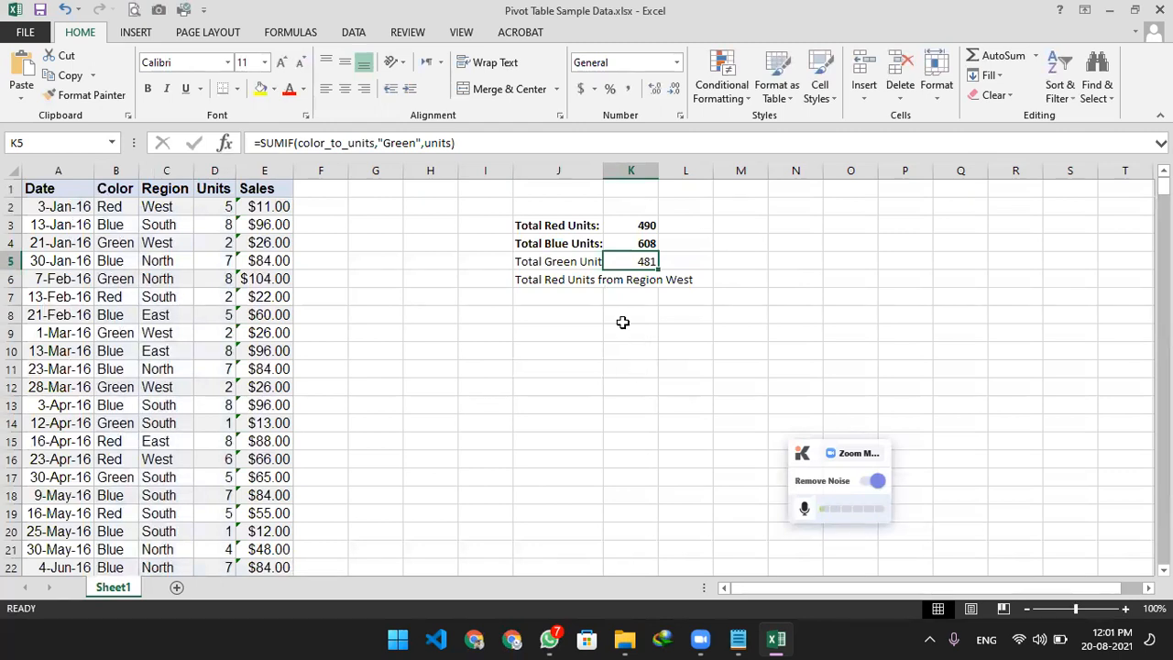
pyautogui.click(399, 143)
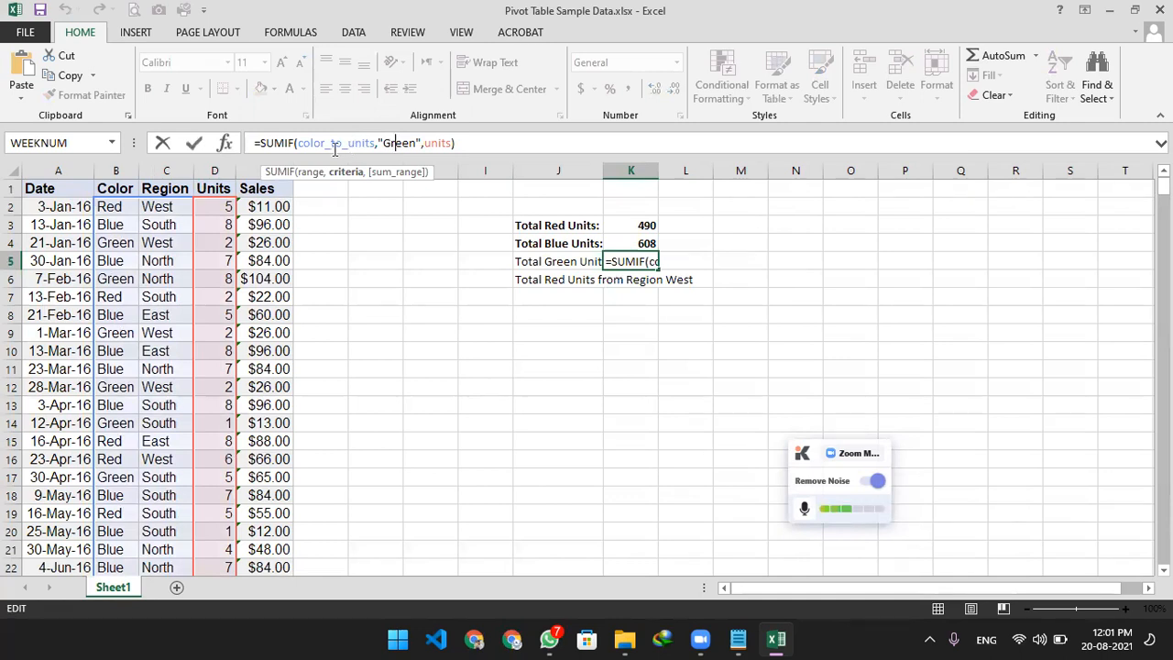
pyautogui.hotkey('ctrl', 'Return')
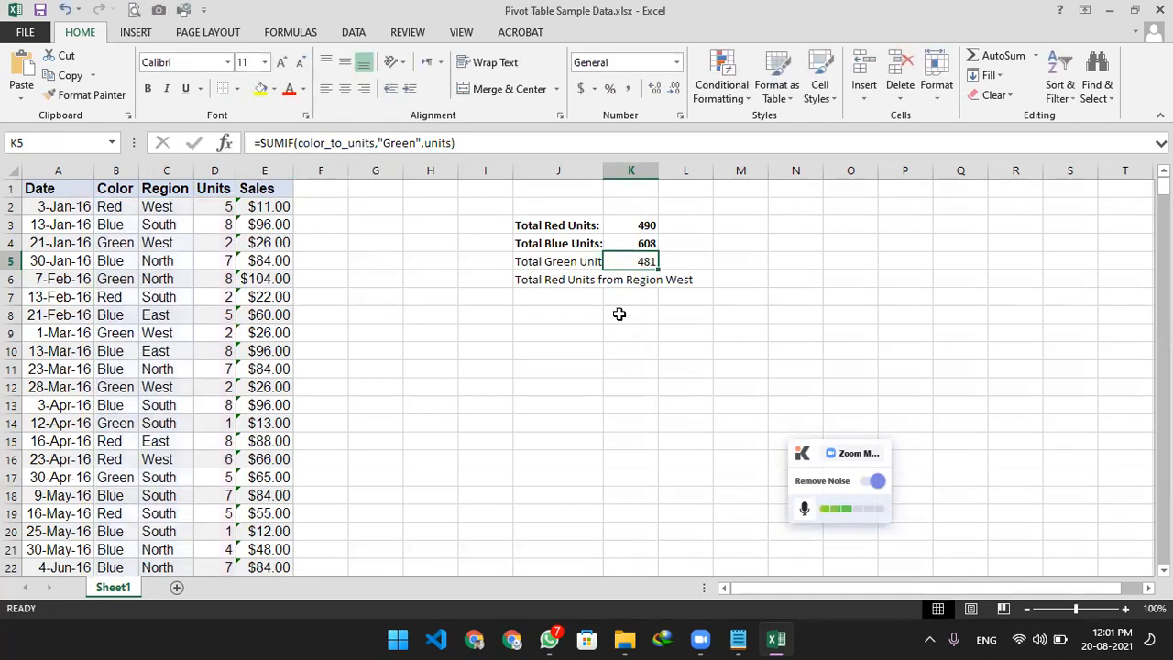
# Fit the width of column J to its longest label and widen column K slightly
pyautogui.doubleClick(603, 169)
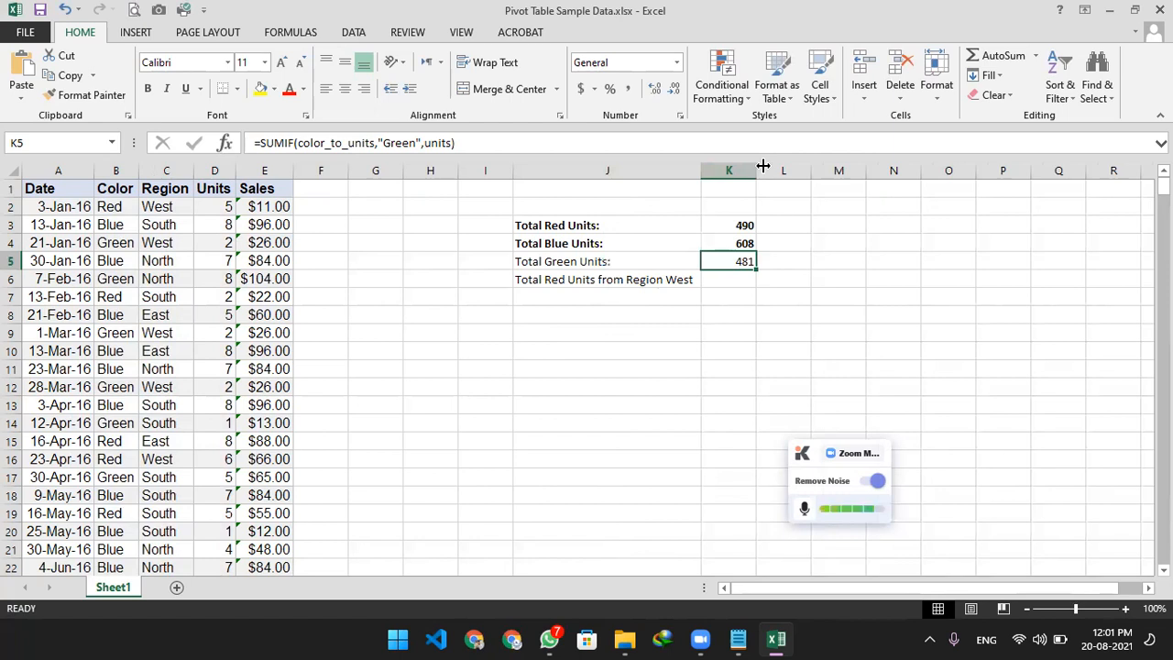
pyautogui.doubleClick(758, 165)
pyautogui.moveTo(720, 171); pyautogui.dragTo(763, 171)
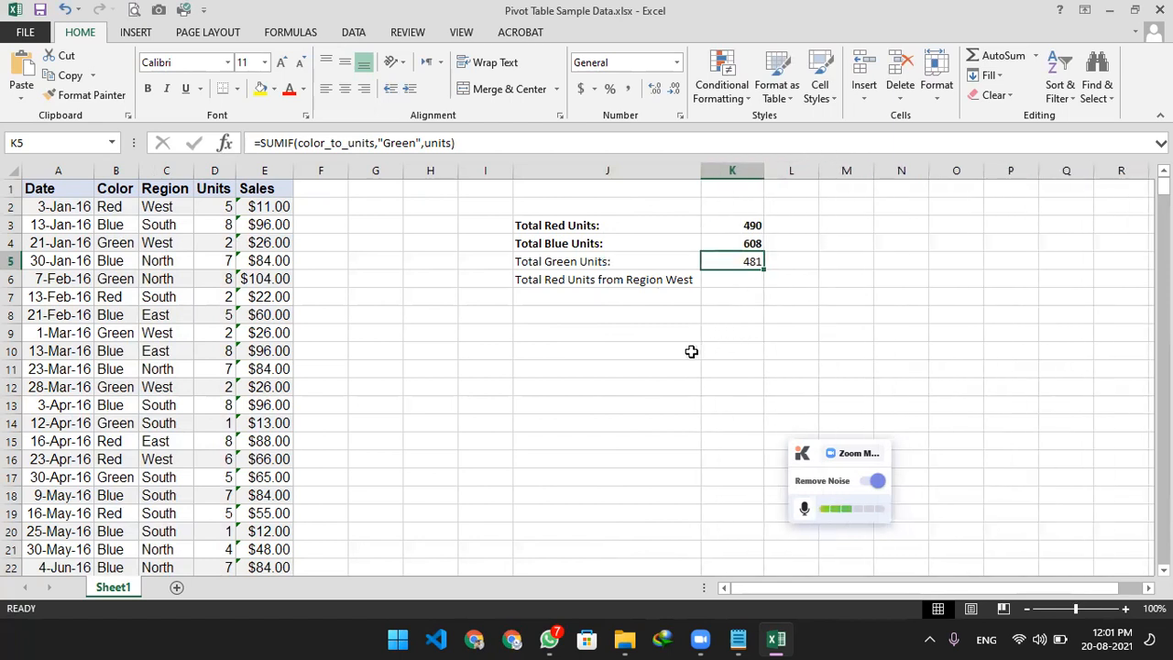
# Make the "Total Green Units:" label in J5 and its total in K5 bold
pyautogui.click(643, 261)
pyautogui.hotkey('ctrl', 'b')
pyautogui.click(730, 260)
pyautogui.click(664, 297)
# Apply all borders to the color totals in cells J3 to K5
pyautogui.click(612, 226)
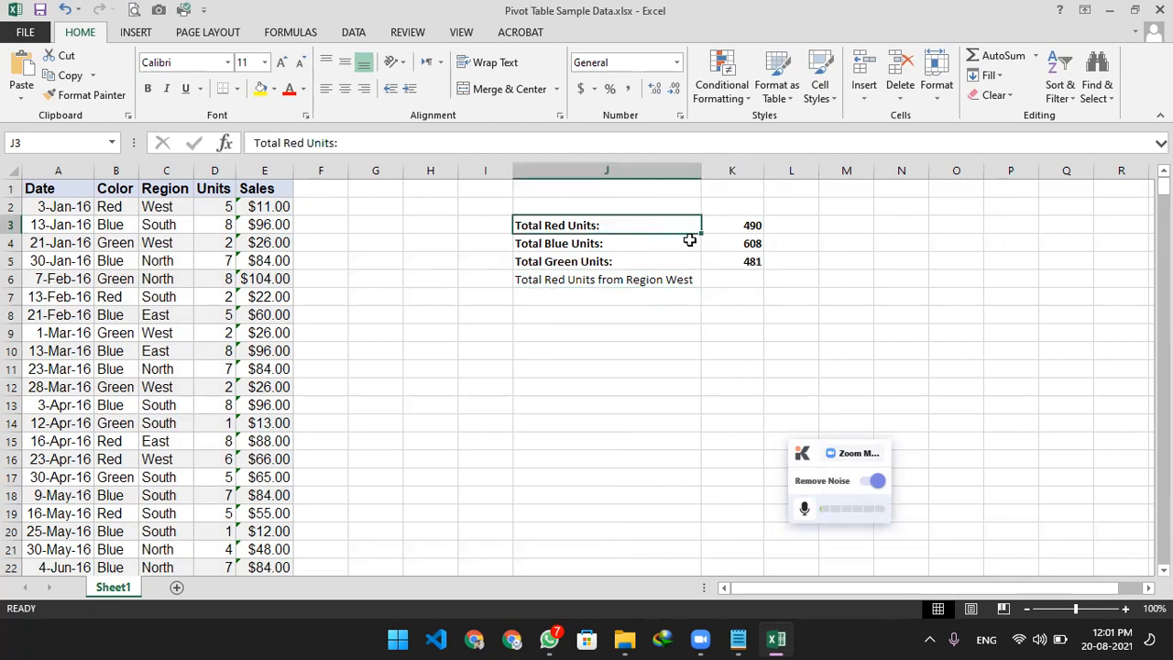
pyautogui.moveTo(689, 240); pyautogui.dragTo(731, 261)
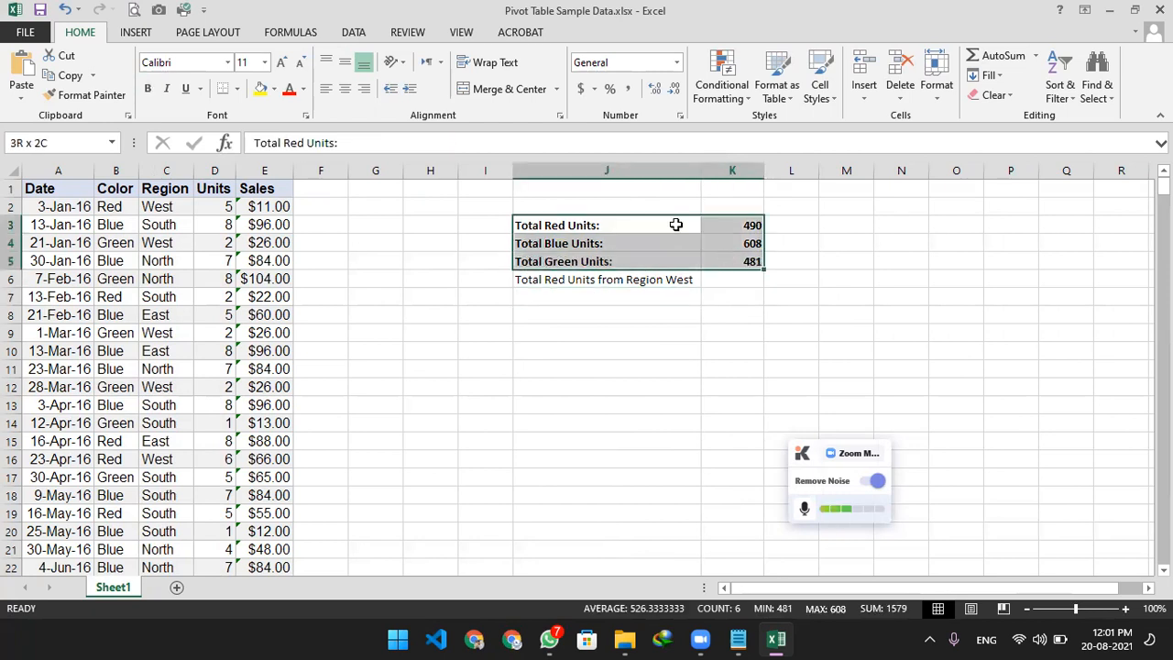
pyautogui.click(238, 89)
pyautogui.click(263, 231)
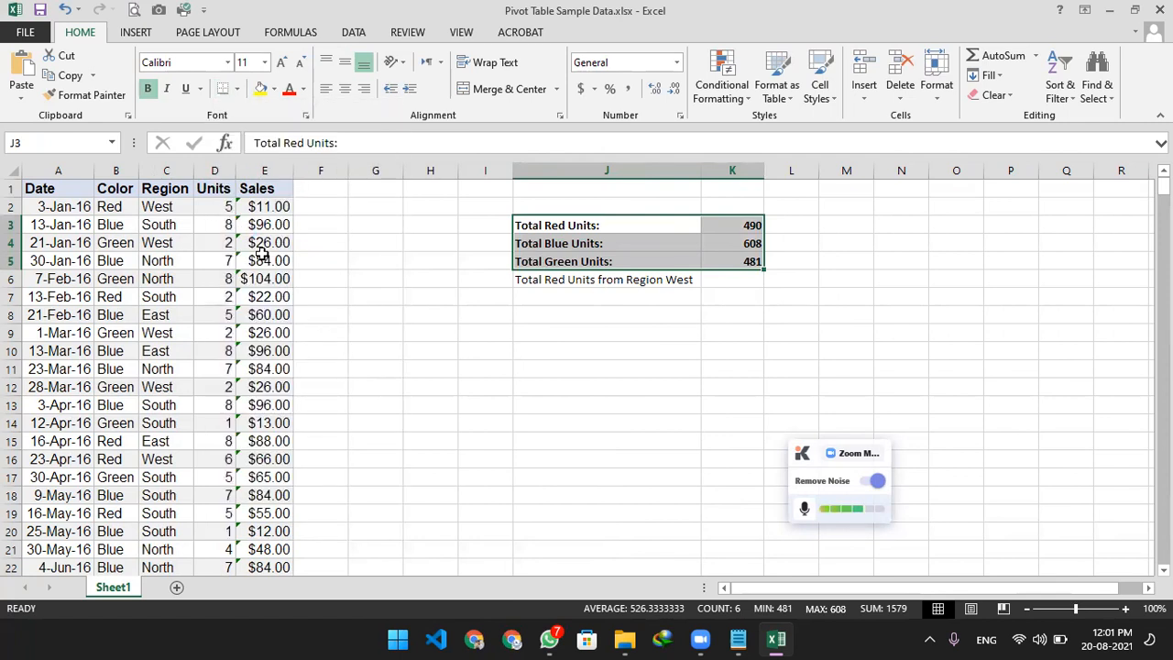
pyautogui.click(461, 406)
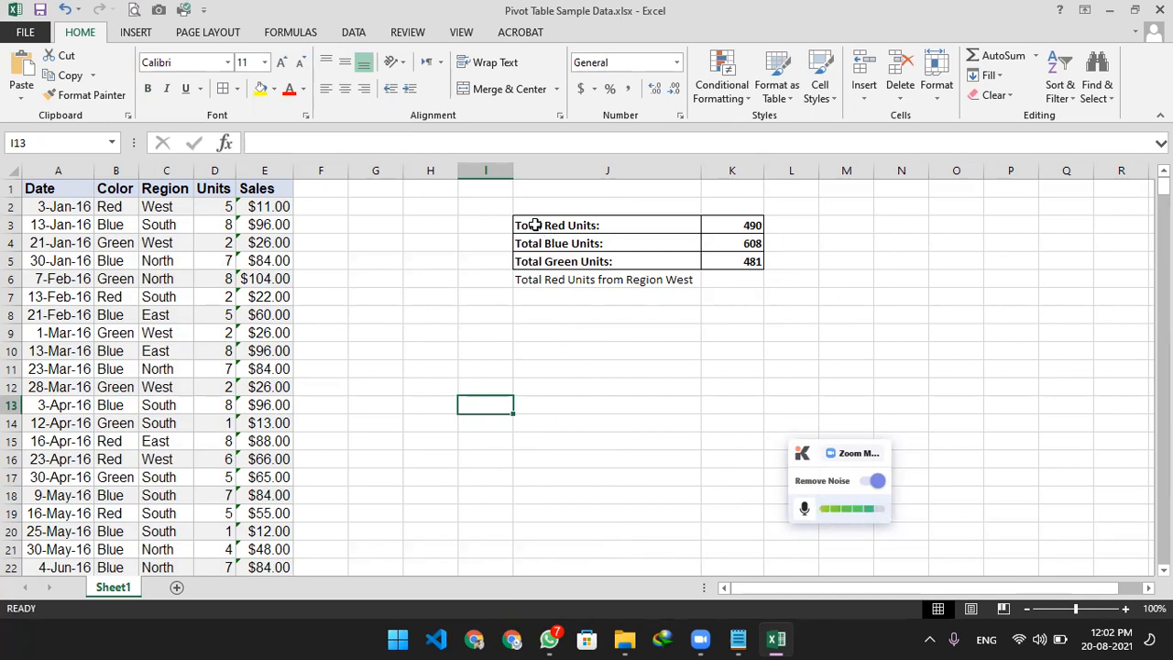
# Delete the cells J3 to K6 that hold the labels and unit totals
pyautogui.moveTo(535, 224); pyautogui.dragTo(717, 282)
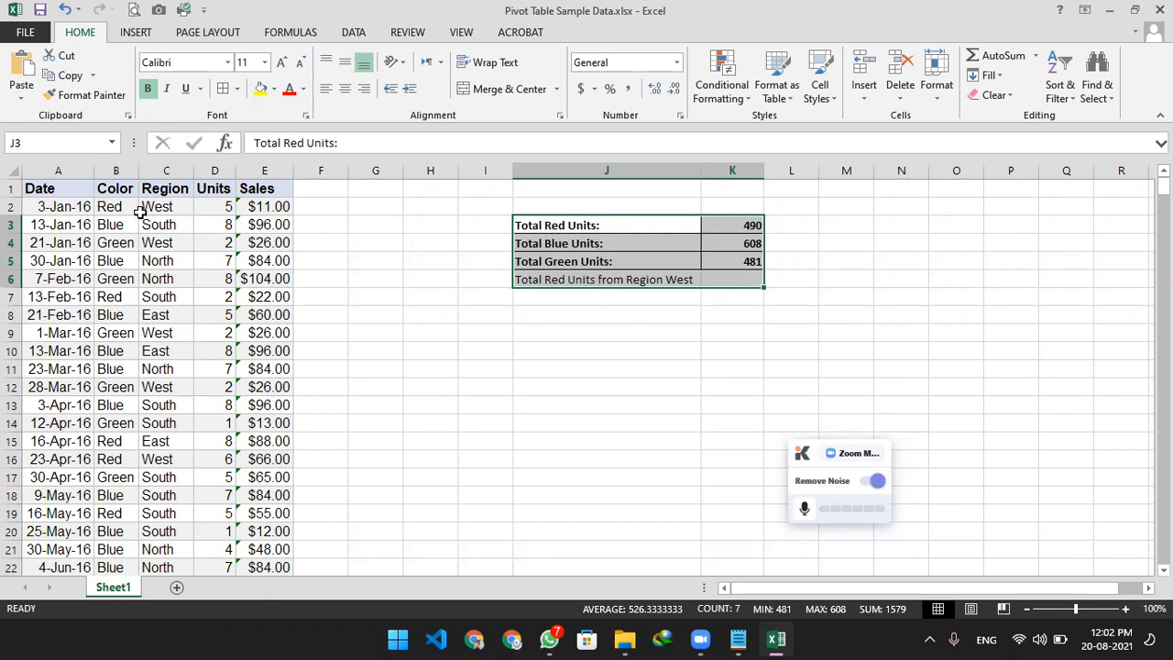
pyautogui.moveTo(650, 223); pyautogui.dragTo(643, 260)
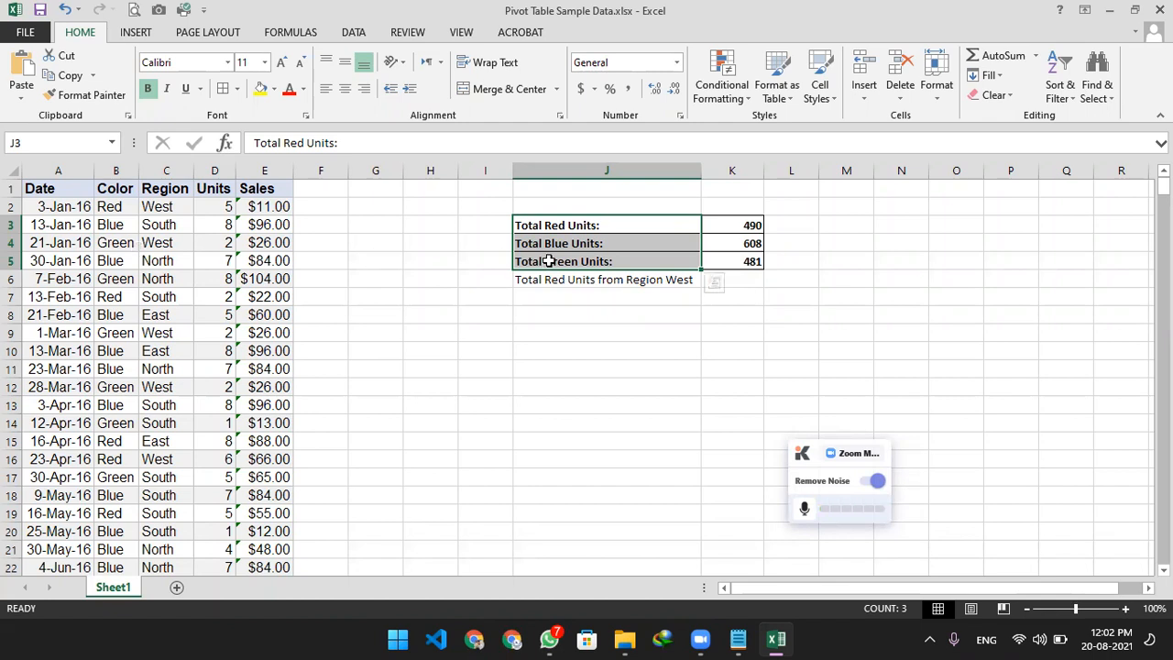
pyautogui.moveTo(546, 226); pyautogui.dragTo(718, 283)
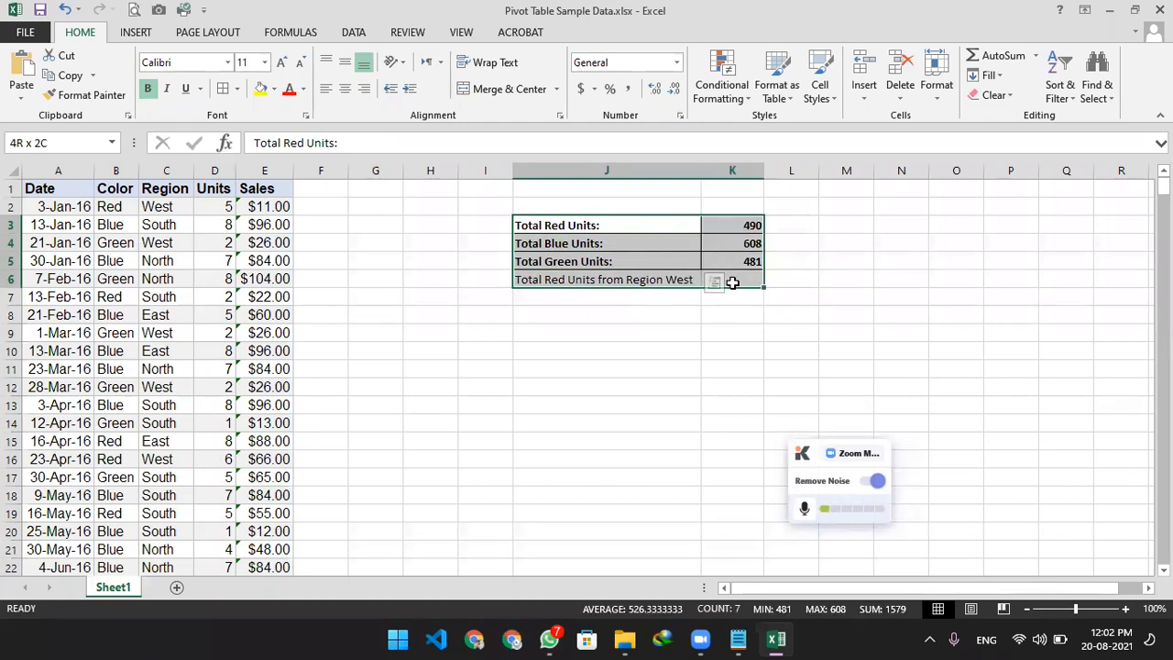
pyautogui.click(900, 64)
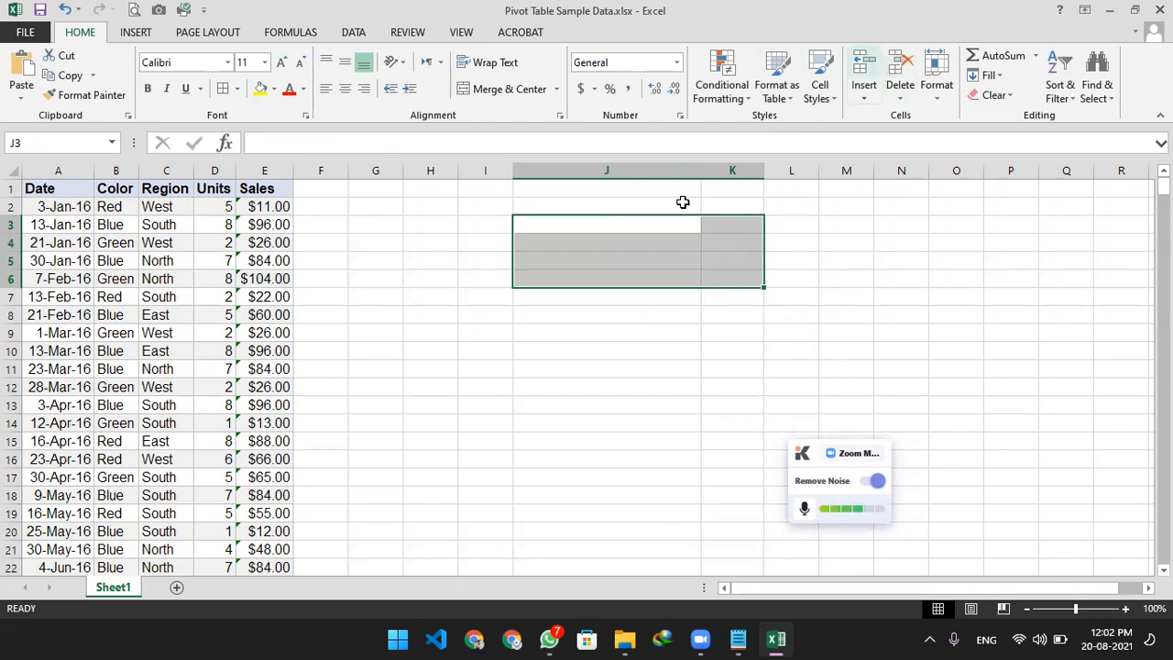
pyautogui.click(529, 276)
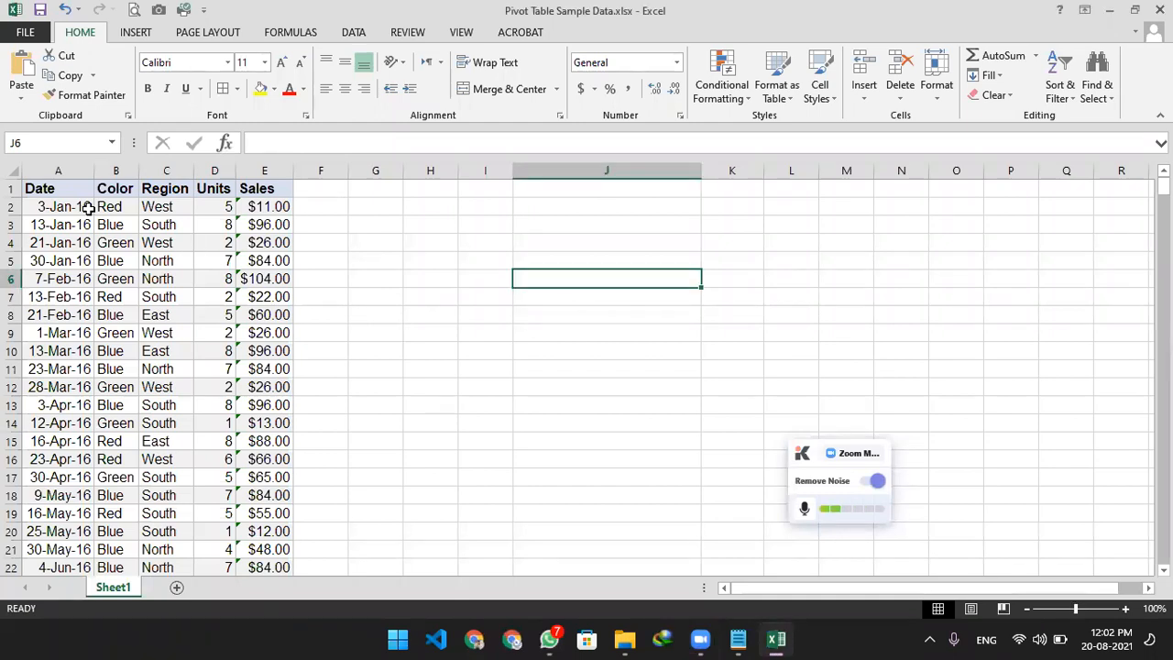
# Select the whole sales table from A1 to E453 and look over its records
pyautogui.click(53, 190)
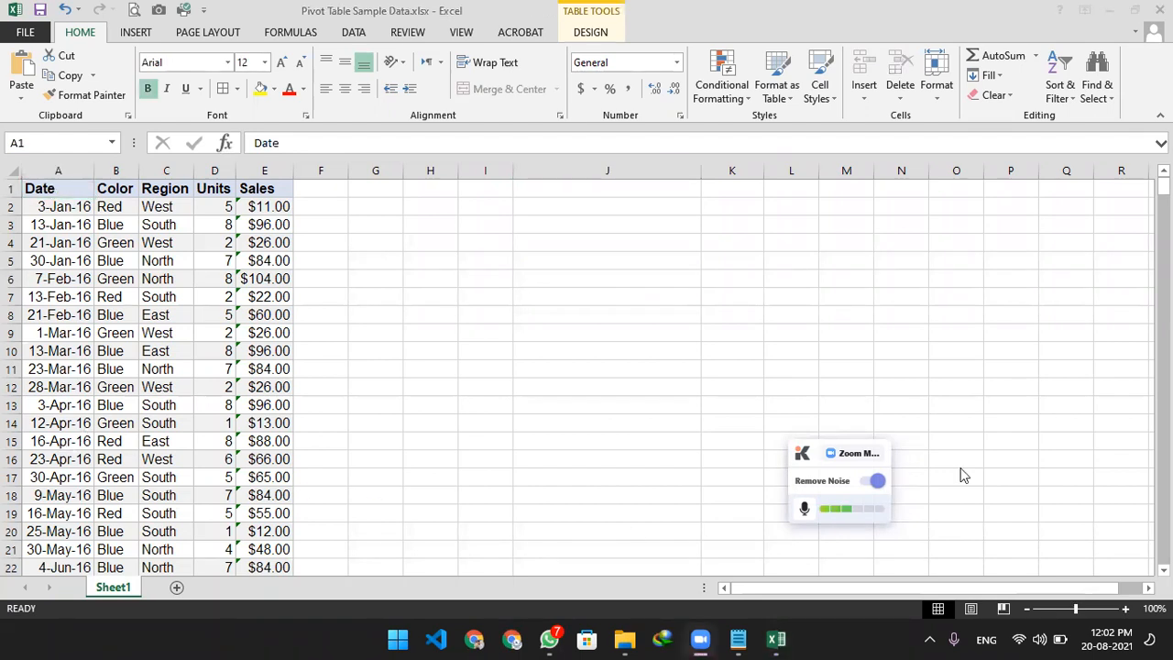
pyautogui.click(41, 193)
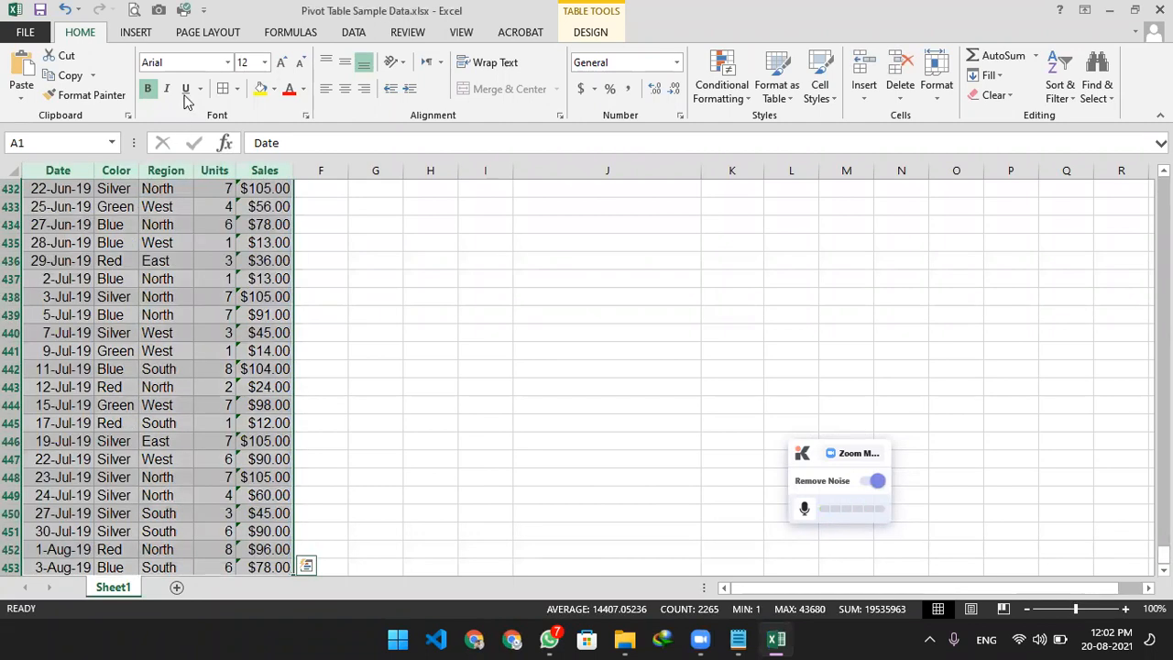
pyautogui.scroll(12, 121, 286)
pyautogui.scroll(20, 121, 286)
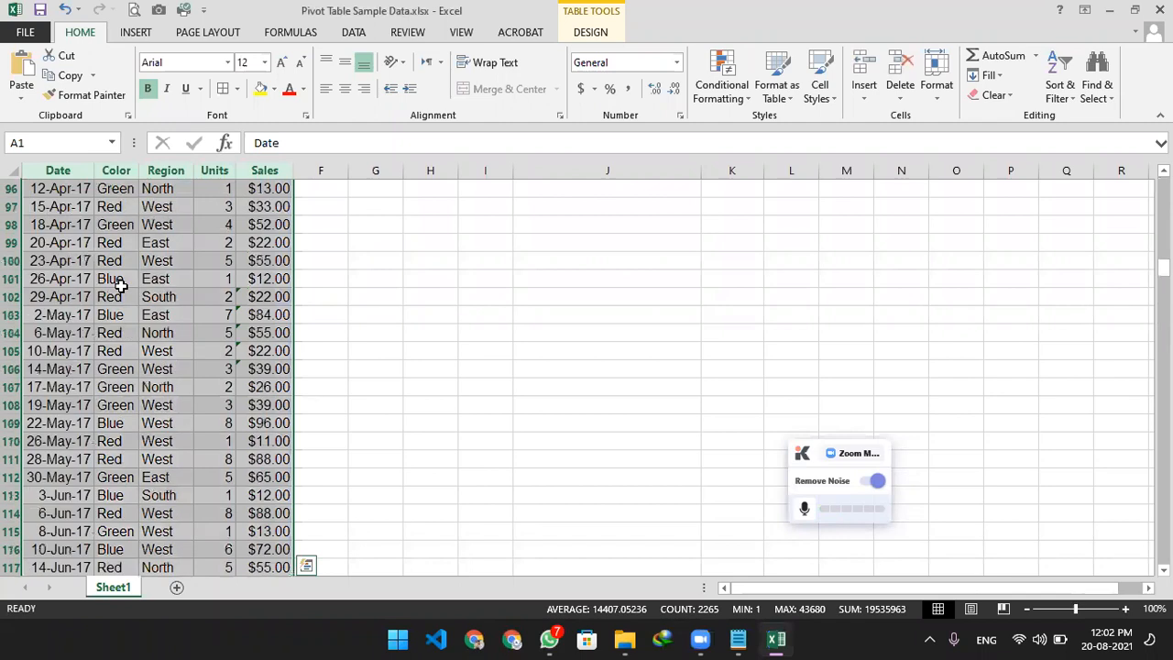
pyautogui.scroll(20, 120, 286)
pyautogui.click(429, 296)
# Examine the values in the Color, Region, Units and Sales columns of the sales table
pyautogui.moveTo(119, 209); pyautogui.dragTo(110, 515)
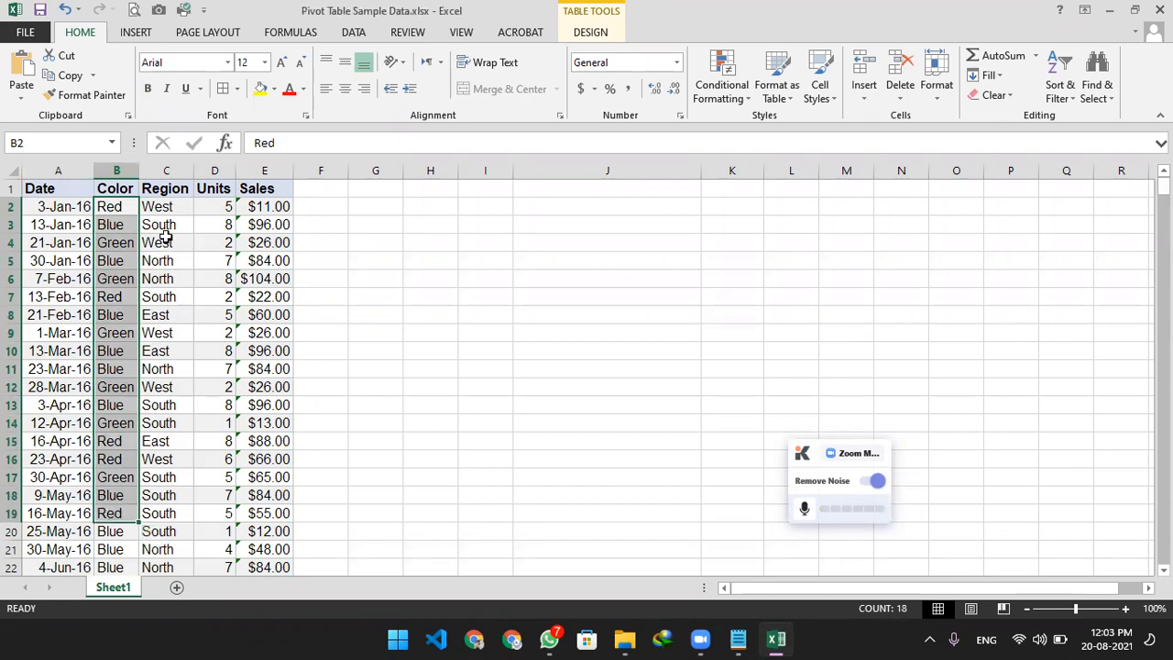
pyautogui.moveTo(165, 212); pyautogui.dragTo(147, 549)
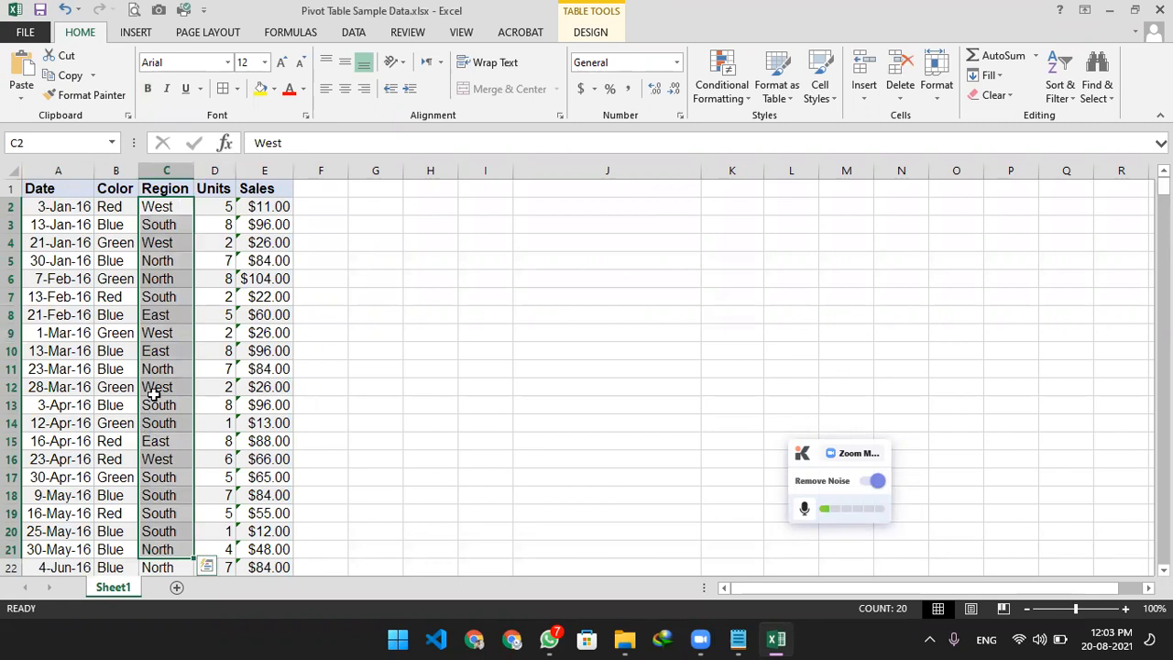
pyautogui.moveTo(212, 203); pyautogui.dragTo(210, 511)
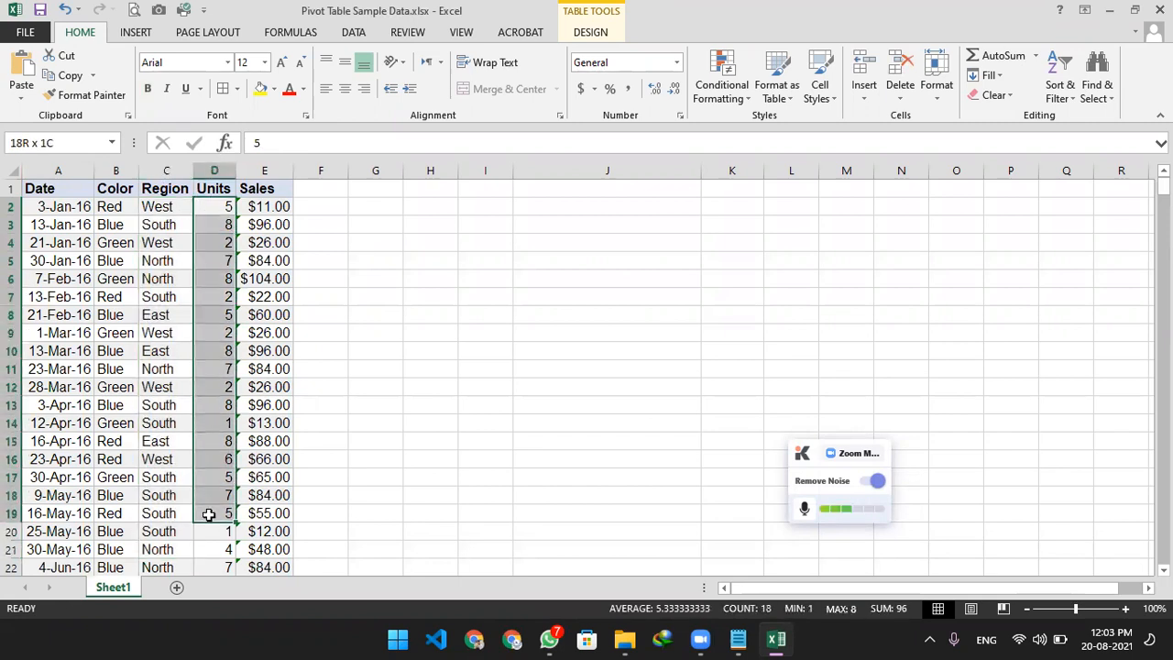
pyautogui.moveTo(252, 211); pyautogui.dragTo(246, 533)
pyautogui.moveTo(104, 204); pyautogui.dragTo(110, 542)
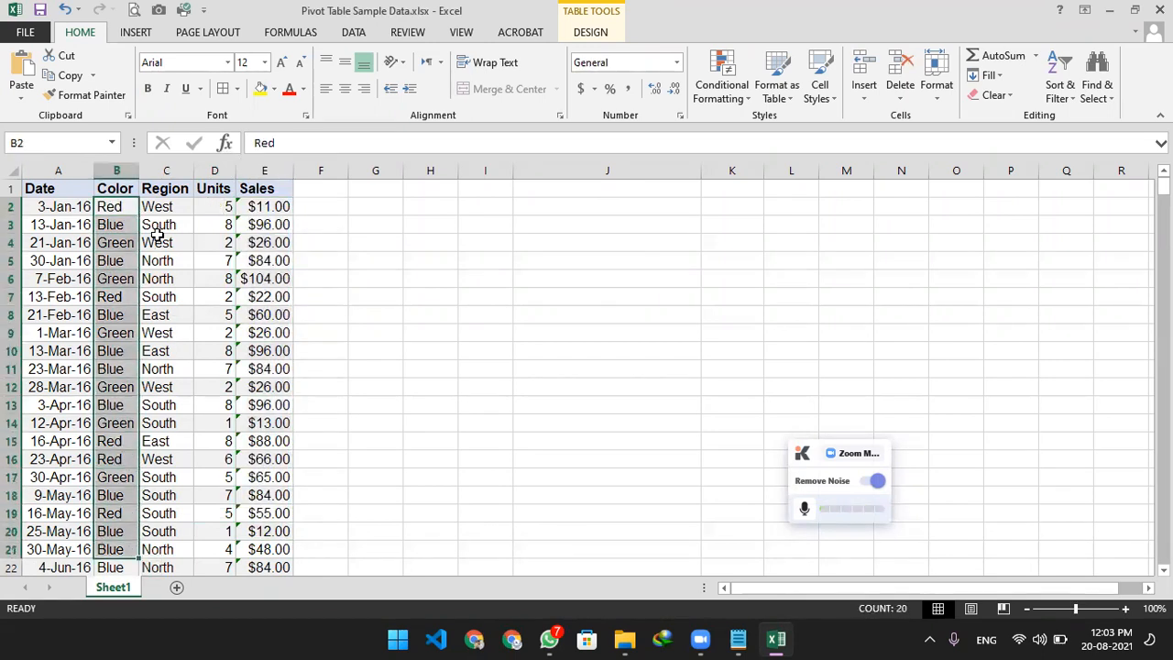
pyautogui.moveTo(157, 206); pyautogui.dragTo(168, 541)
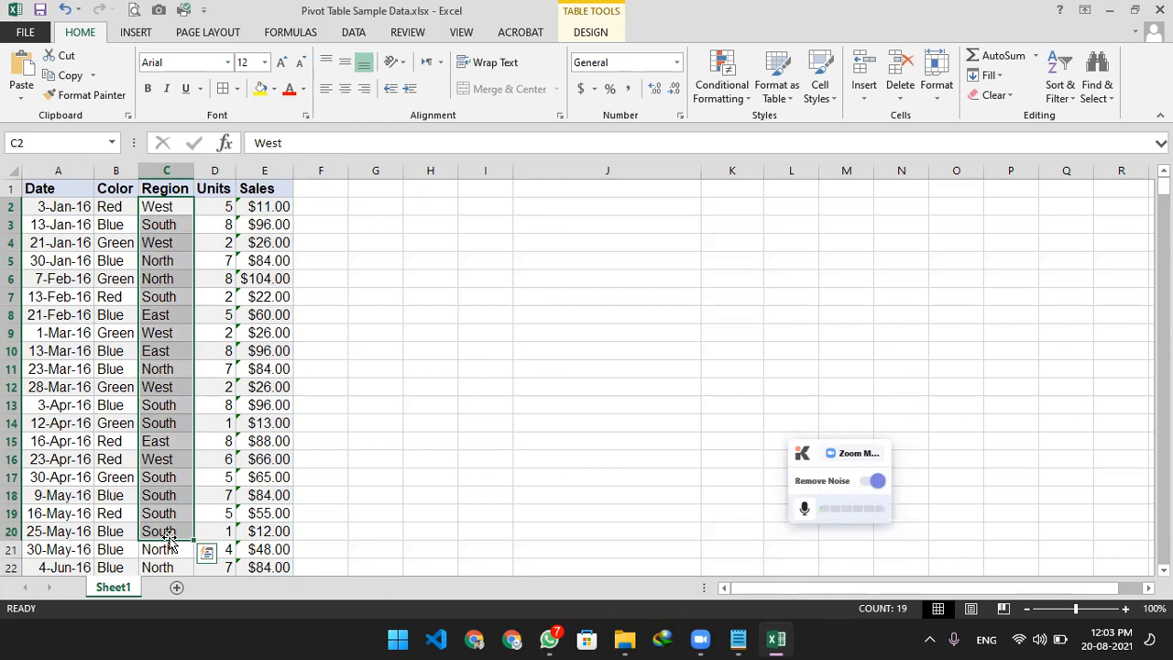
pyautogui.click(1030, 639)
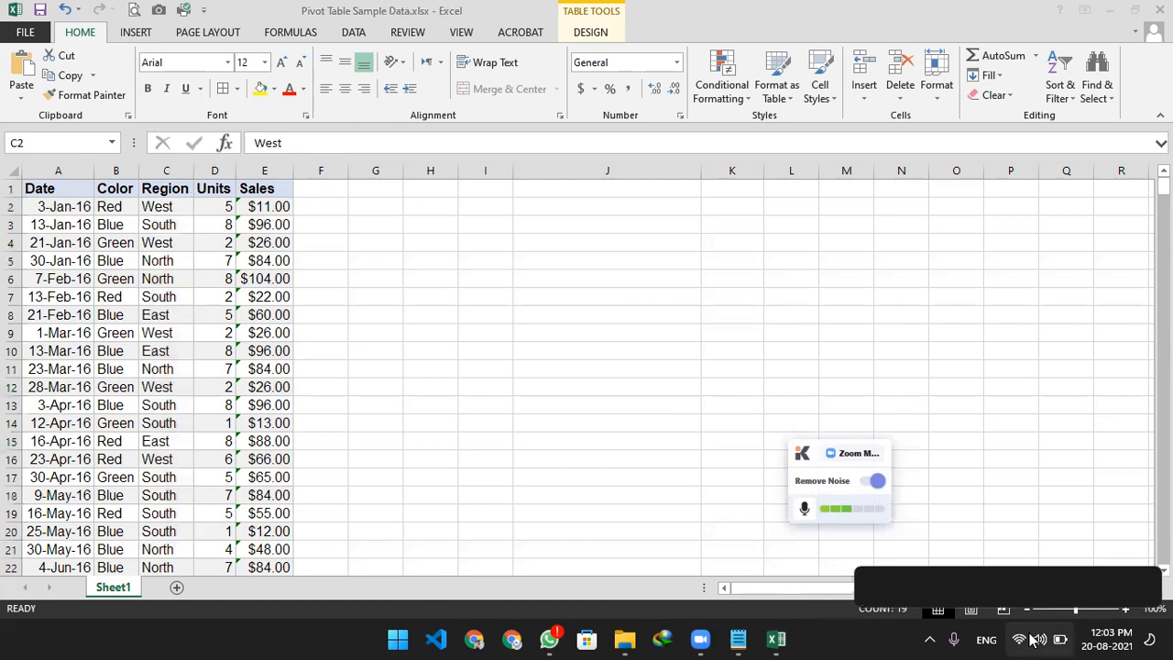
pyautogui.click(748, 16)
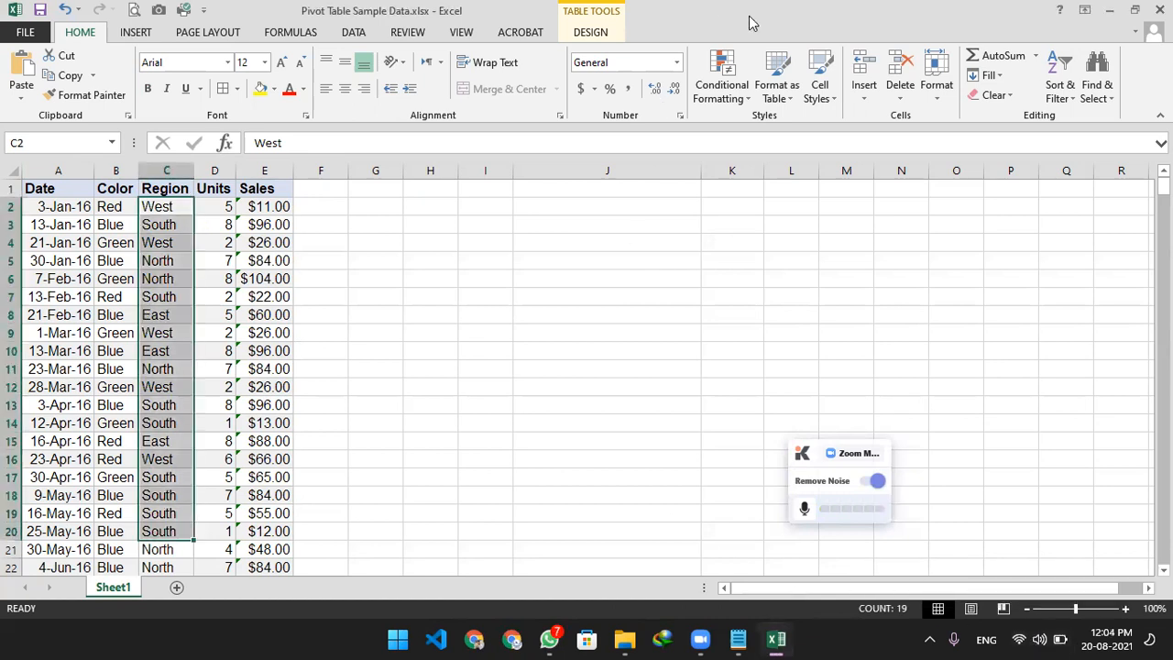
# Examine the first record's date, color and region and compare the Color and Region entries below it
pyautogui.click(45, 209)
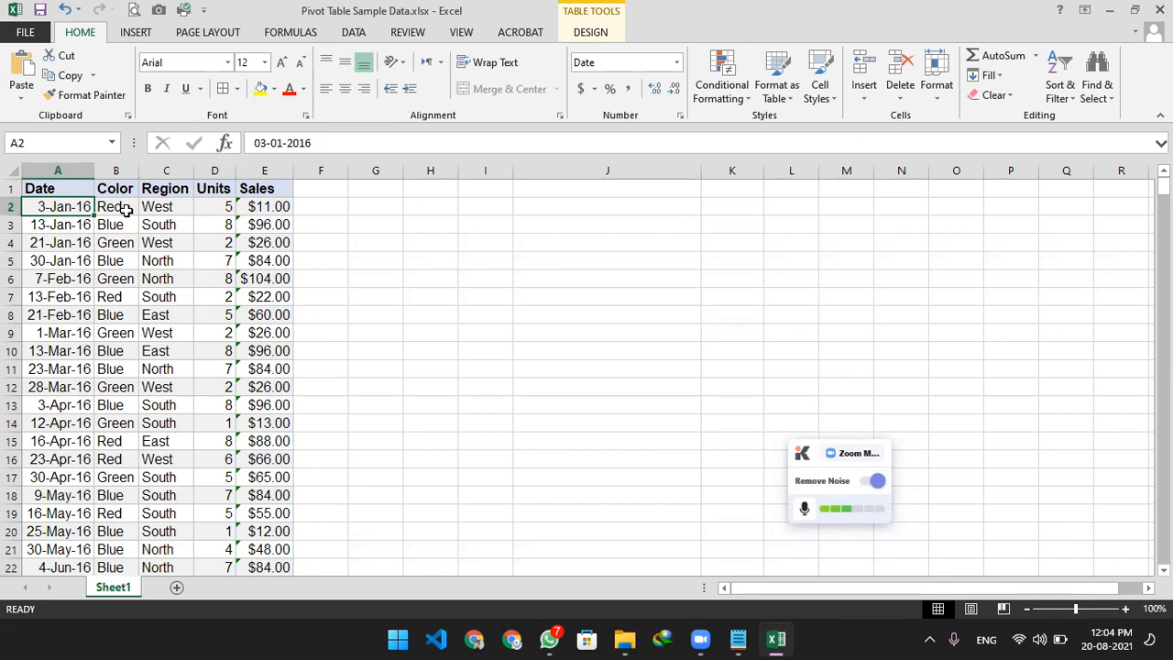
pyautogui.moveTo(110, 207); pyautogui.dragTo(116, 458)
pyautogui.moveTo(171, 207); pyautogui.dragTo(142, 440)
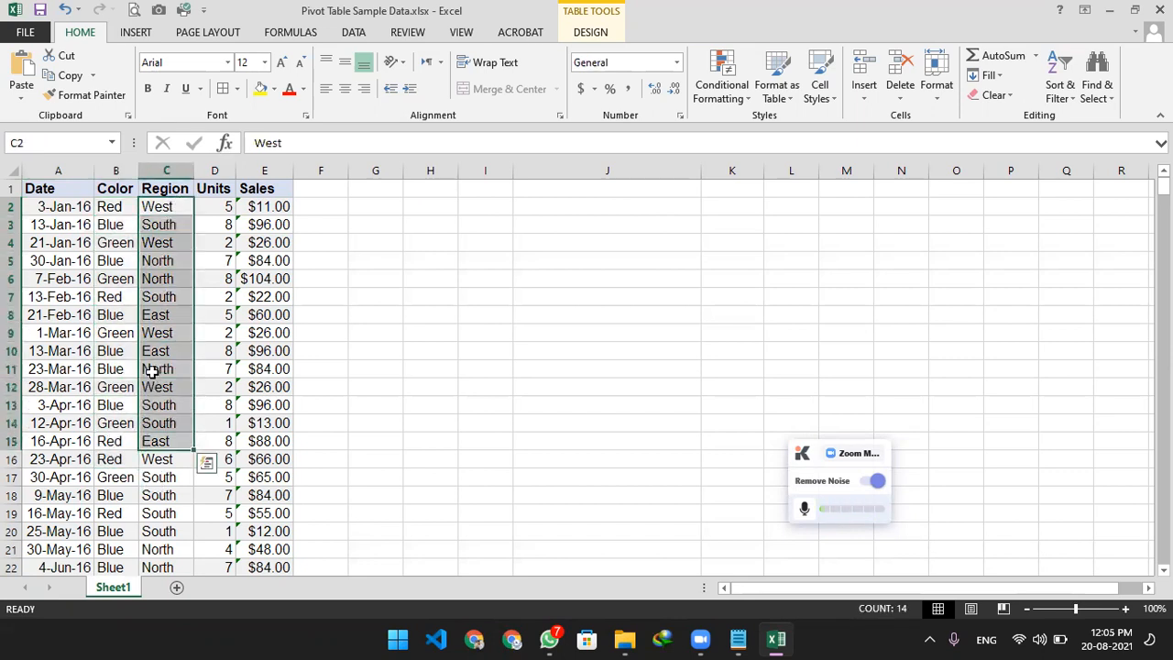
pyautogui.click(106, 210)
pyautogui.click(152, 211)
pyautogui.click(112, 209)
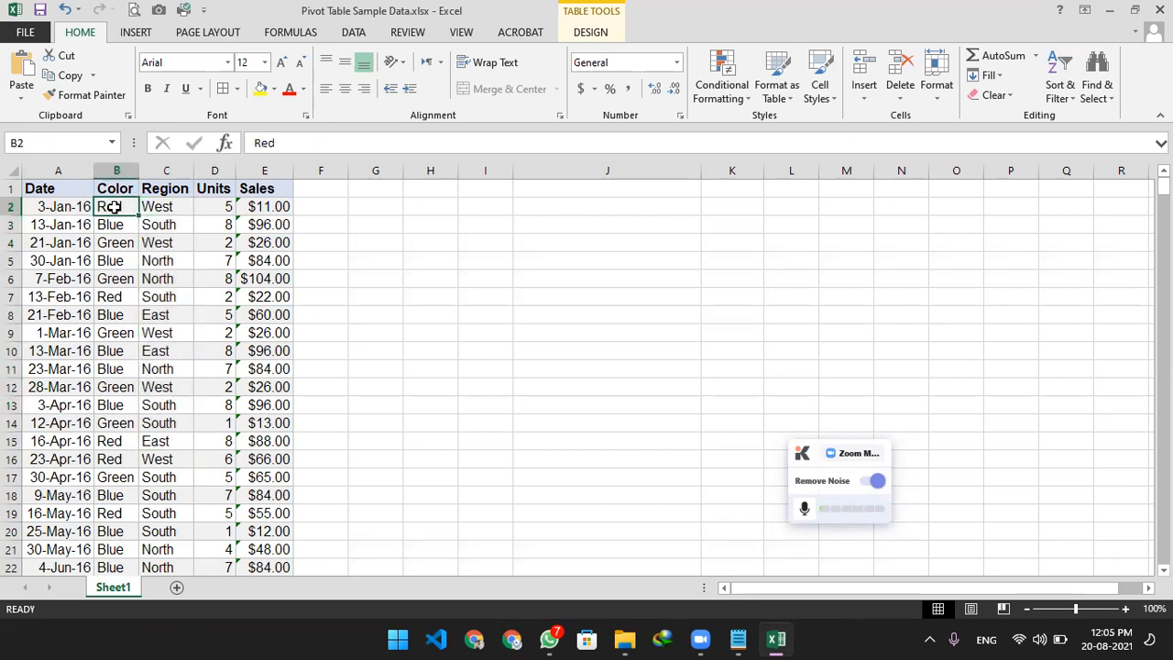
# Examine the first record's Color, Region, Units and Sales entries as possible fields for summarising the table
pyautogui.click(158, 232)
pyautogui.click(114, 205)
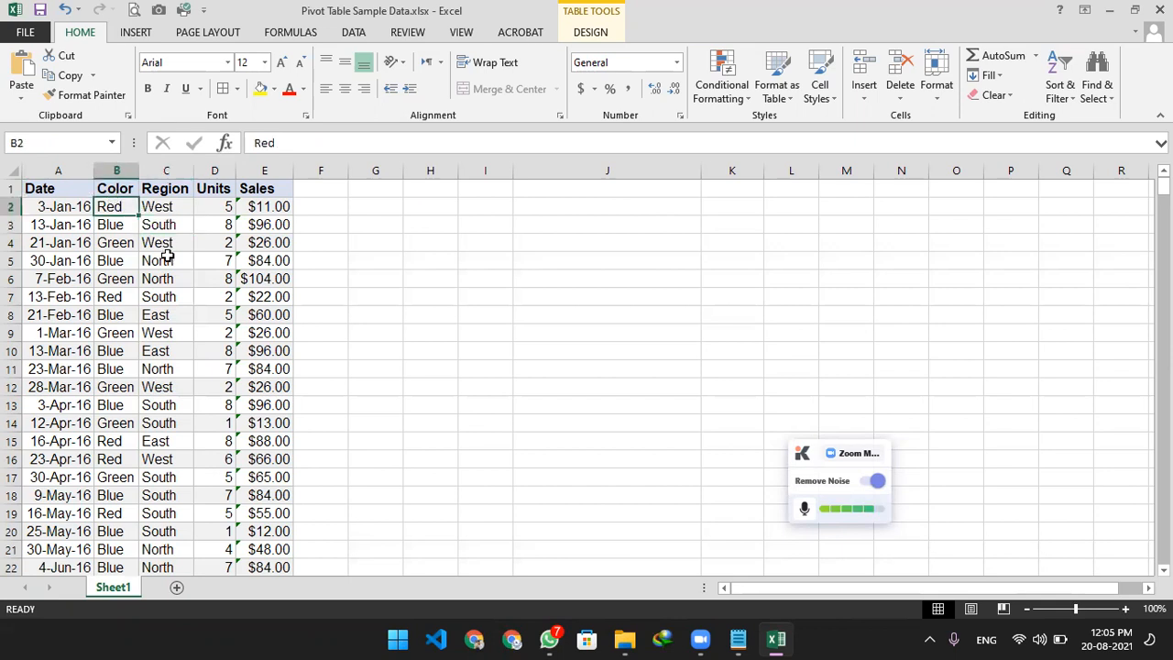
pyautogui.click(167, 258)
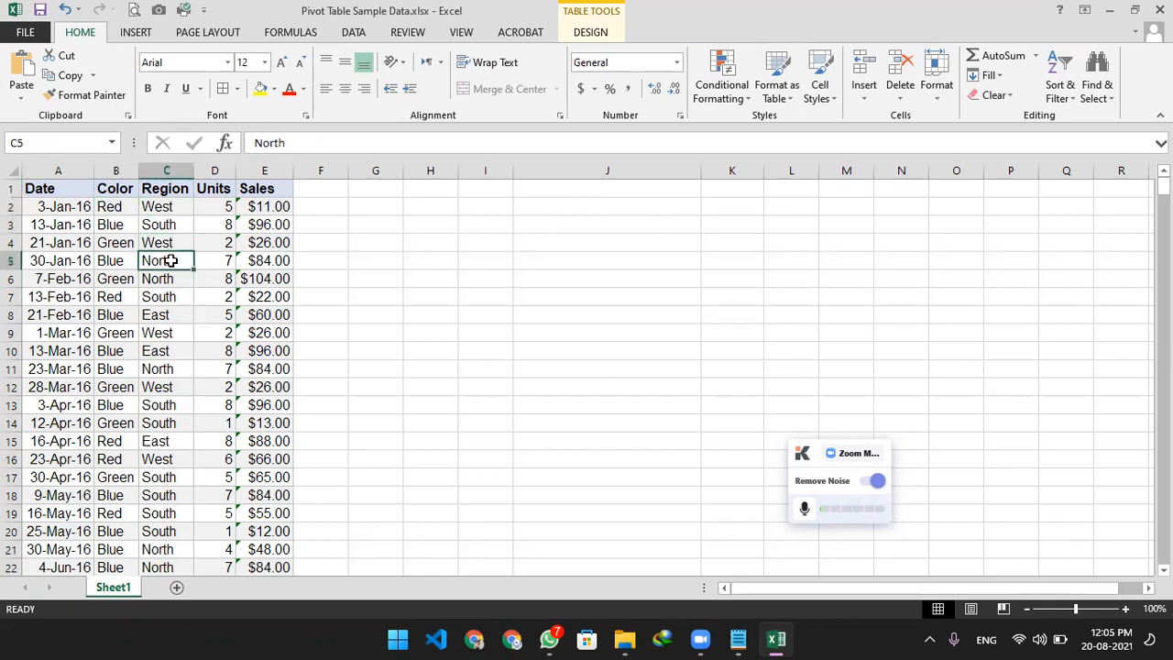
pyautogui.click(121, 206)
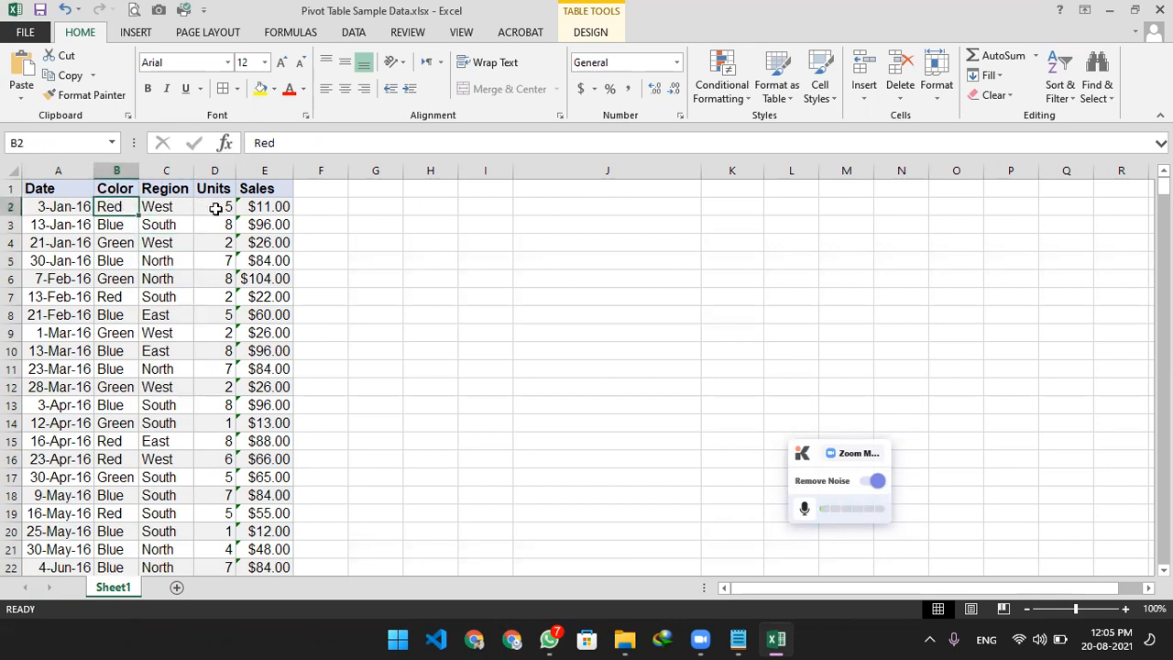
pyautogui.click(219, 207)
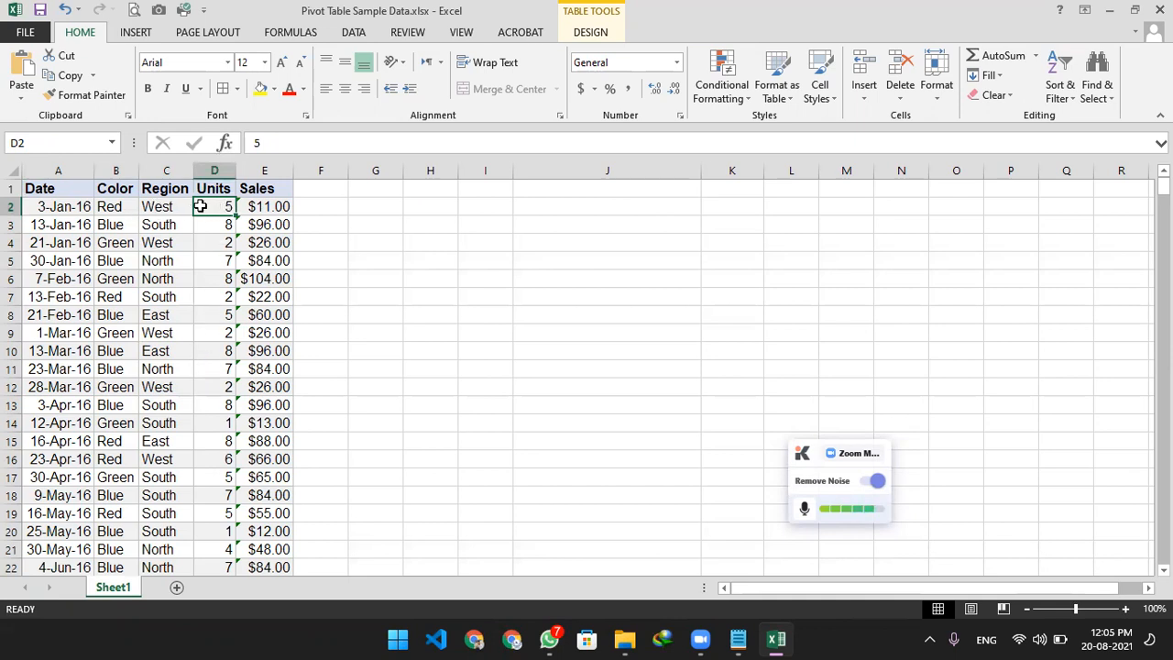
pyautogui.click(107, 207)
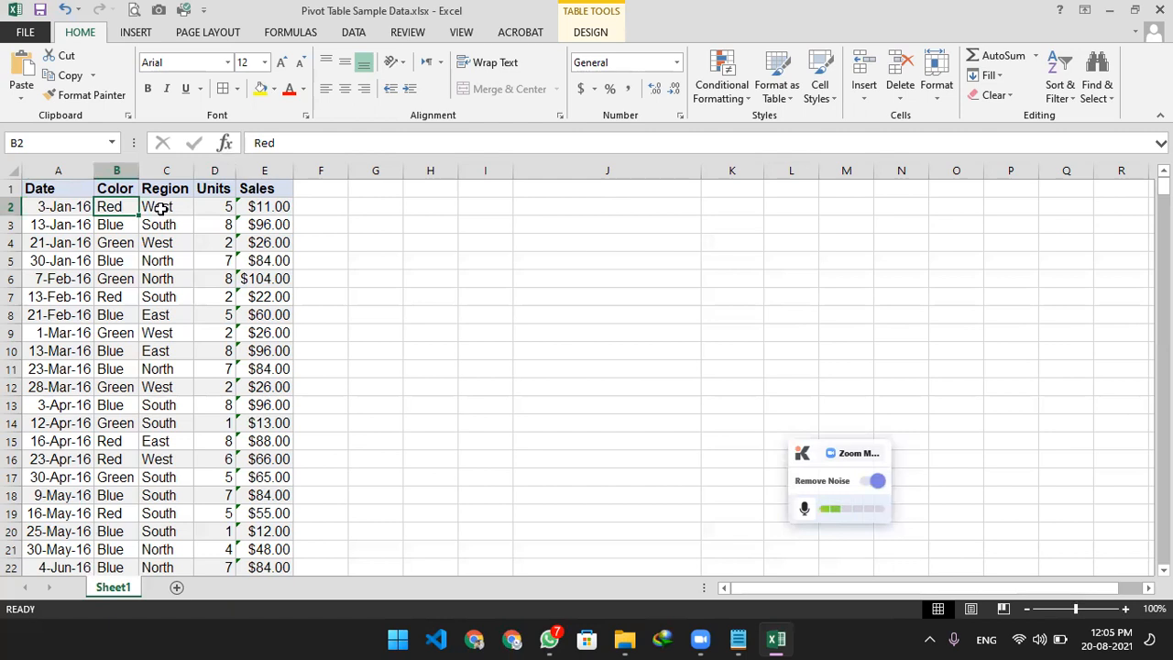
pyautogui.click(162, 207)
pyautogui.click(264, 207)
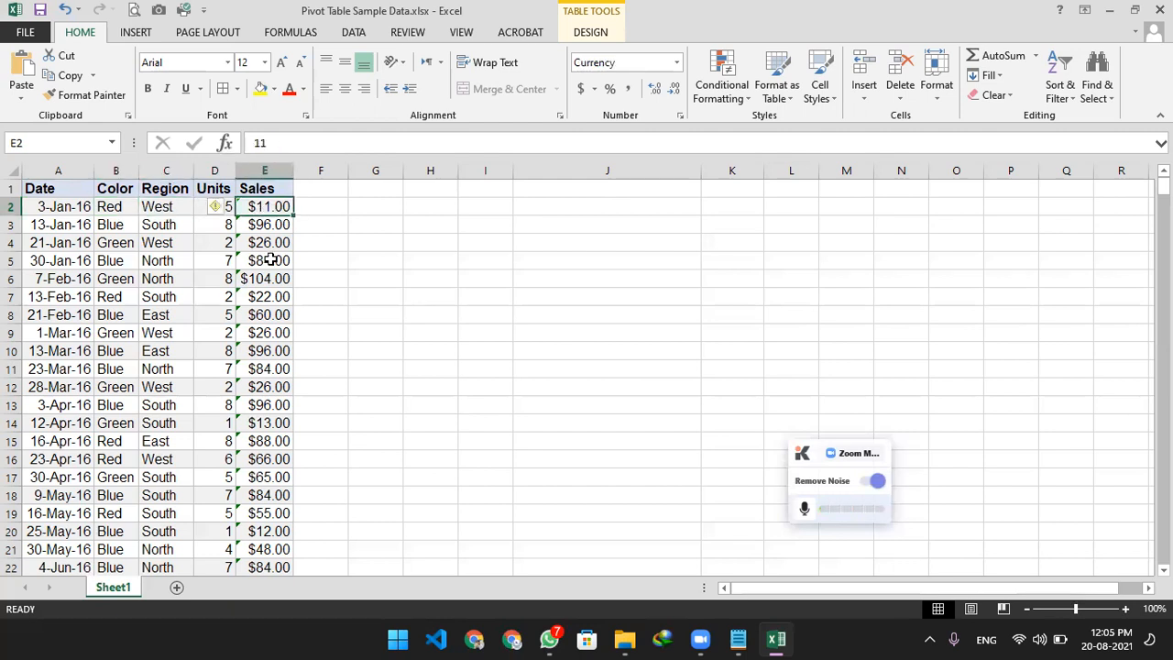
pyautogui.click(110, 206)
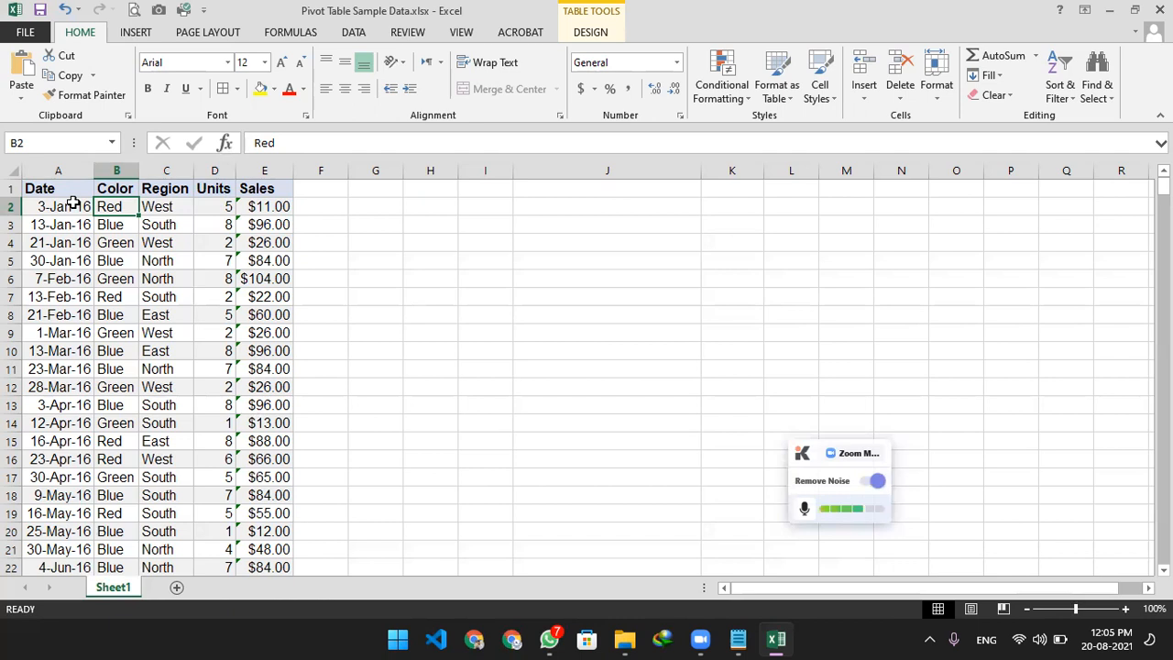
# Select all records of the sales table as the source for a pivot table
pyautogui.click(32, 225)
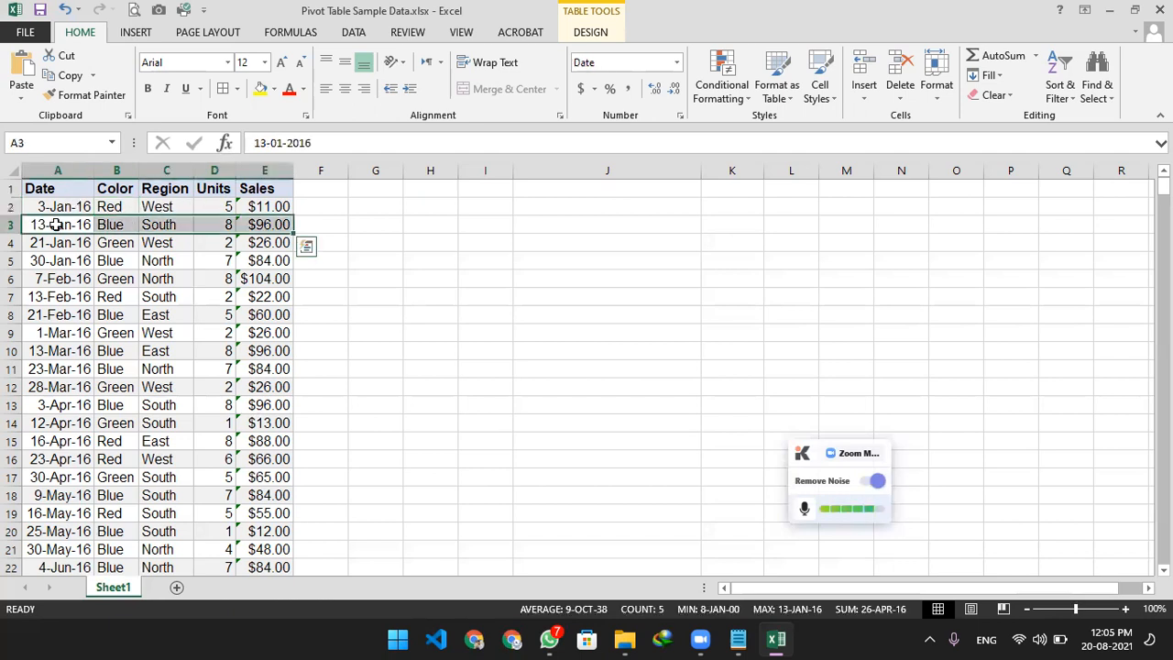
pyautogui.hotkey('ctrl', 'a')
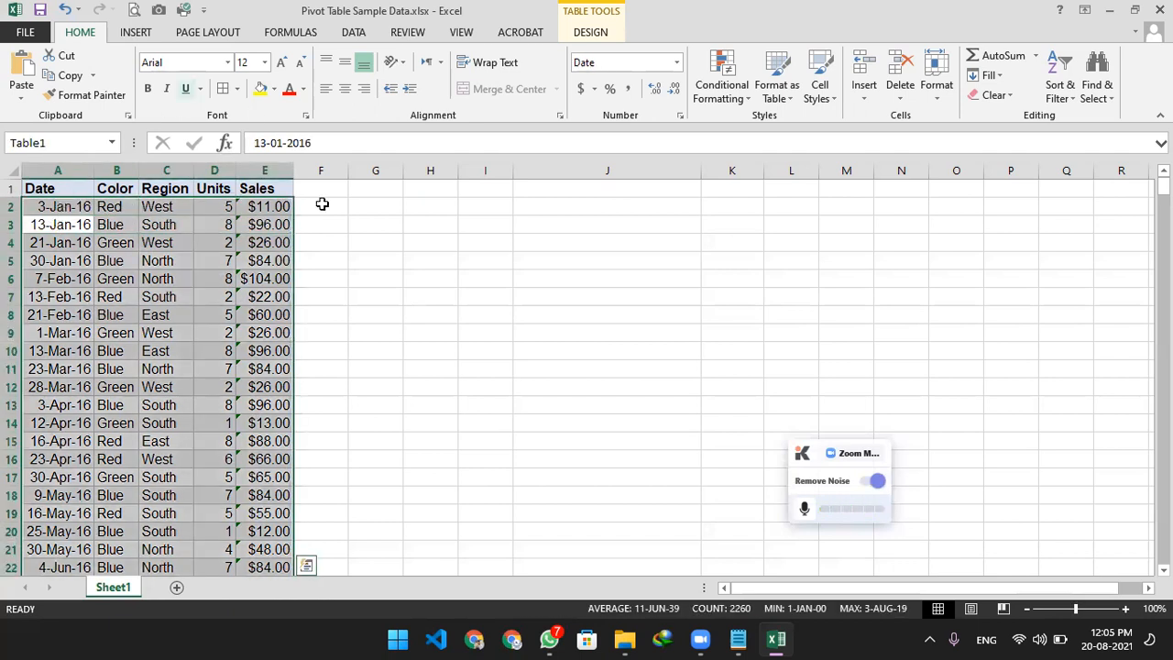
pyautogui.click(142, 34)
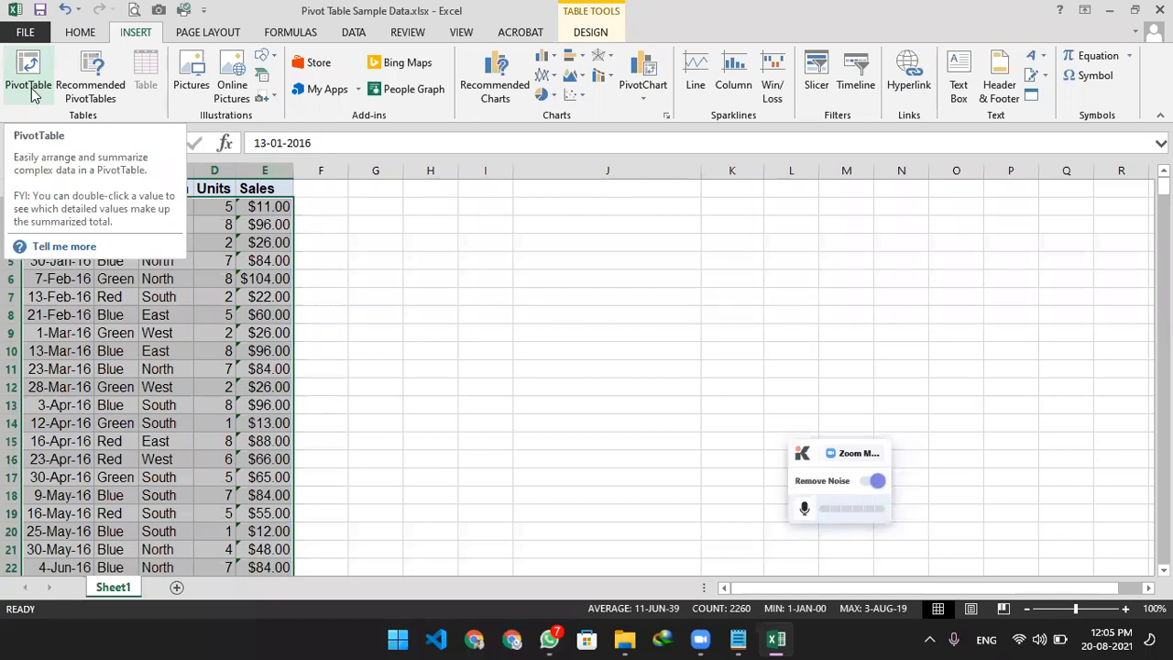
pyautogui.click(31, 87)
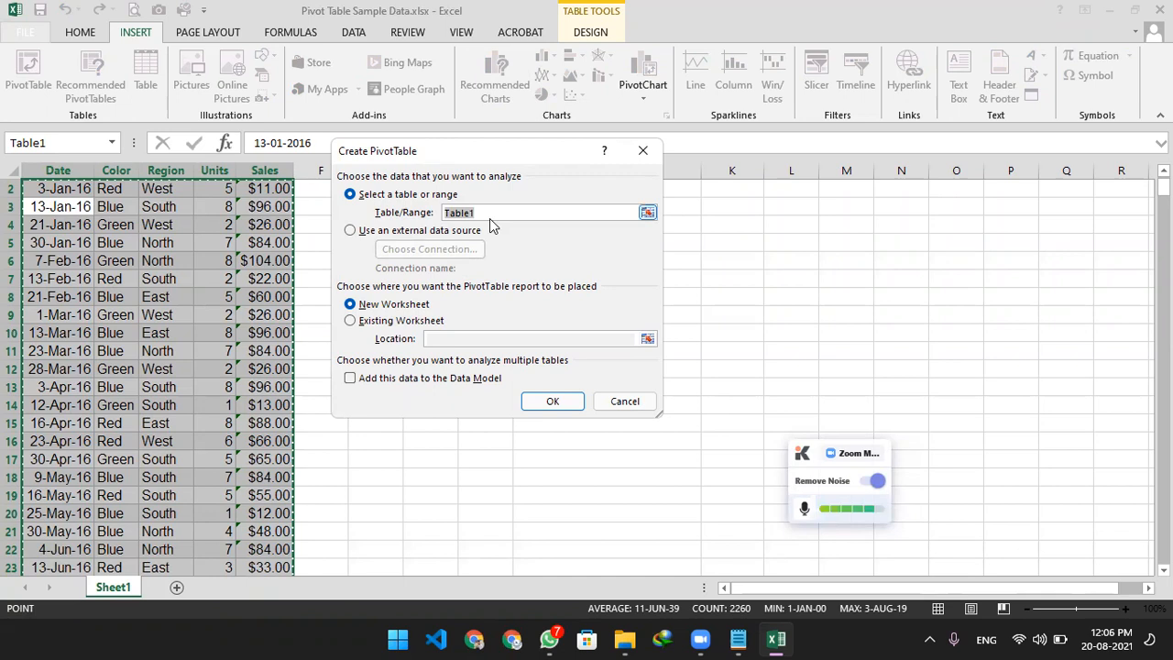
pyautogui.write('P')
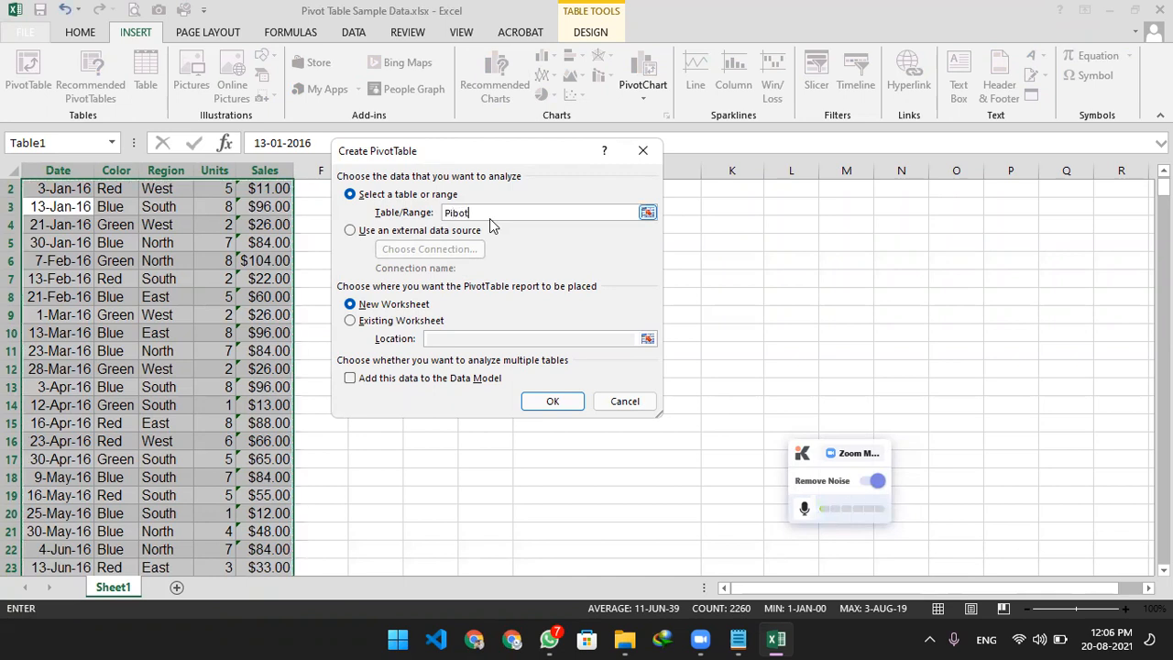
pyautogui.write('ivot Table')
pyautogui.click(552, 400)
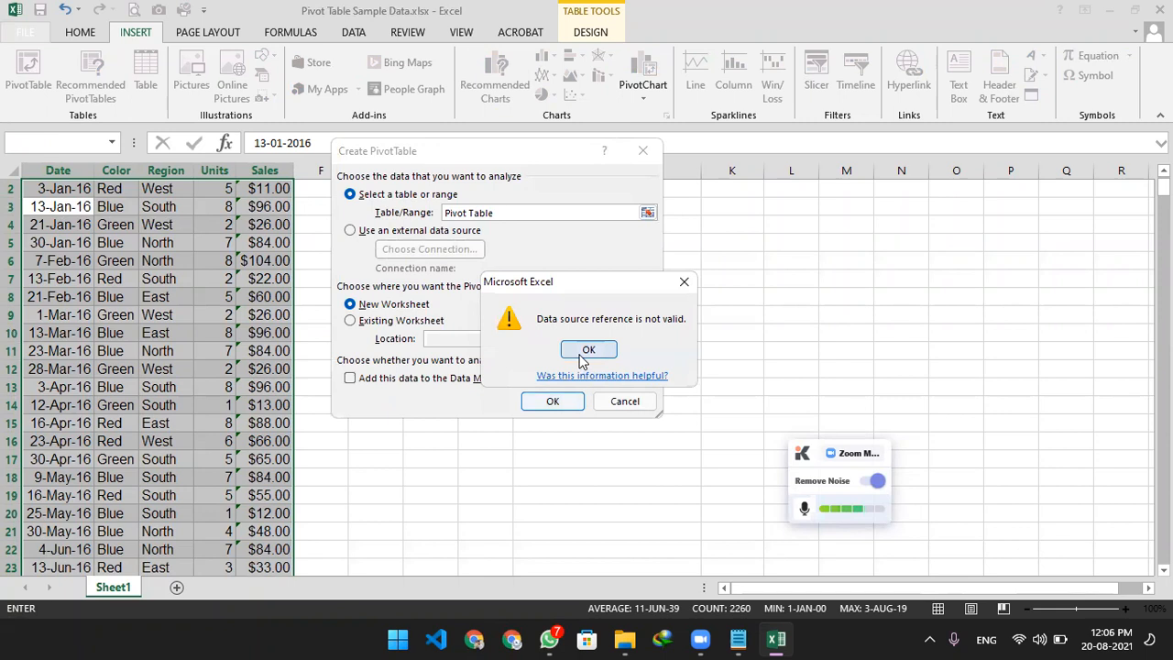
pyautogui.click(581, 353)
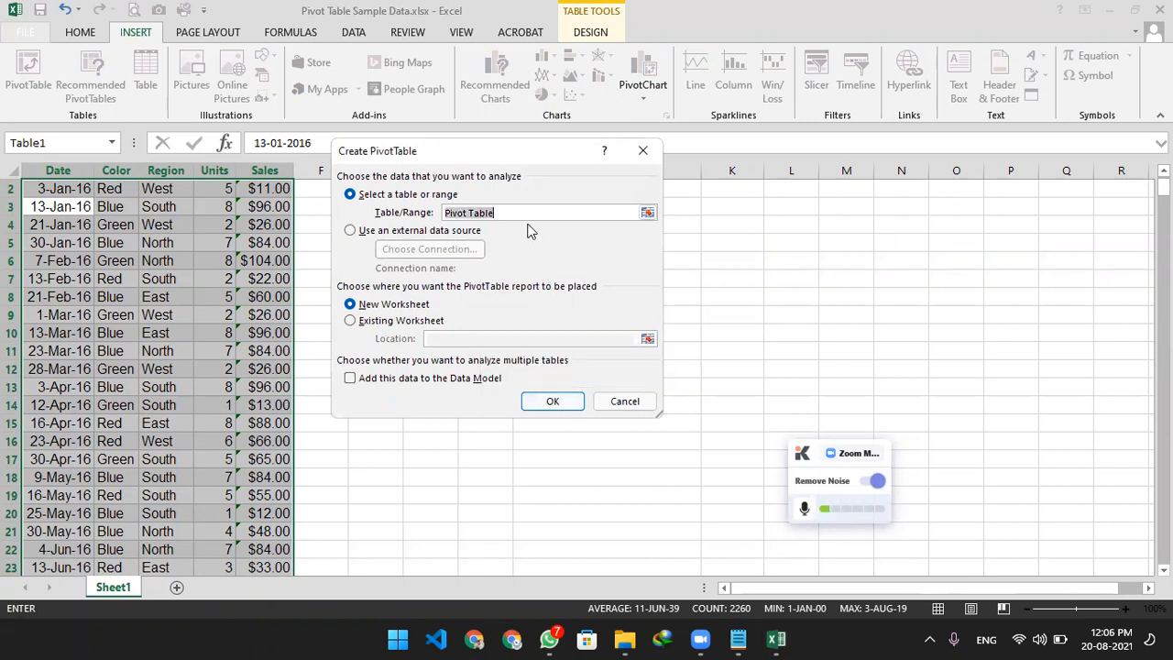
pyautogui.write('PivotTable')
pyautogui.press('Return')
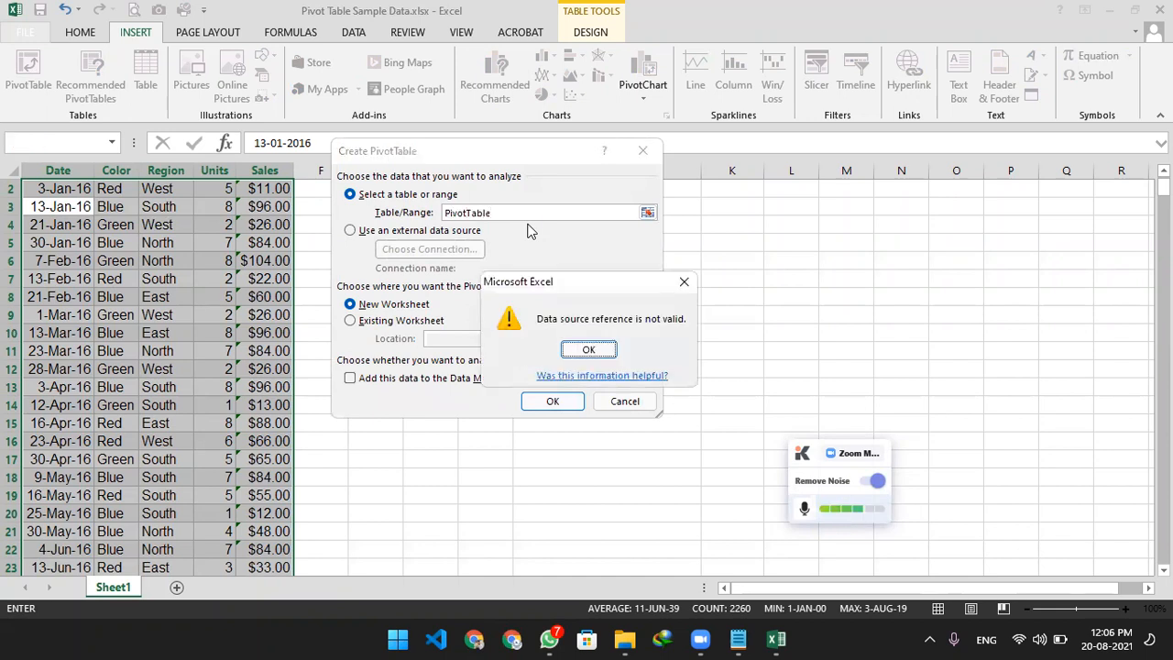
pyautogui.click(580, 355)
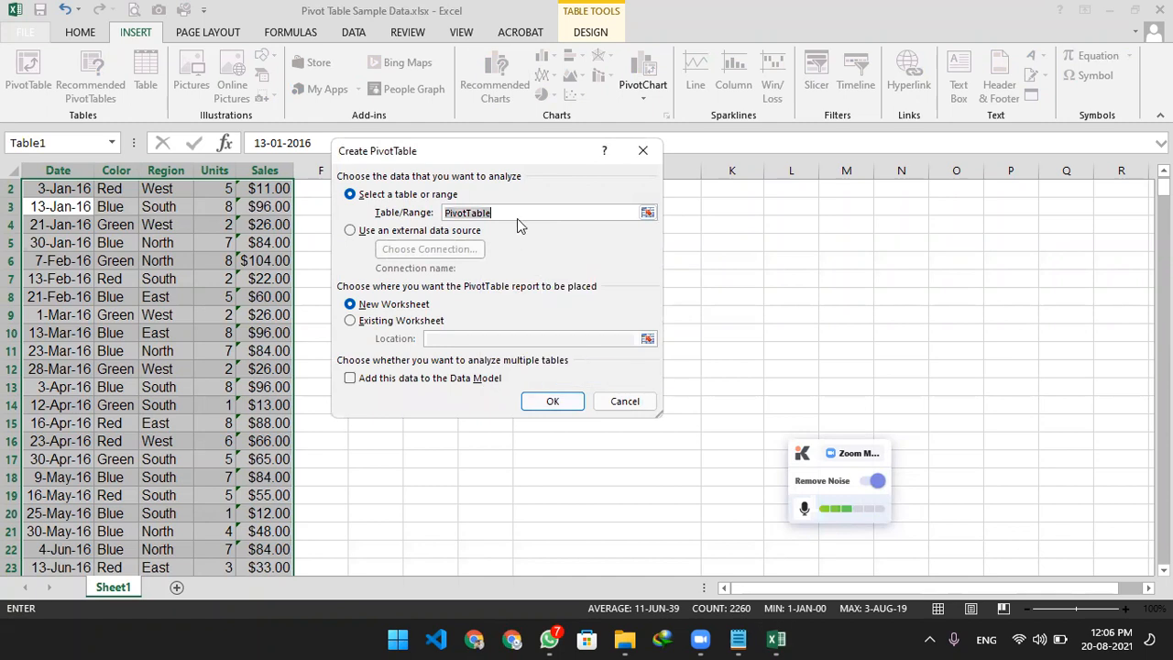
pyautogui.click(647, 213)
pyautogui.click(642, 150)
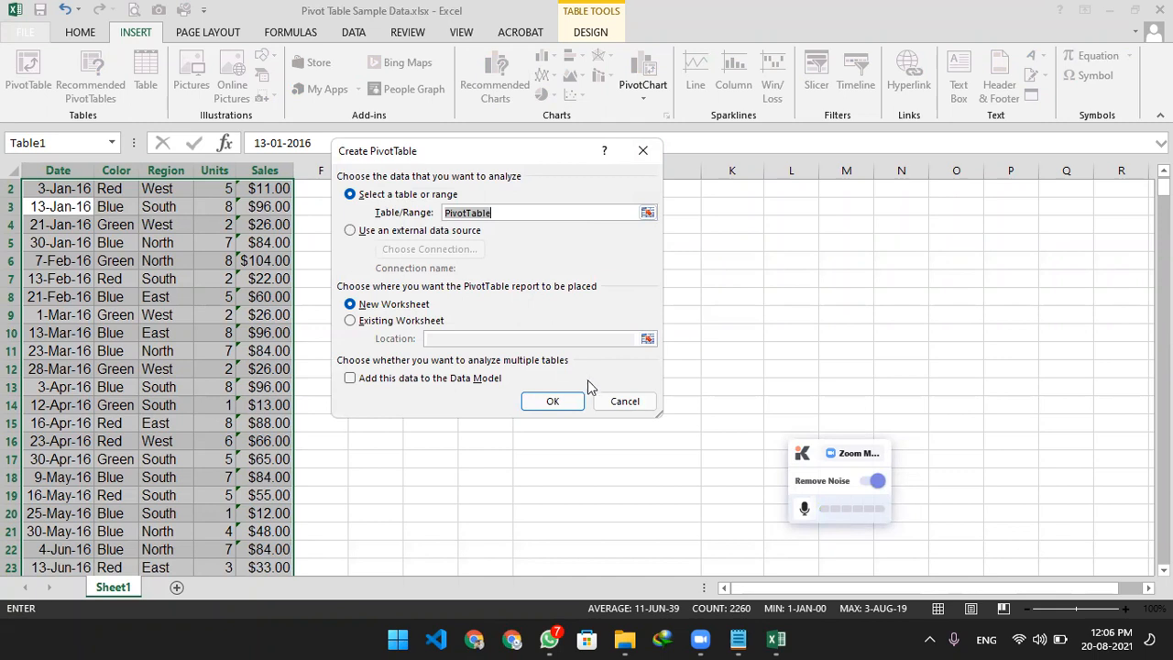
pyautogui.click(622, 400)
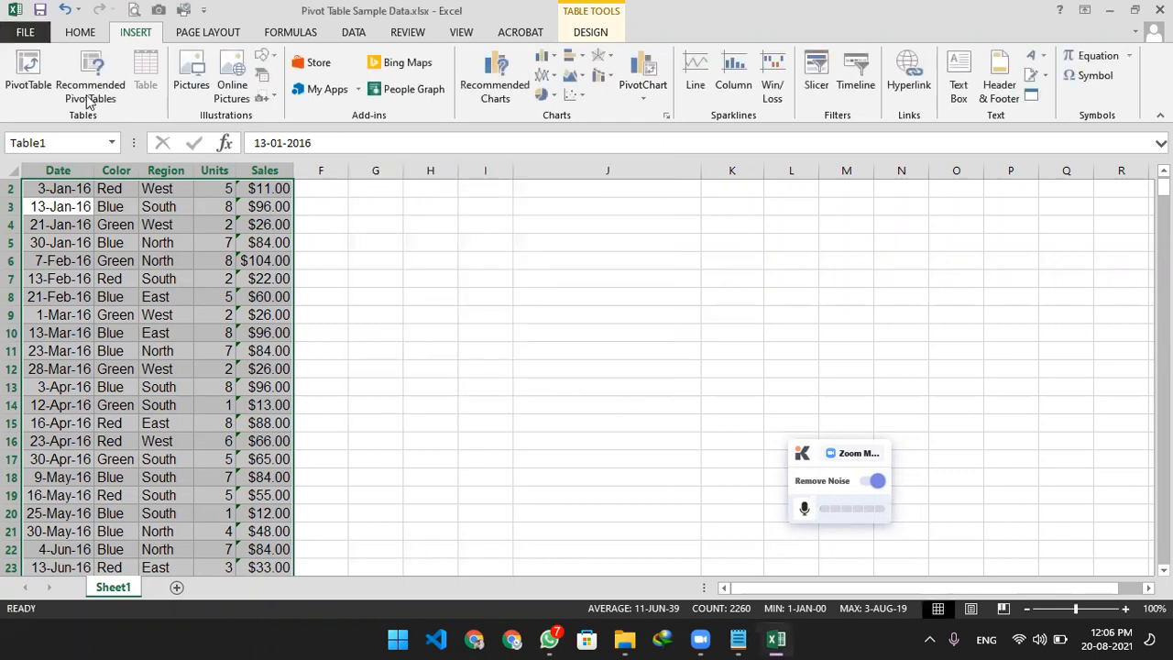
# Create a pivot table from Table1 on a new worksheet
pyautogui.click(42, 74)
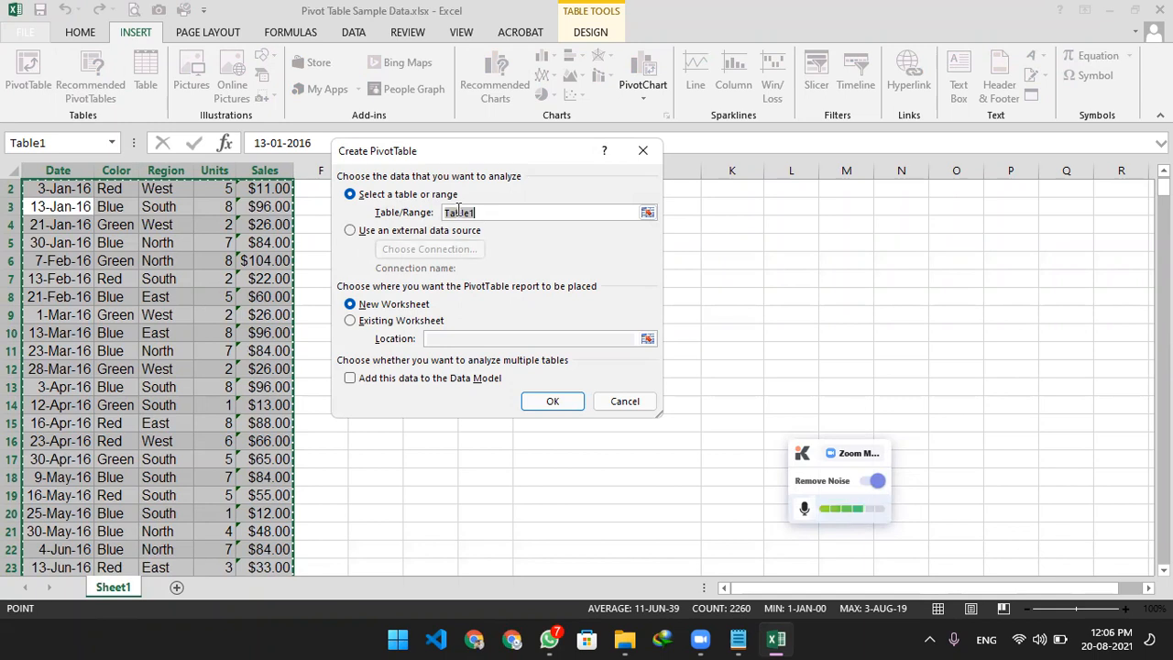
pyautogui.click(548, 408)
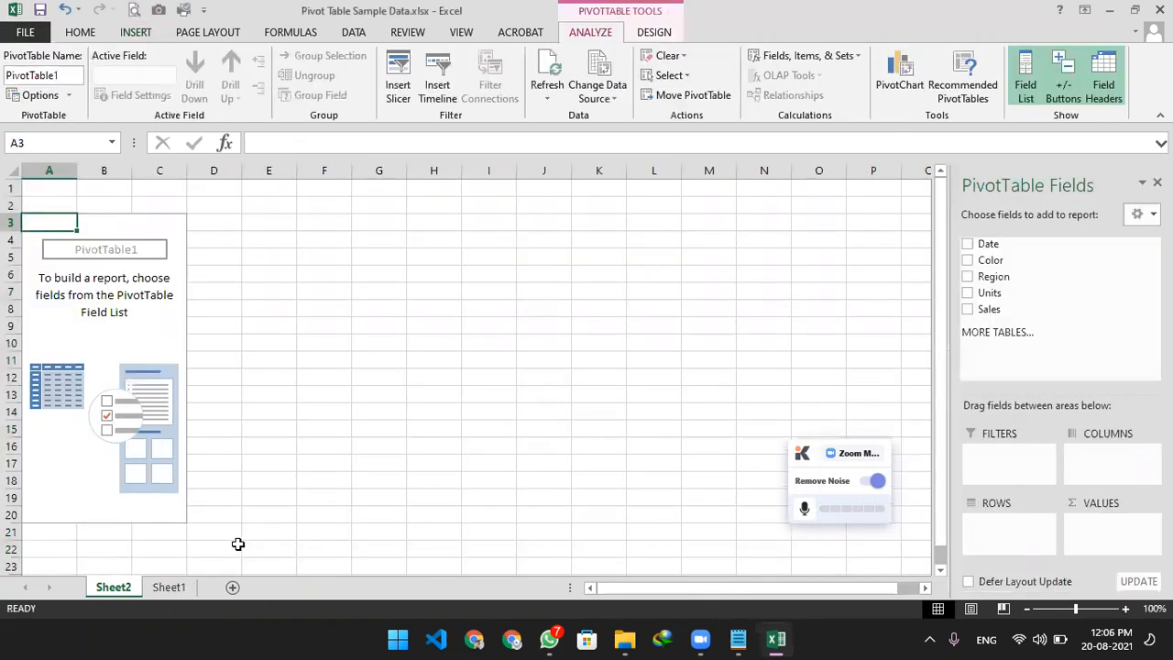
# Rename the source worksheet Sheet1 as Data
pyautogui.click(158, 587)
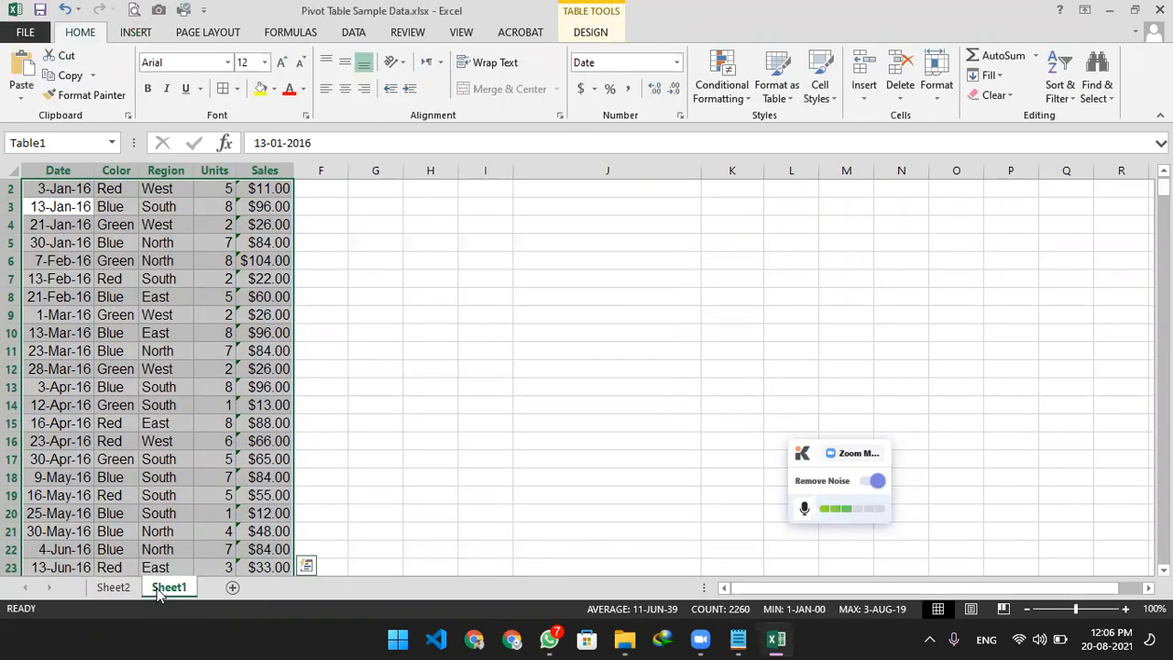
pyautogui.write('Data')
pyautogui.press('Return')
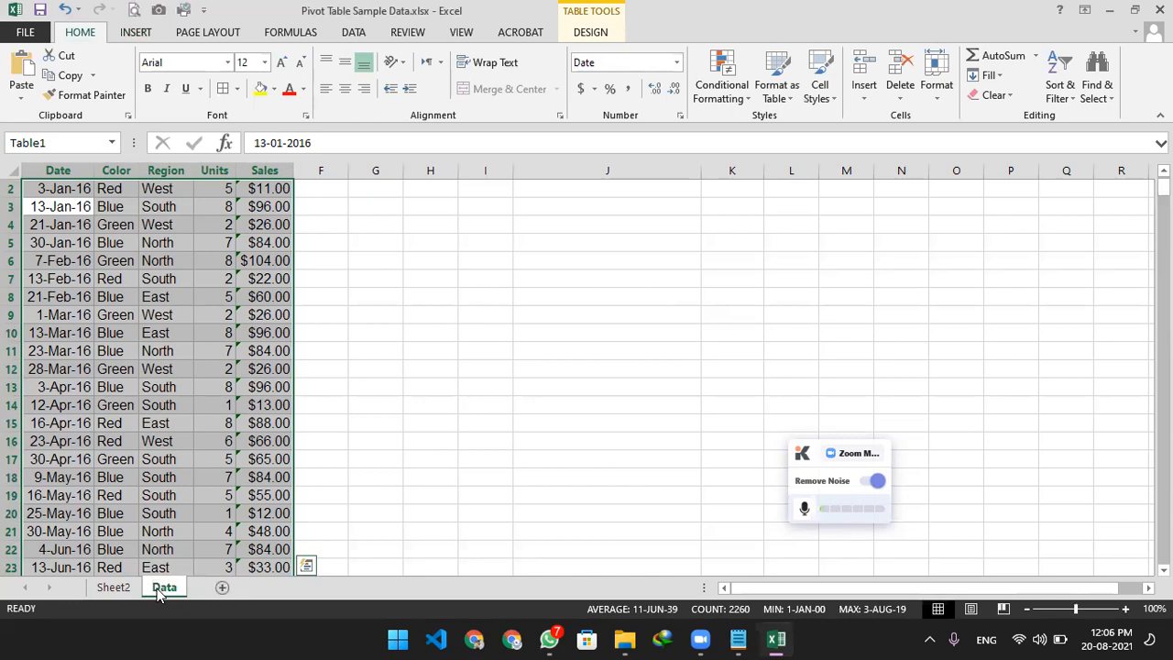
# Rename the new worksheet Sheet2, which holds the empty pivot table, as PivotTable
pyautogui.doubleClick(127, 587)
pyautogui.write('Pi')
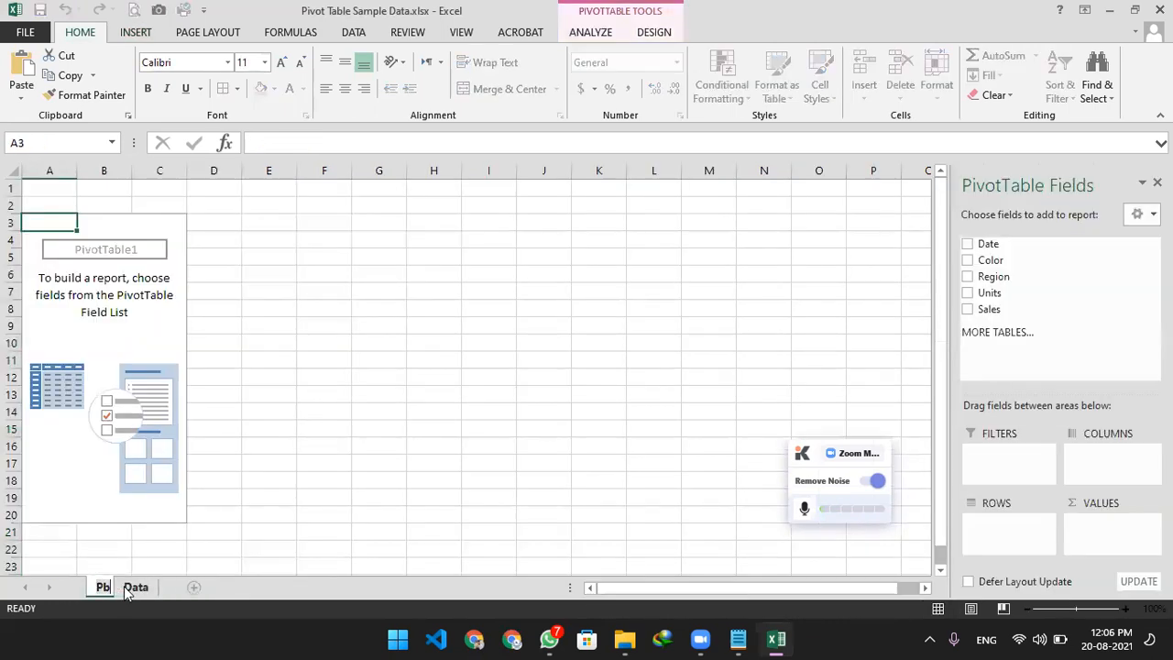
pyautogui.write('bot Tab')
pyautogui.press('BackSpace')
pyautogui.press('BackSpace')
pyautogui.press('BackSpace')
pyautogui.press('BackSpace')
pyautogui.press('BackSpace')
pyautogui.press('BackSpace')
pyautogui.press('BackSpace')
pyautogui.write('v')
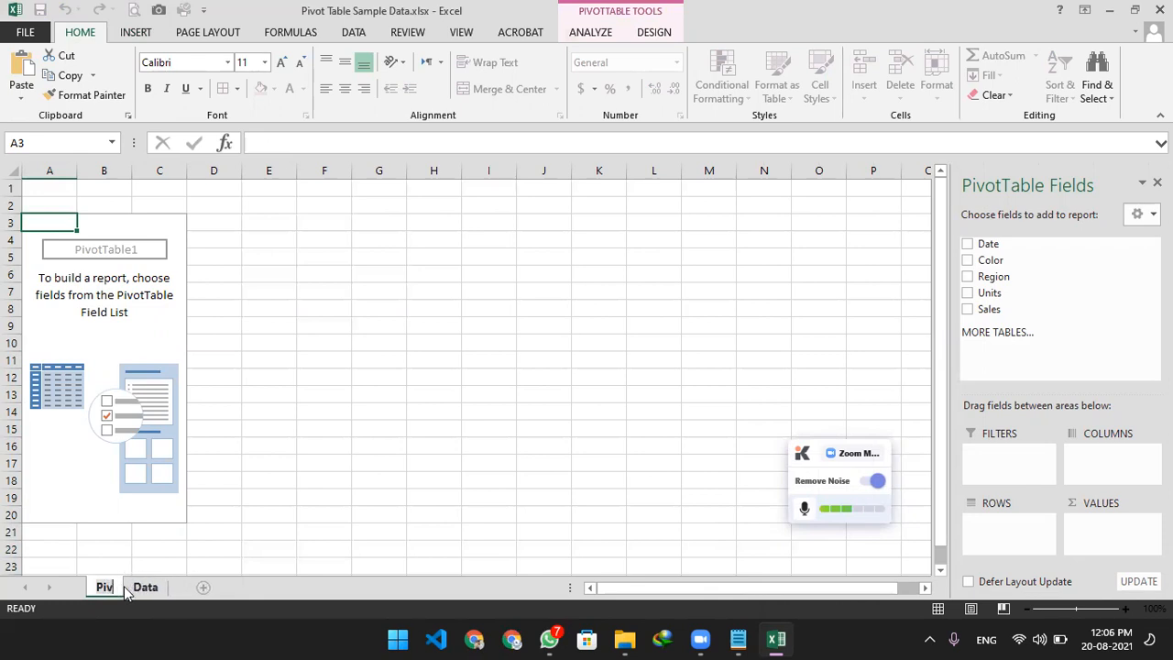
pyautogui.write('otTable')
pyautogui.press('Return')
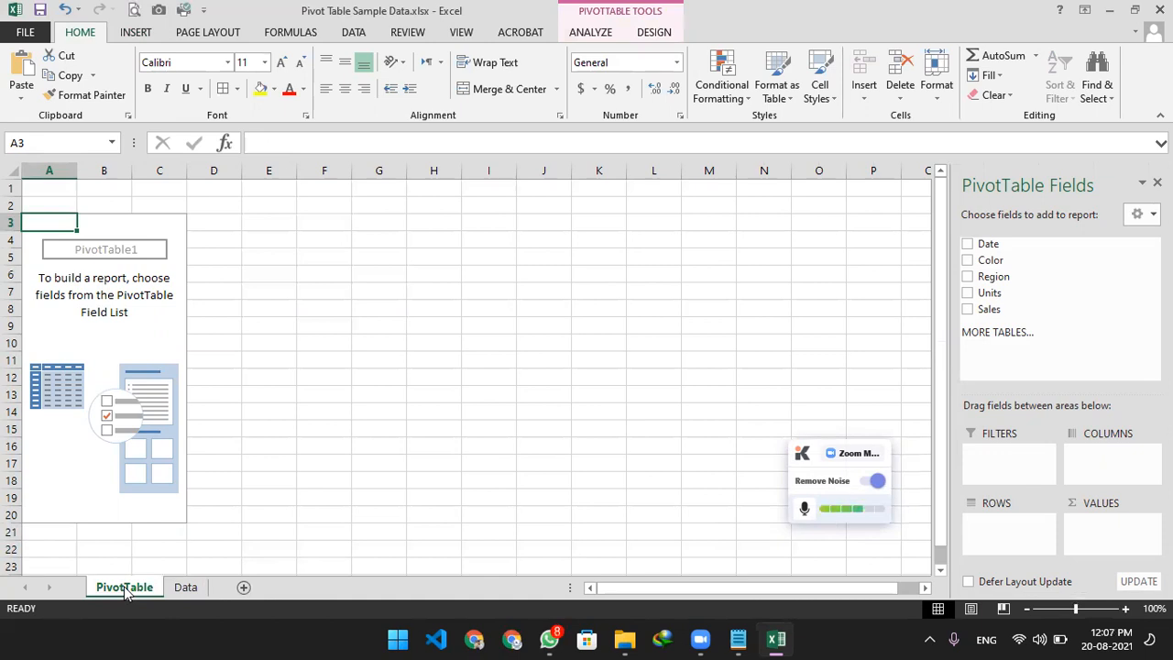
pyautogui.click(185, 587)
pyautogui.click(135, 33)
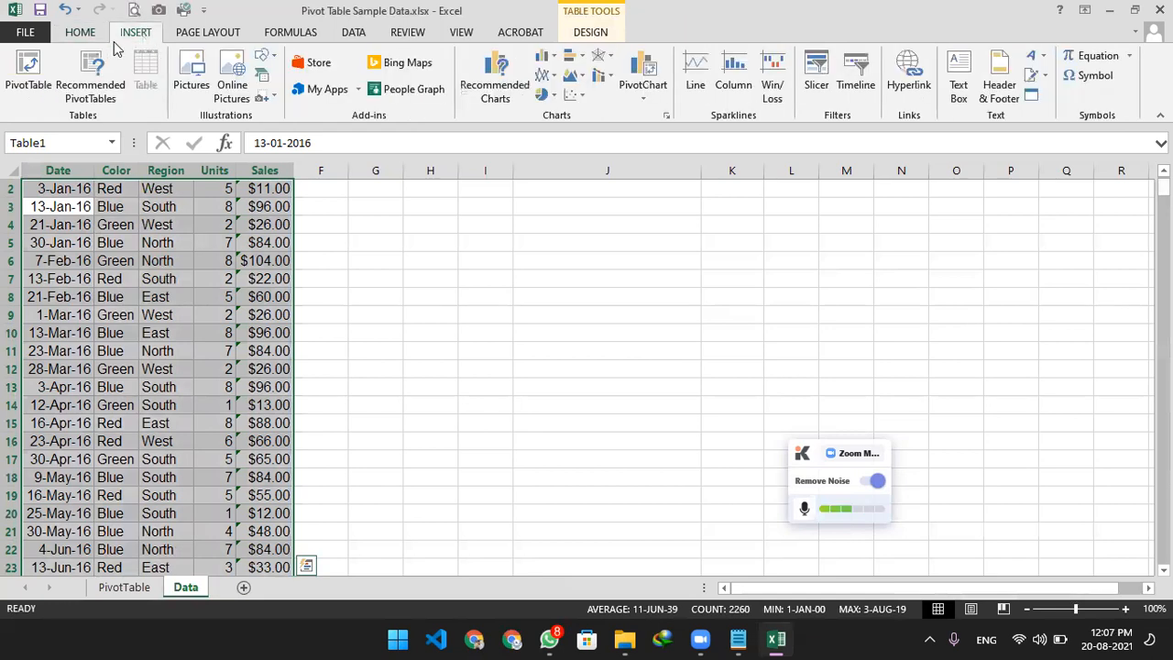
# On the PivotTable sheet, add Color as the row field and Units as the summed value field
pyautogui.click(125, 587)
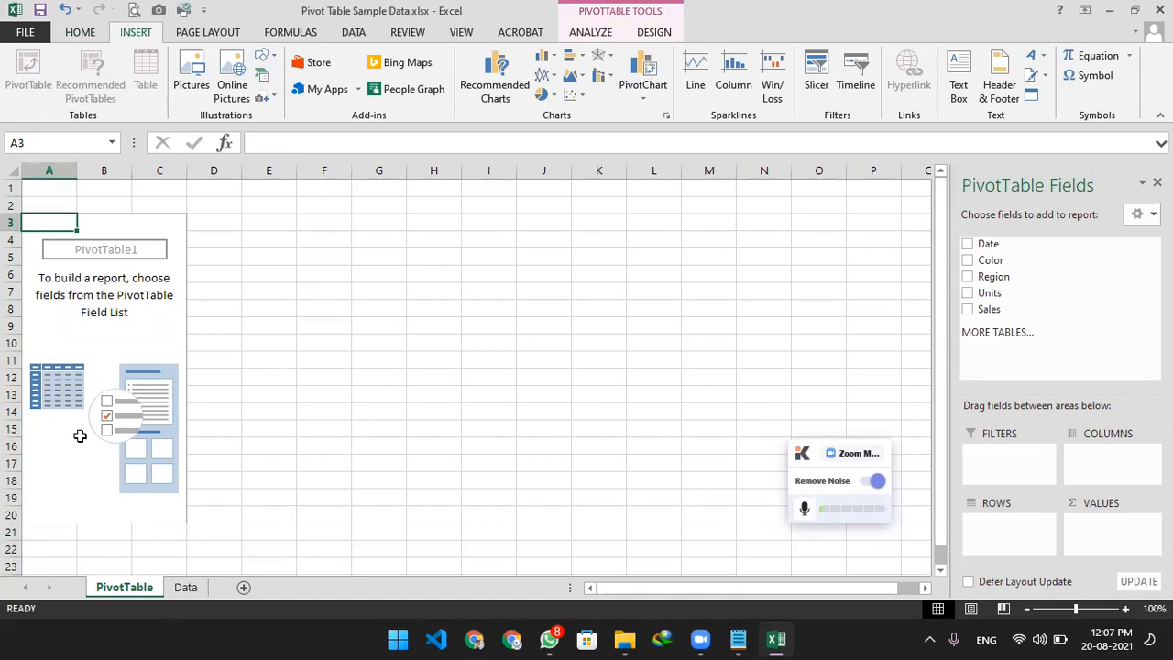
pyautogui.click(968, 261)
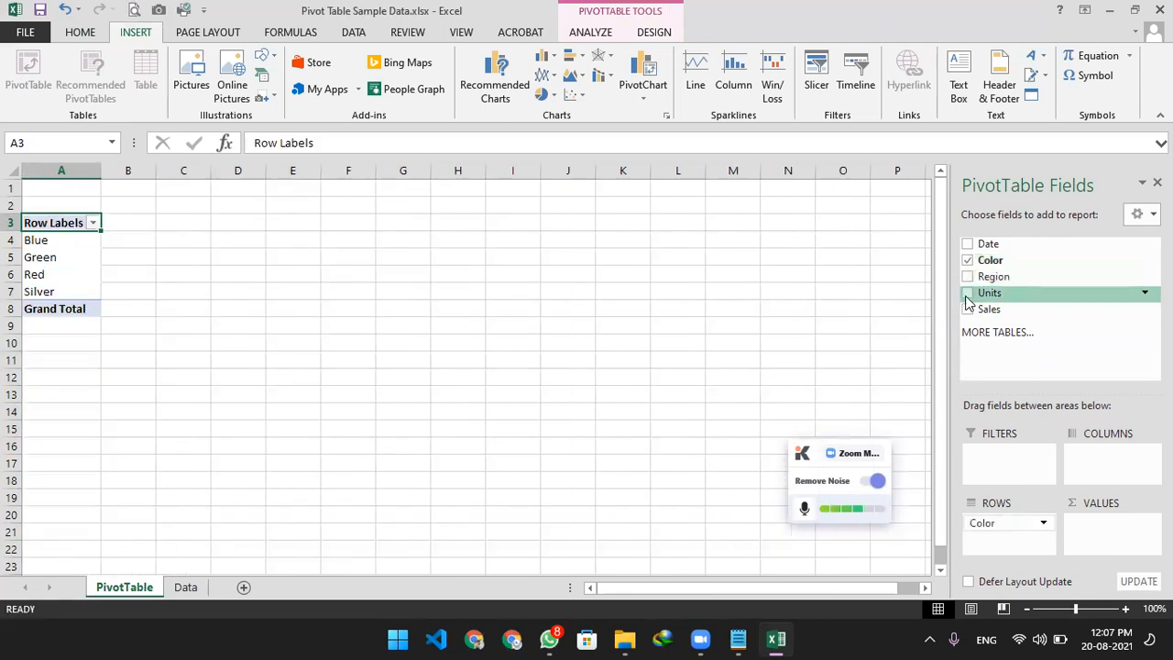
pyautogui.click(968, 293)
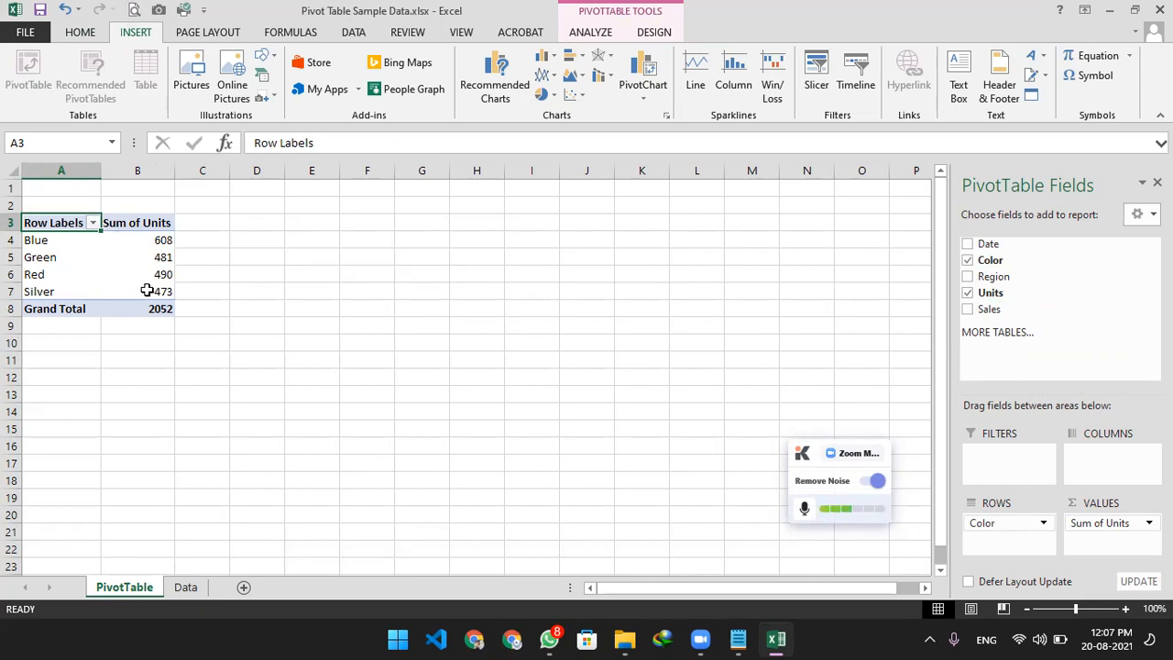
# Filter the pivot table's row labels to show only Blue
pyautogui.moveTo(138, 287)
pyautogui.click(92, 223)
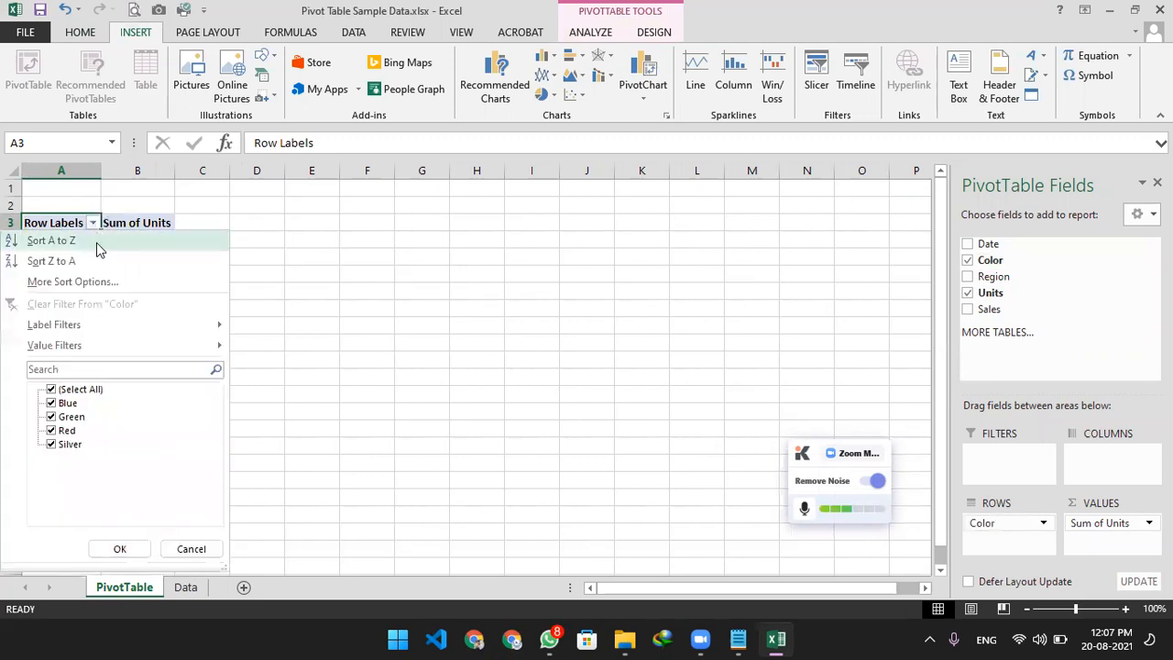
pyautogui.click(53, 390)
pyautogui.click(52, 407)
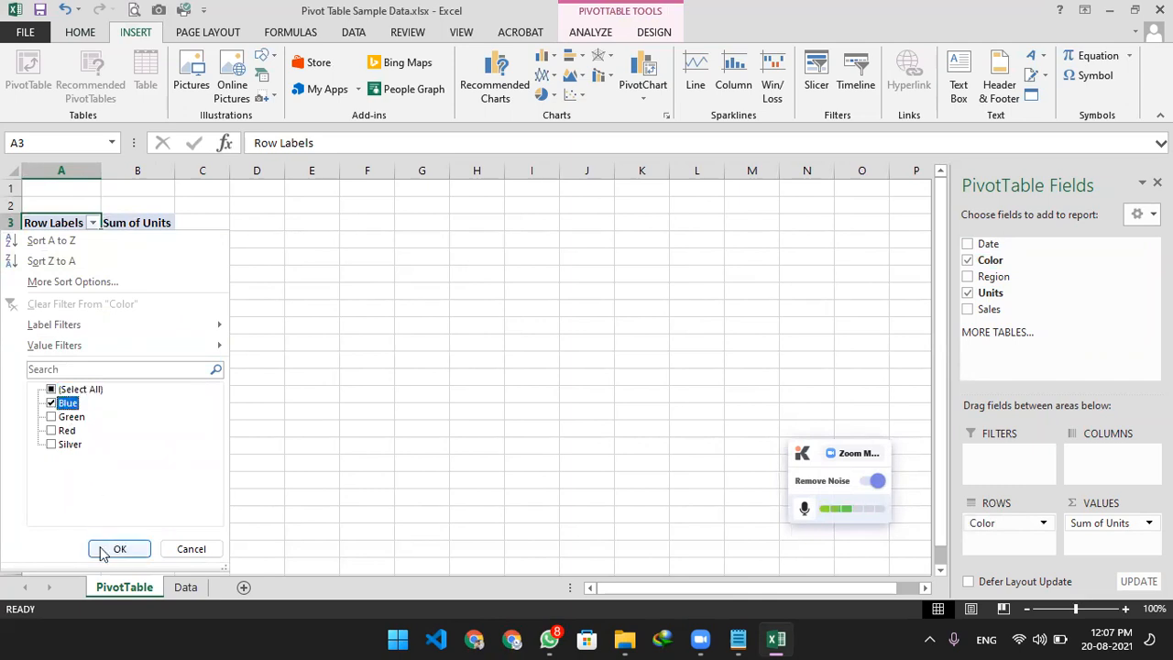
pyautogui.click(119, 549)
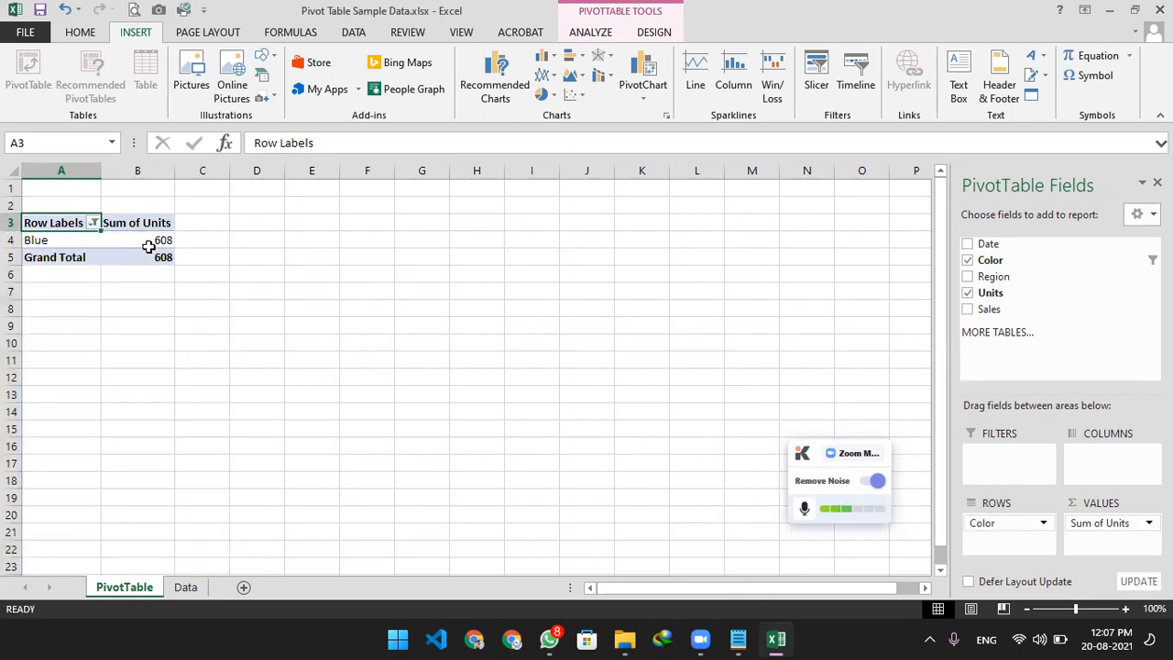
# Include Green alongside Blue in the pivot table's row label filter
pyautogui.click(94, 223)
pyautogui.click(52, 416)
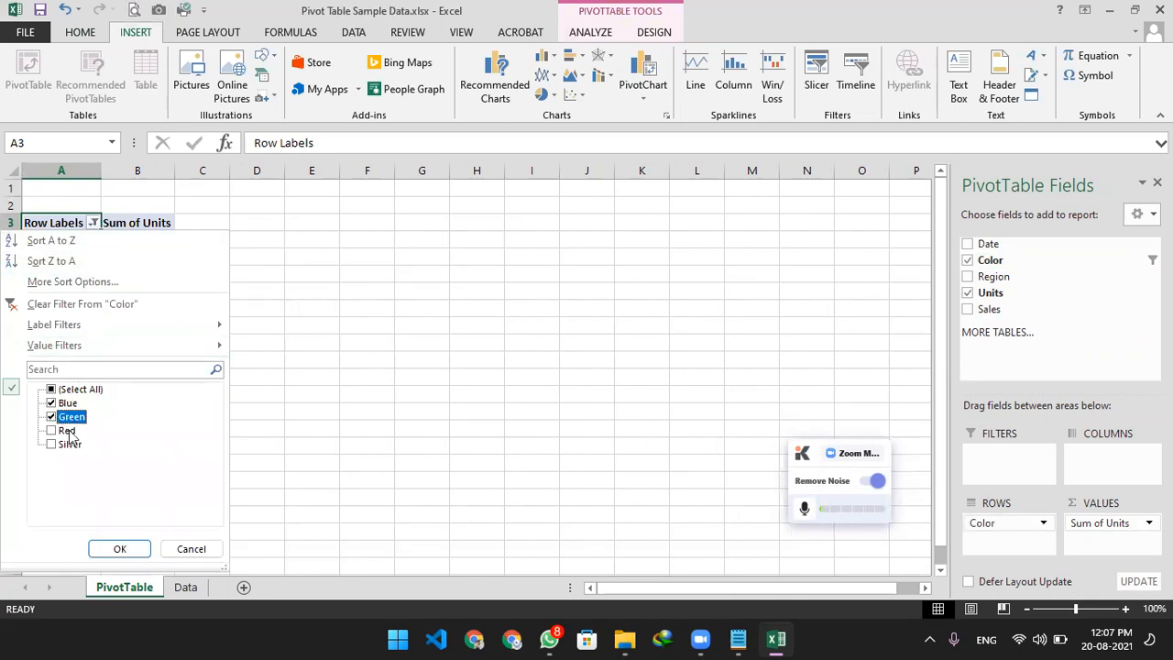
pyautogui.click(119, 548)
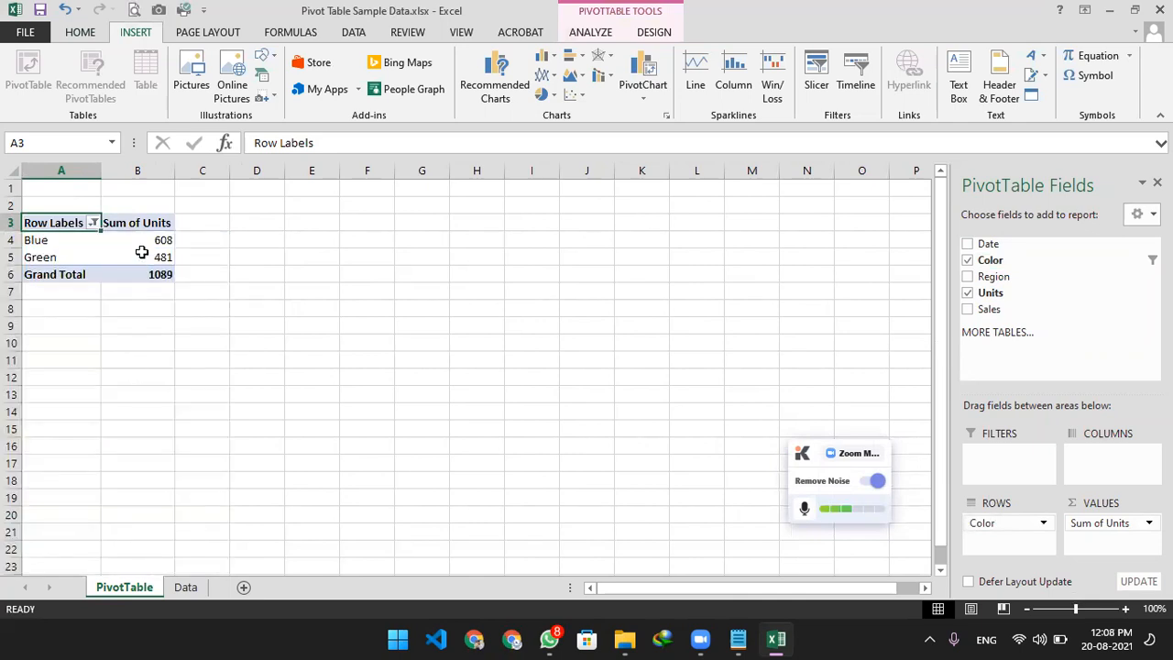
# Include Red and Silver in the pivot table's row label filter so that all colors are selected
pyautogui.click(93, 222)
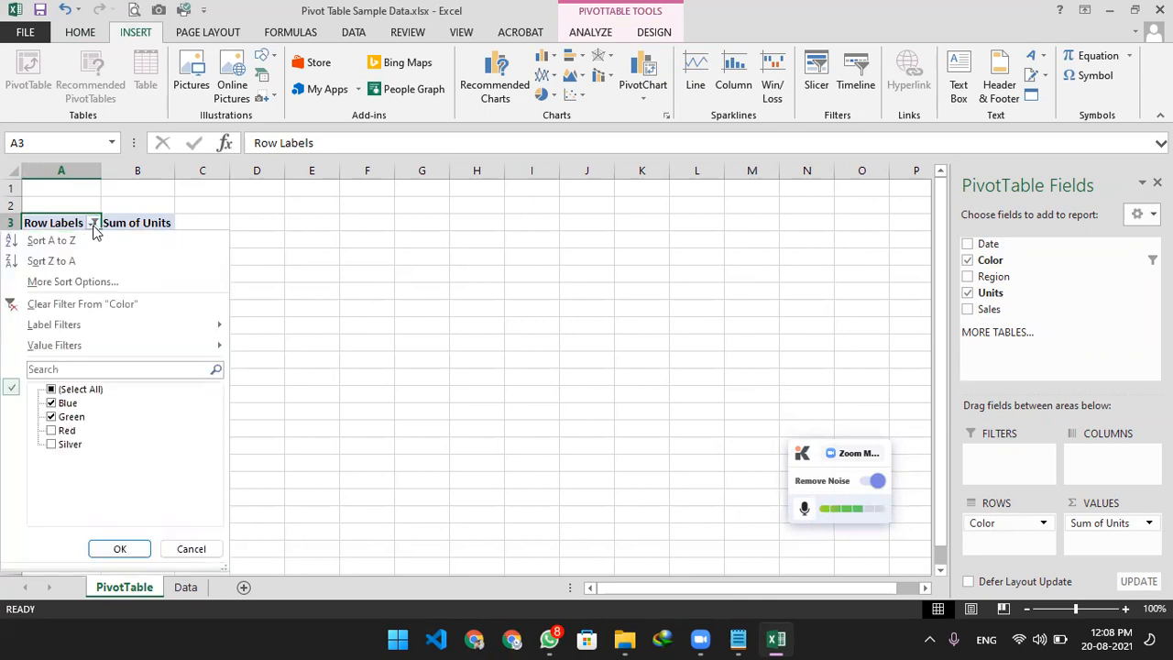
pyautogui.click(52, 430)
pyautogui.click(52, 444)
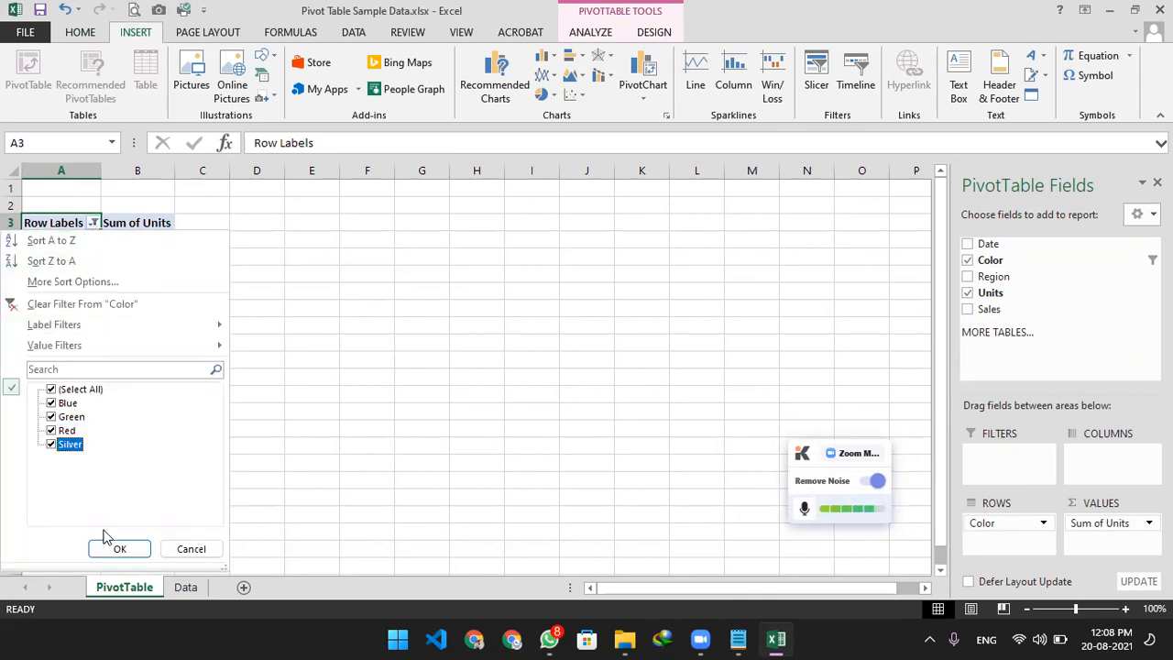
pyautogui.click(111, 546)
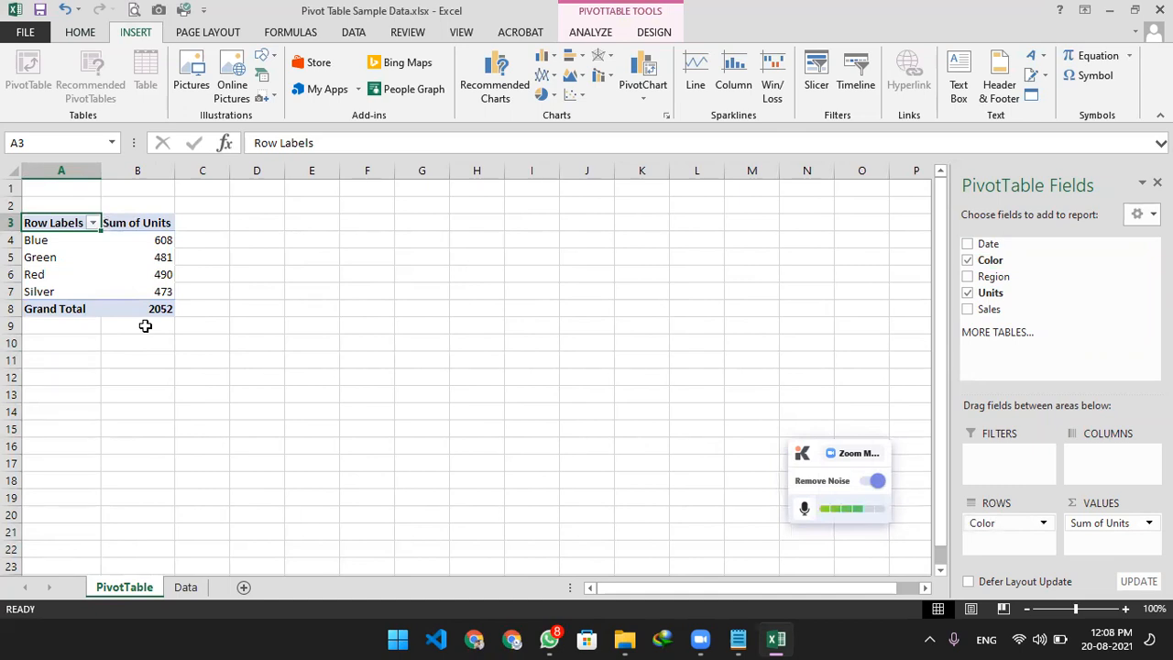
# Add Region to the pivot table as a second row field beneath Color
pyautogui.click(50, 239)
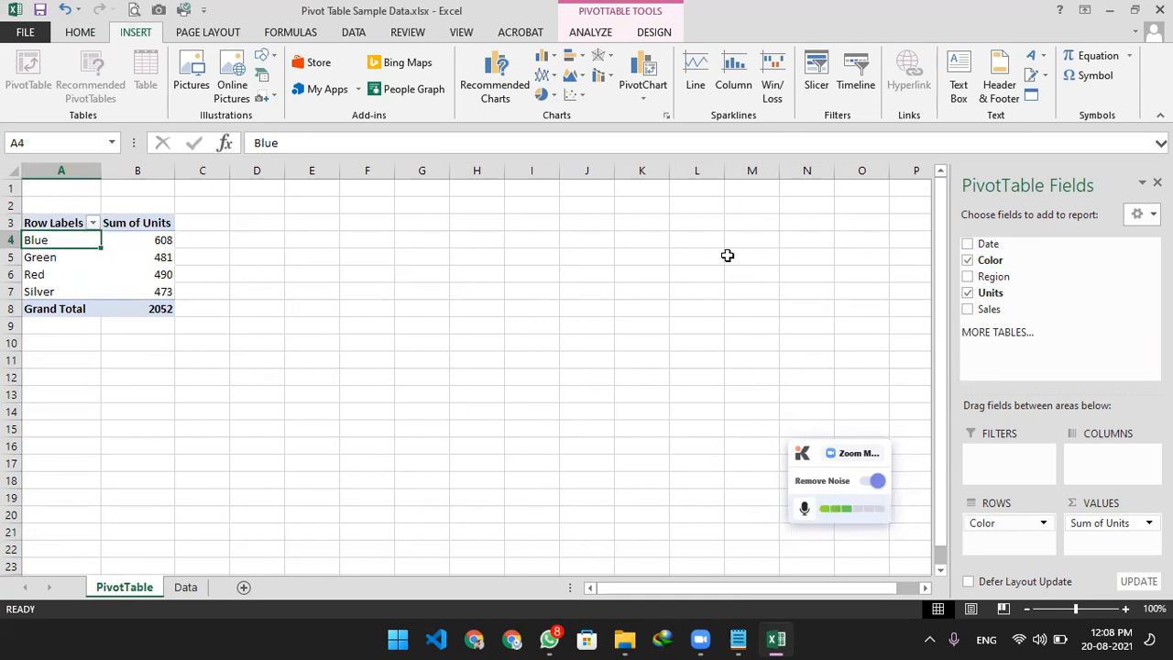
pyautogui.click(967, 276)
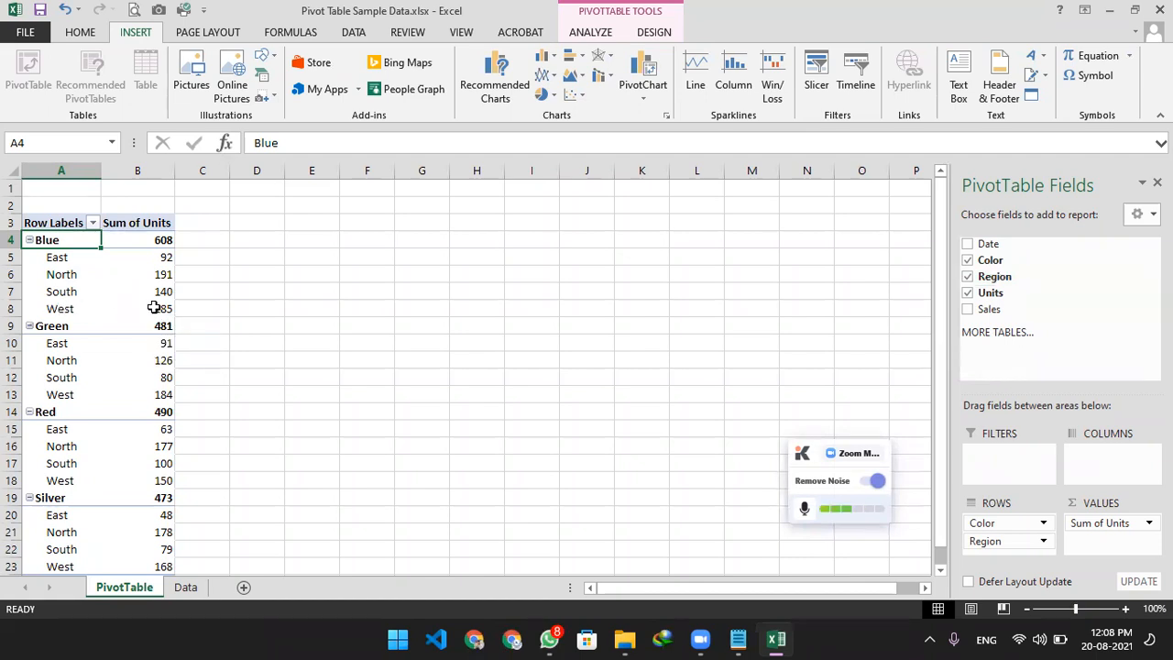
pyautogui.moveTo(161, 308)
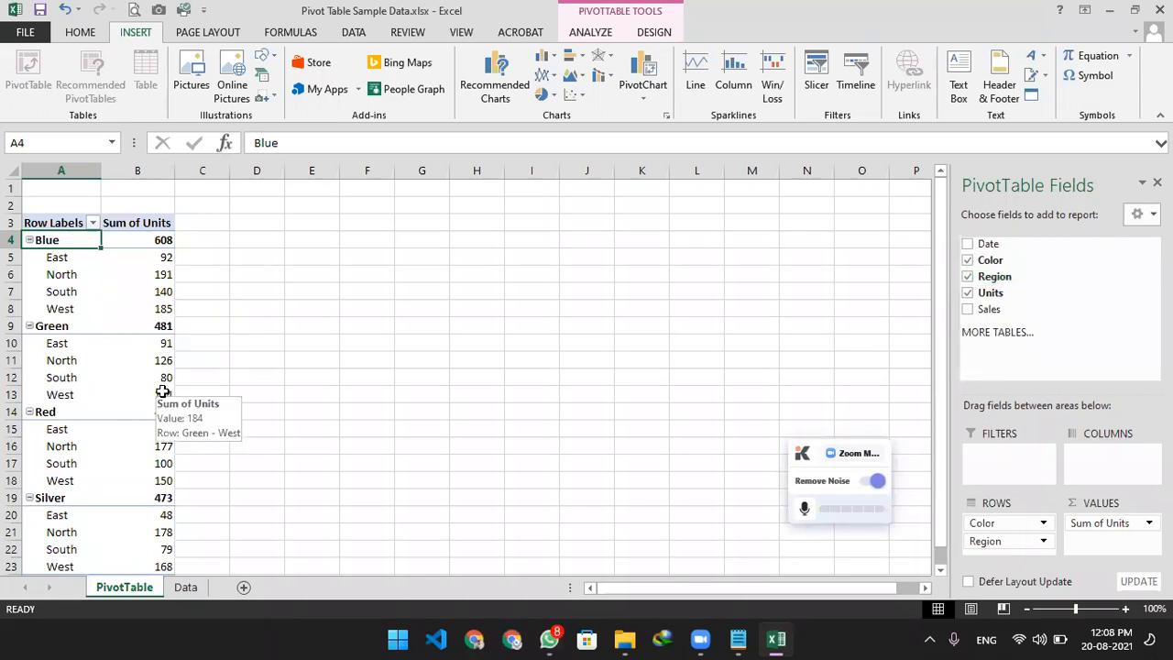
# Examine the Color and Region item lists in the row label filter, keeping all items selected
pyautogui.click(93, 223)
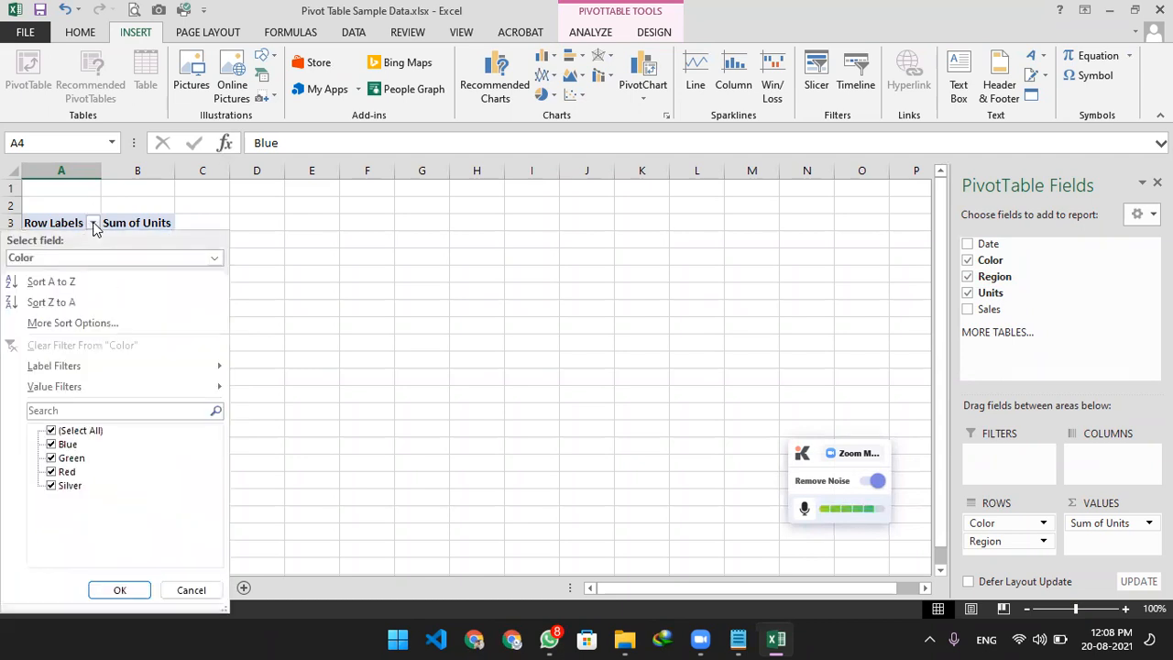
pyautogui.click(92, 260)
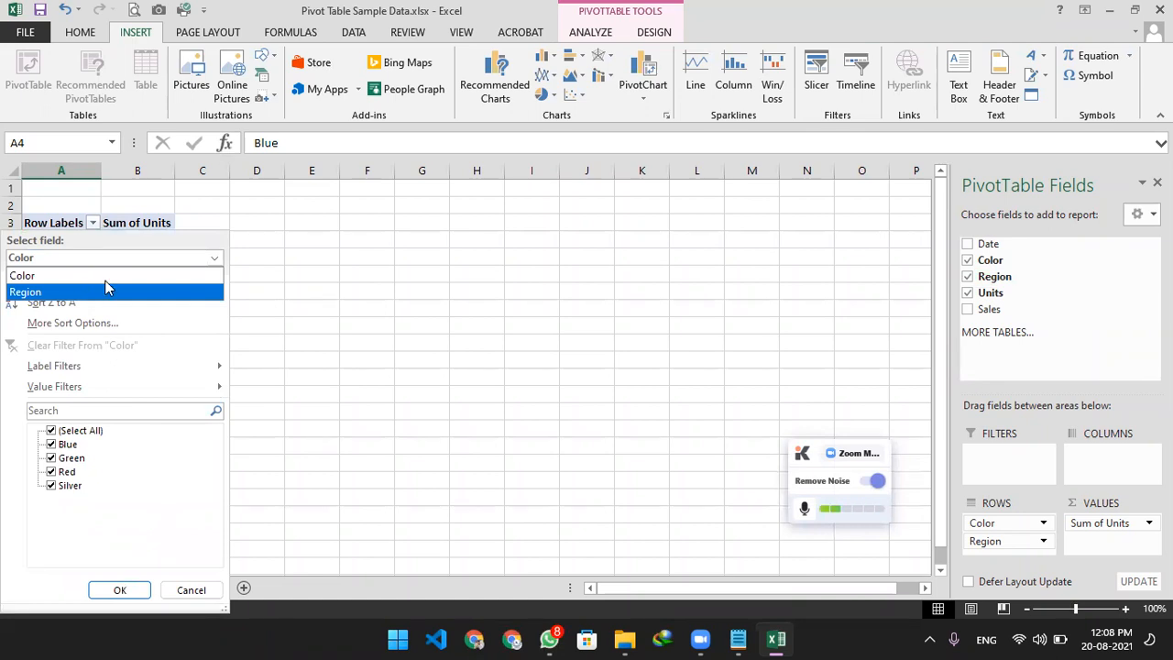
pyautogui.click(317, 281)
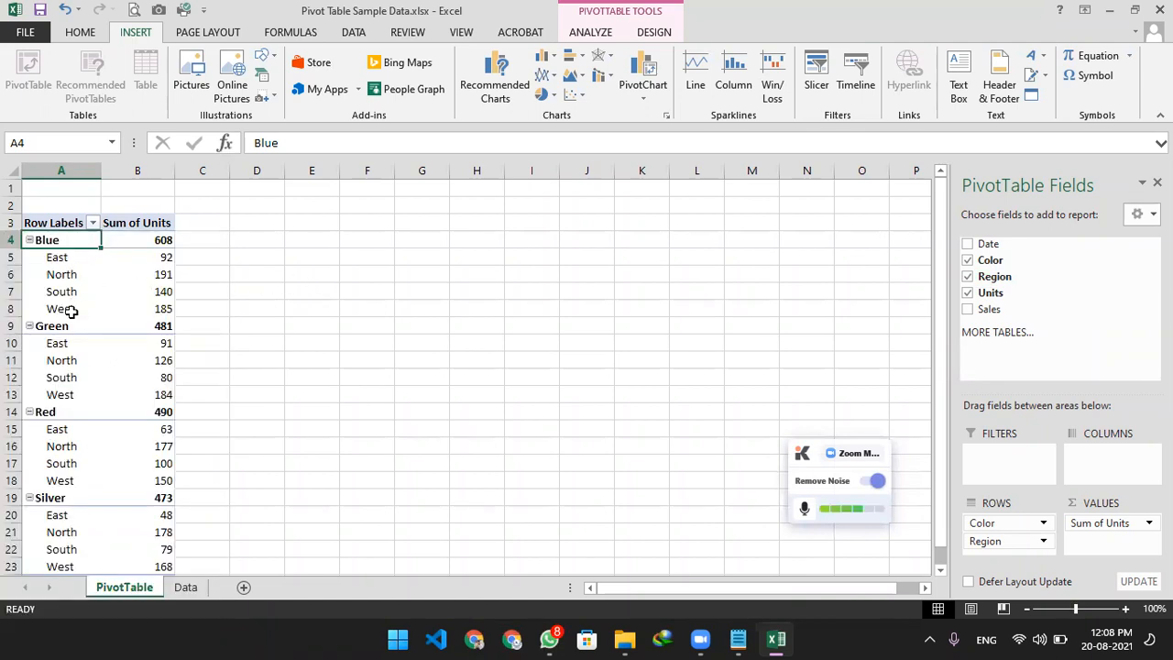
pyautogui.click(59, 295)
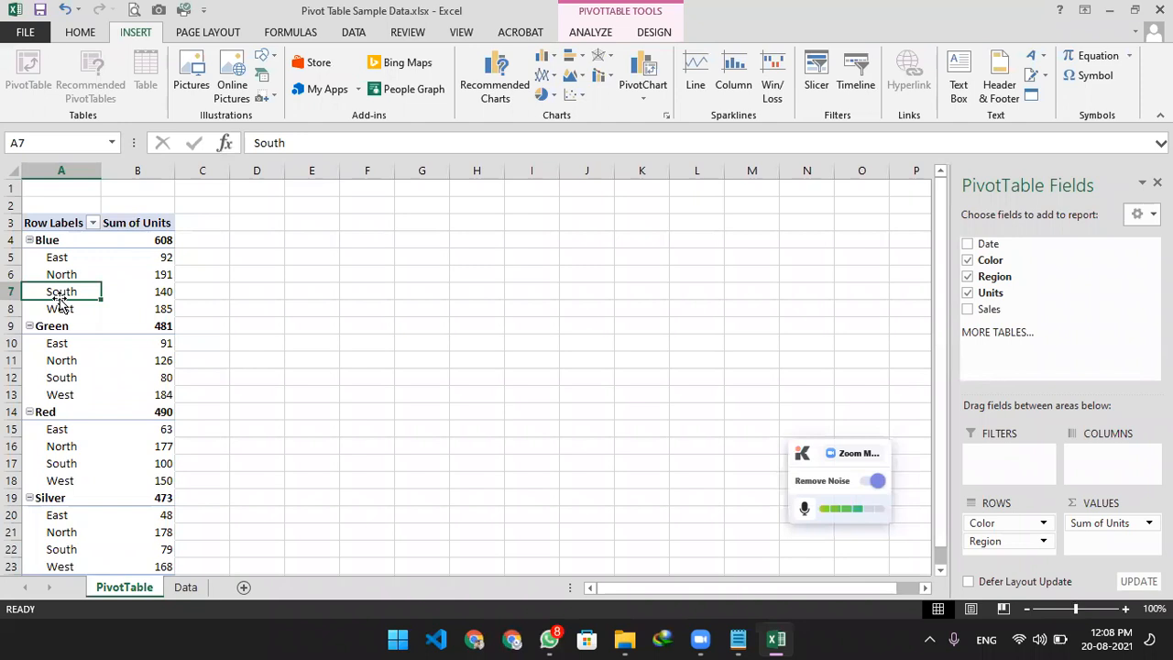
pyautogui.click(93, 222)
pyautogui.click(122, 260)
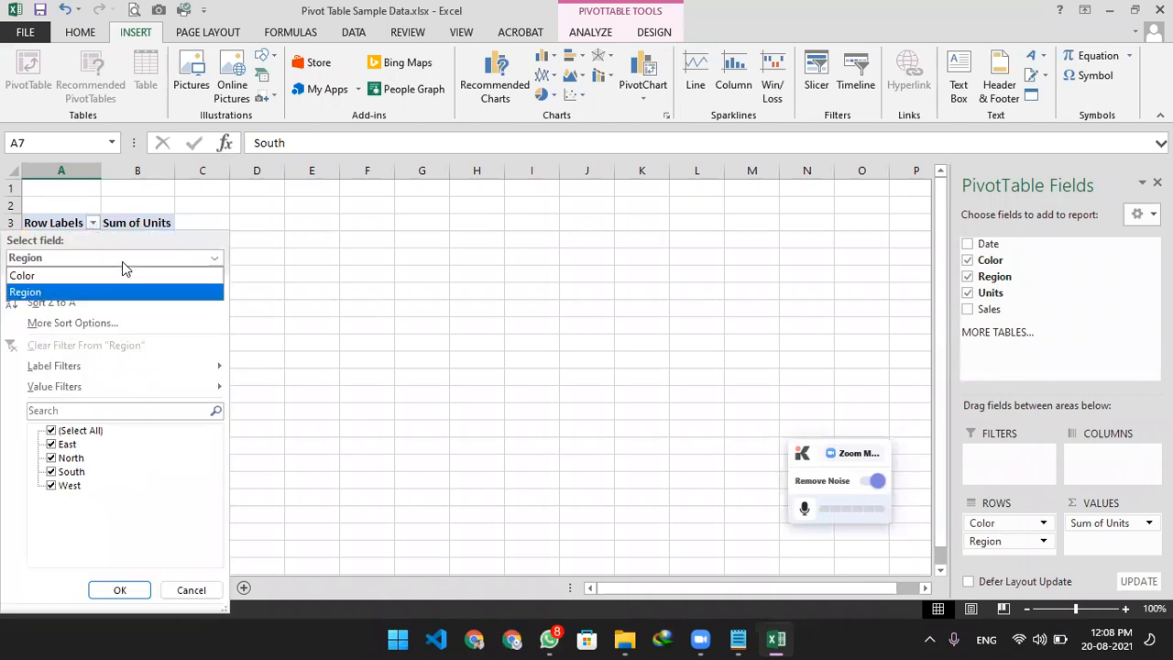
pyautogui.click(40, 294)
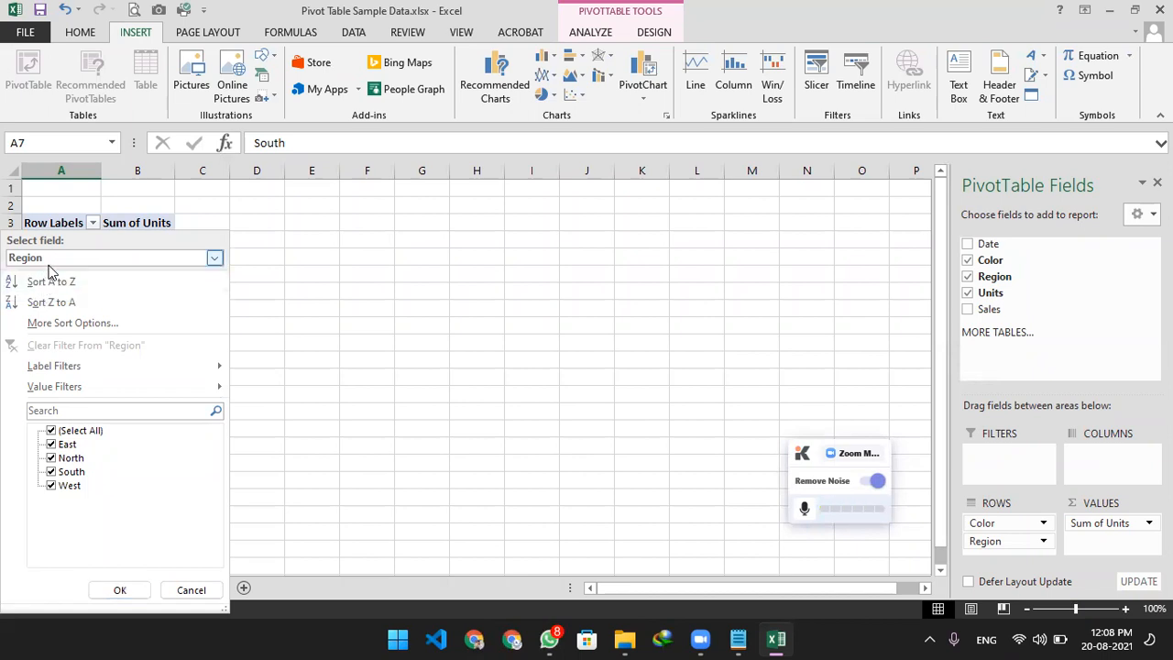
pyautogui.click(46, 259)
pyautogui.click(39, 275)
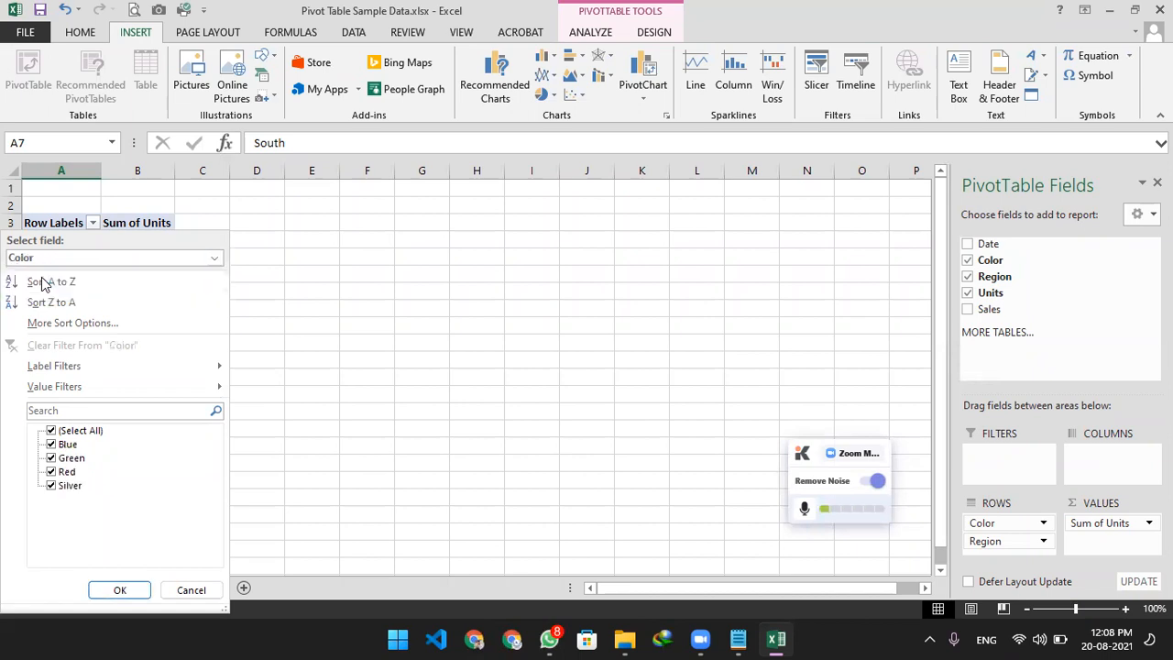
pyautogui.click(119, 590)
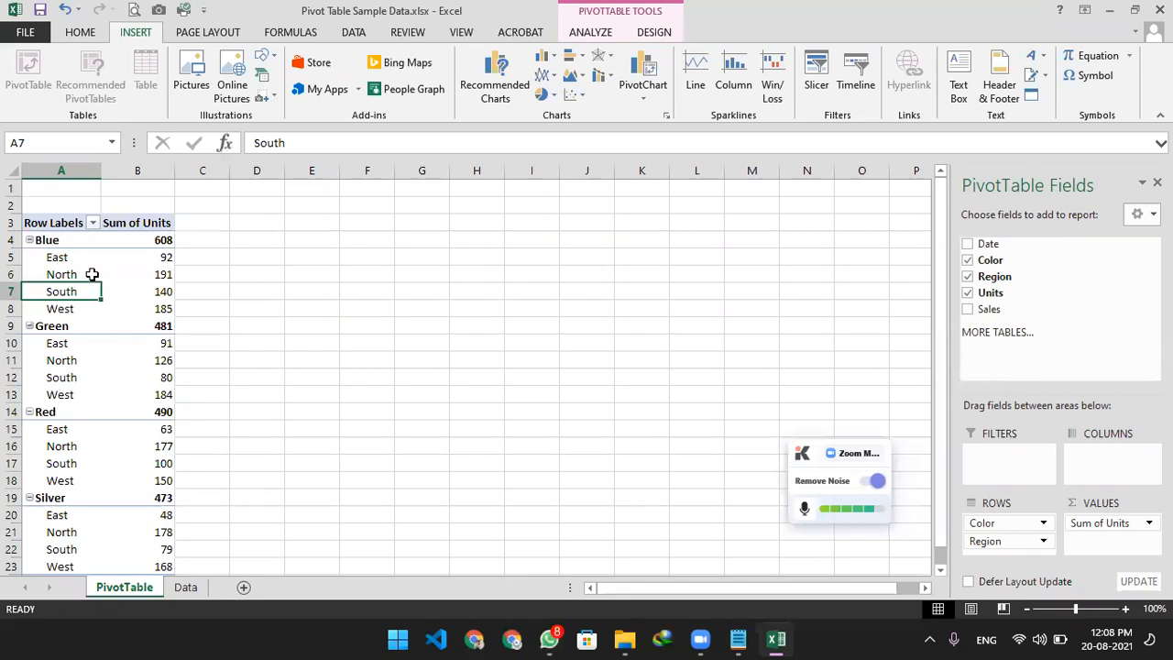
# Starting from the Blue row, switch the row label filter's field to Region and accept it with all regions selected
pyautogui.click(56, 240)
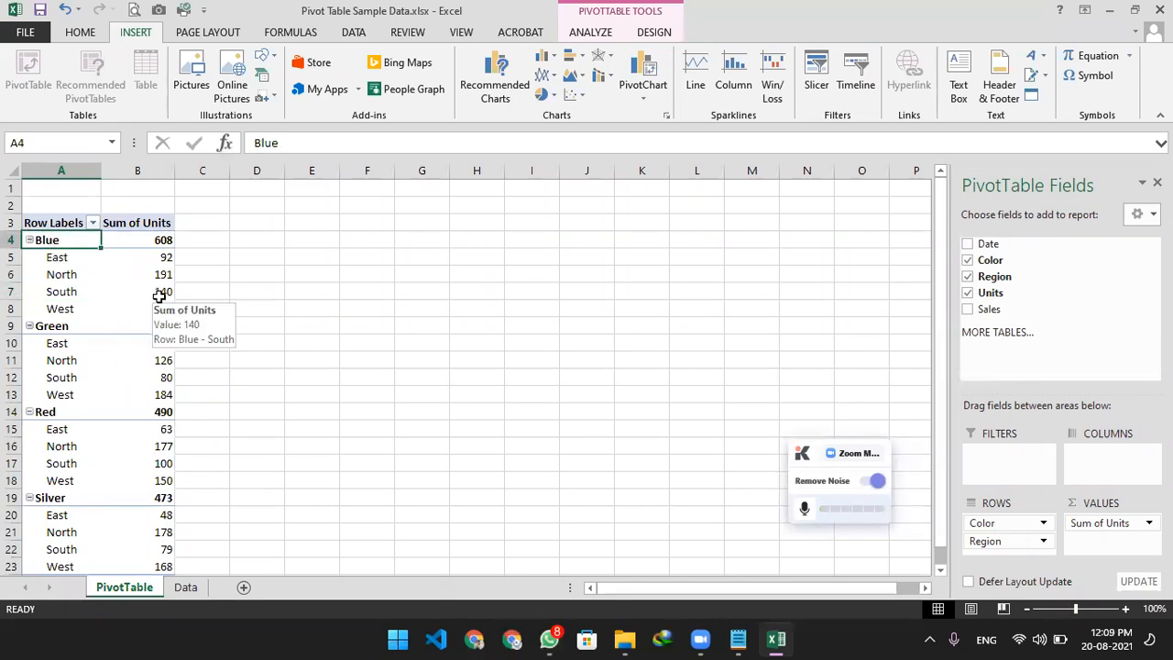
pyautogui.click(91, 222)
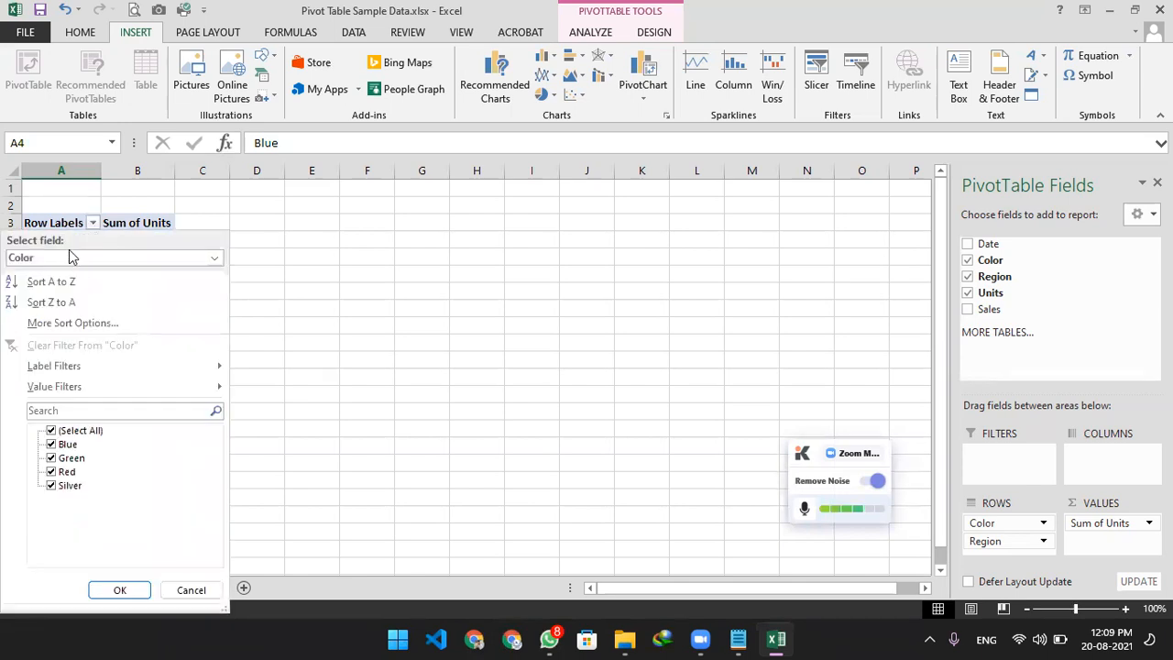
pyautogui.click(69, 256)
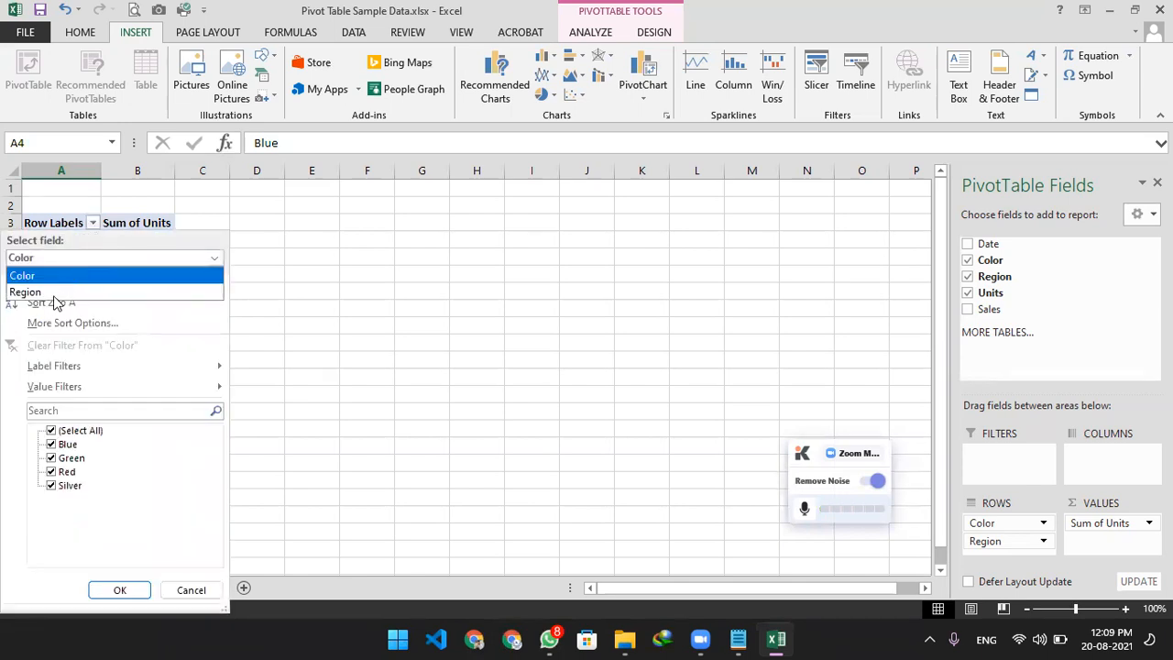
pyautogui.click(27, 293)
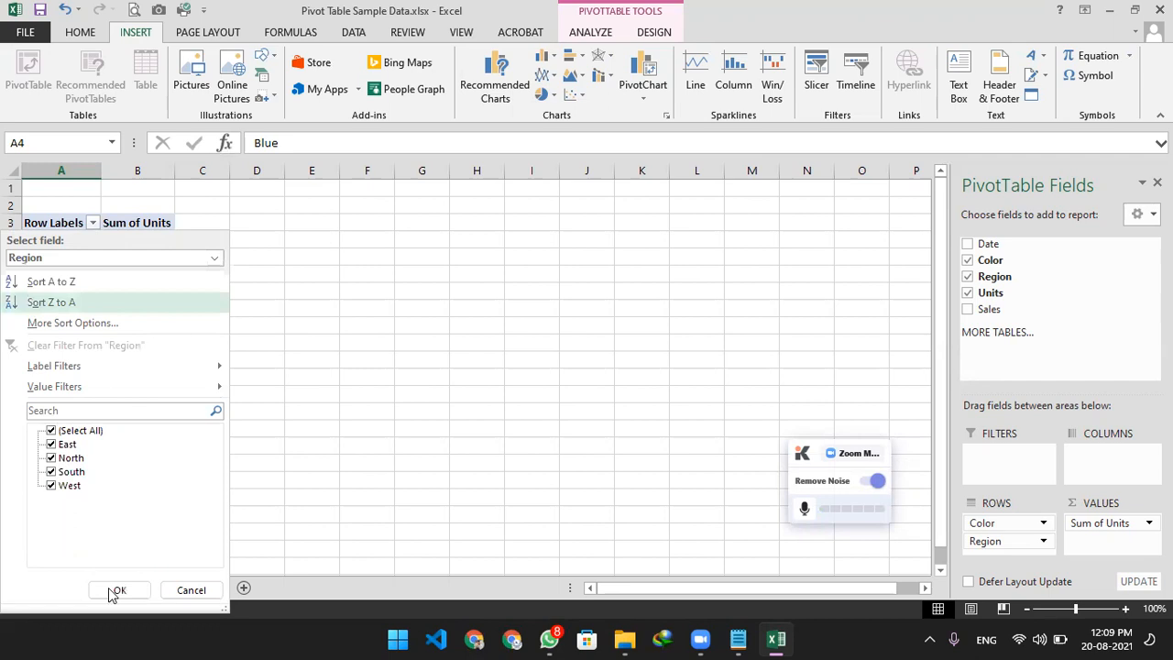
pyautogui.click(57, 282)
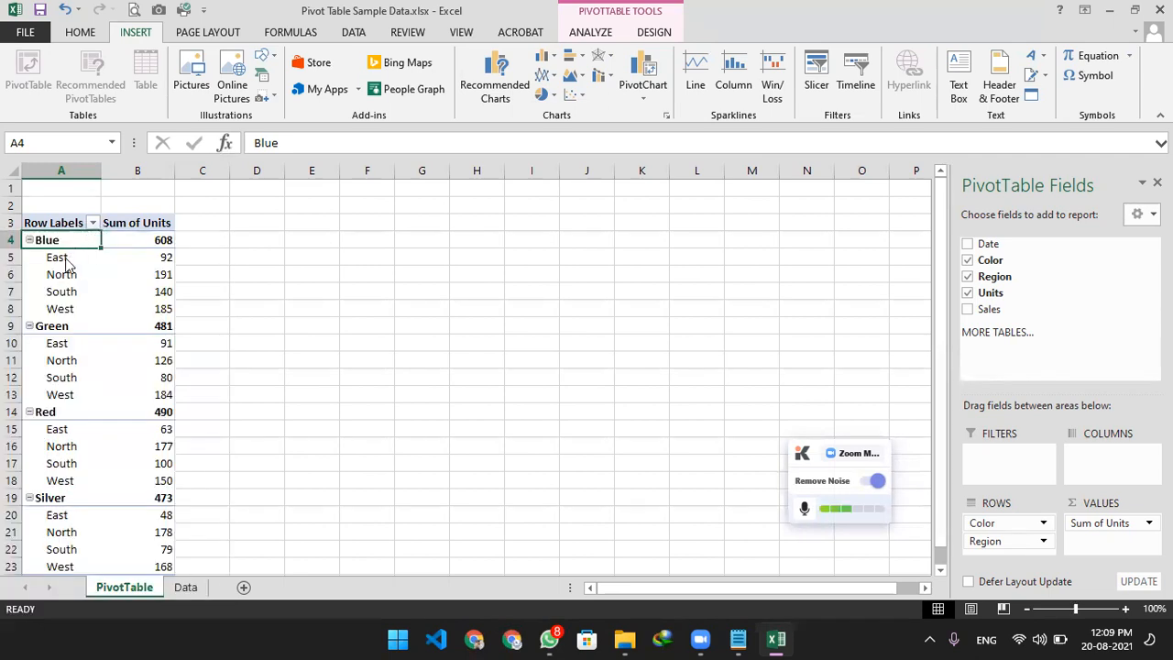
pyautogui.click(65, 259)
pyautogui.click(66, 276)
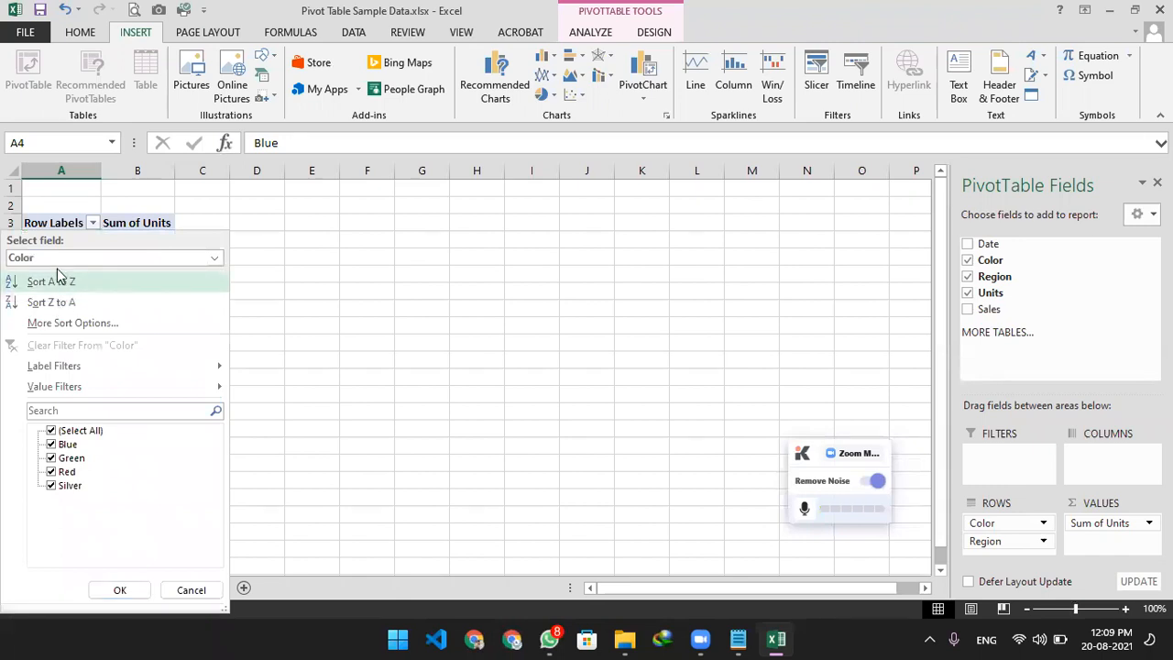
pyautogui.click(214, 257)
pyautogui.click(36, 293)
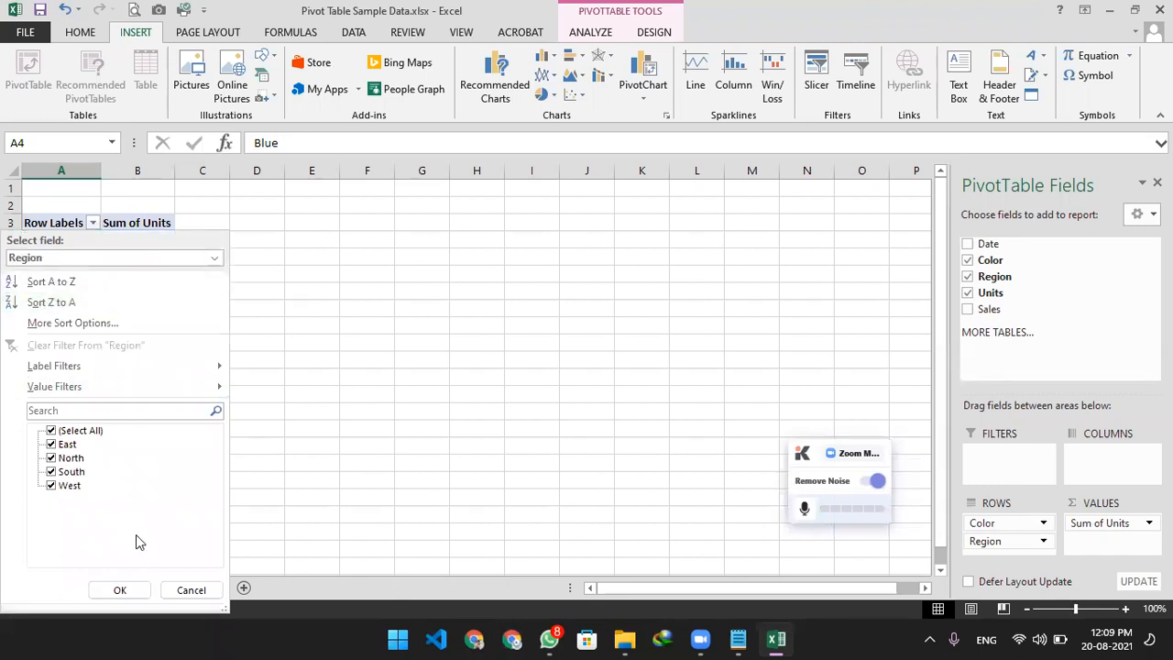
pyautogui.click(120, 590)
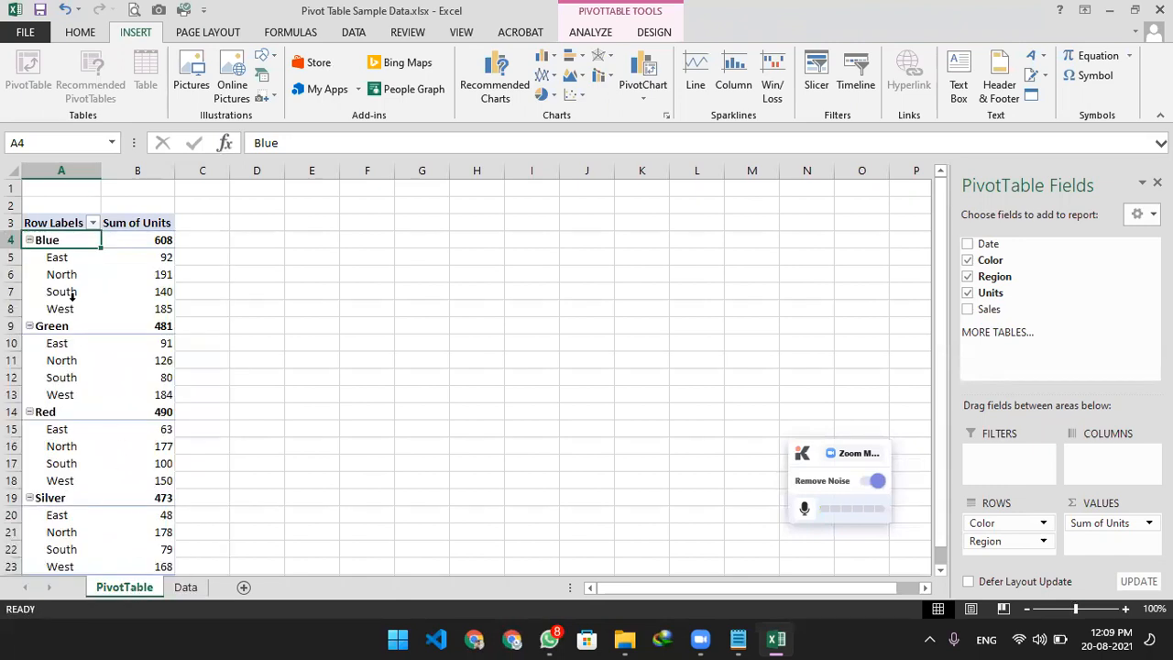
# Compare the pivot table after accepting the row label filter for Color and again for Region, with all items selected
pyautogui.click(92, 223)
pyautogui.click(52, 258)
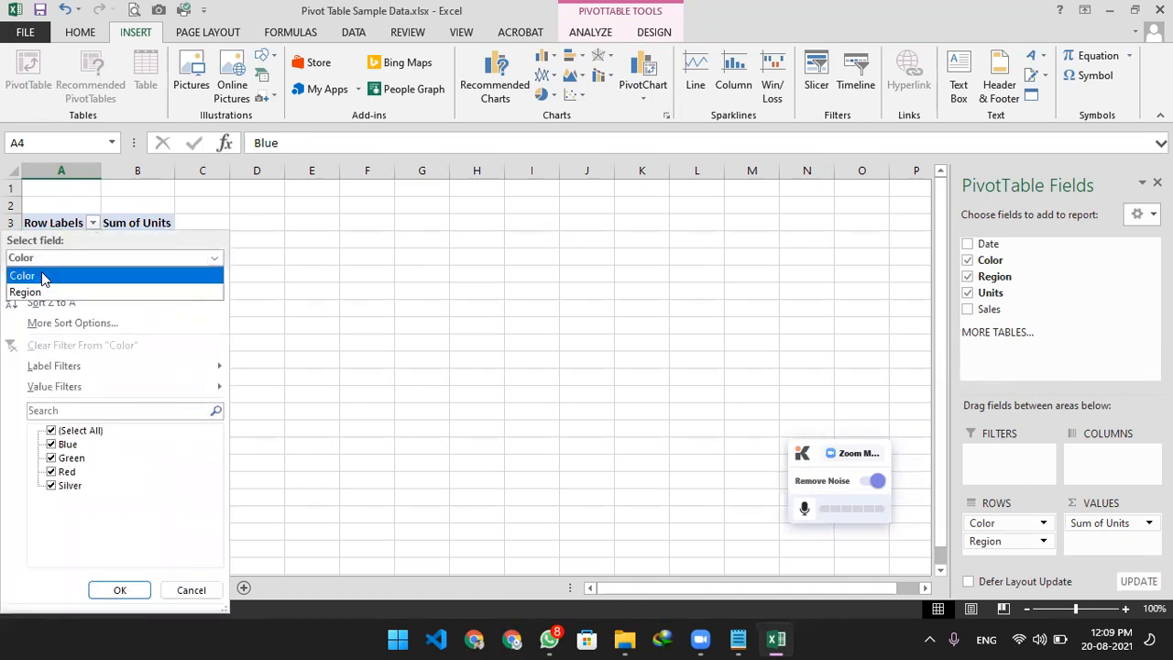
pyautogui.click(42, 275)
pyautogui.click(123, 589)
pyautogui.click(93, 222)
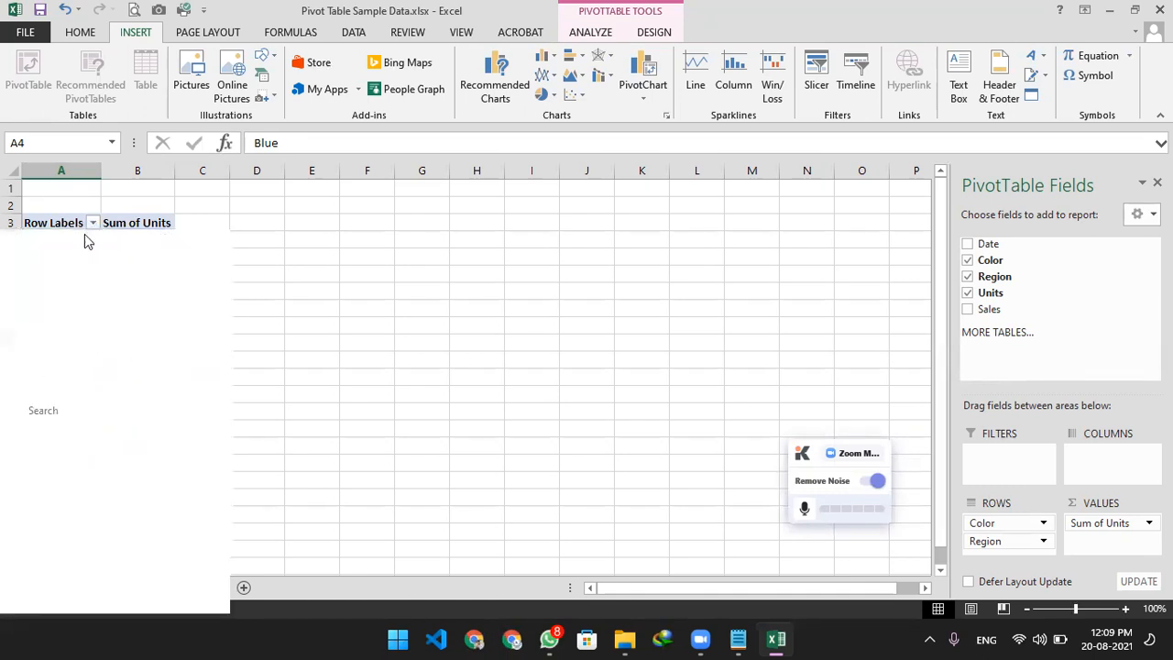
pyautogui.click(215, 258)
pyautogui.click(46, 291)
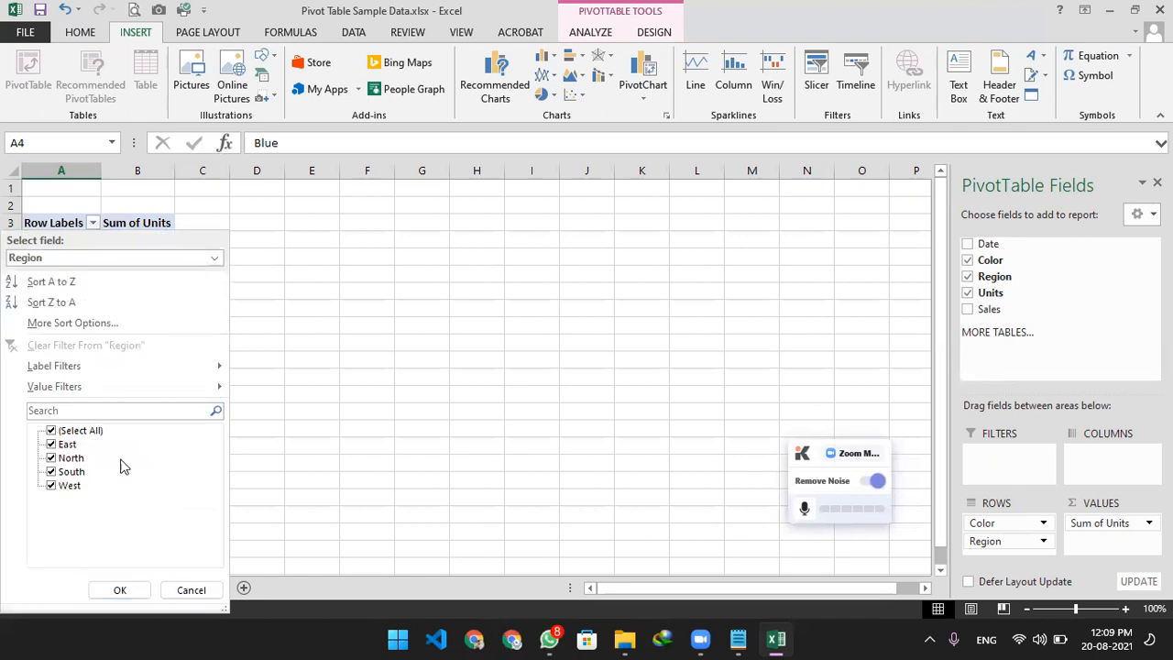
pyautogui.click(120, 590)
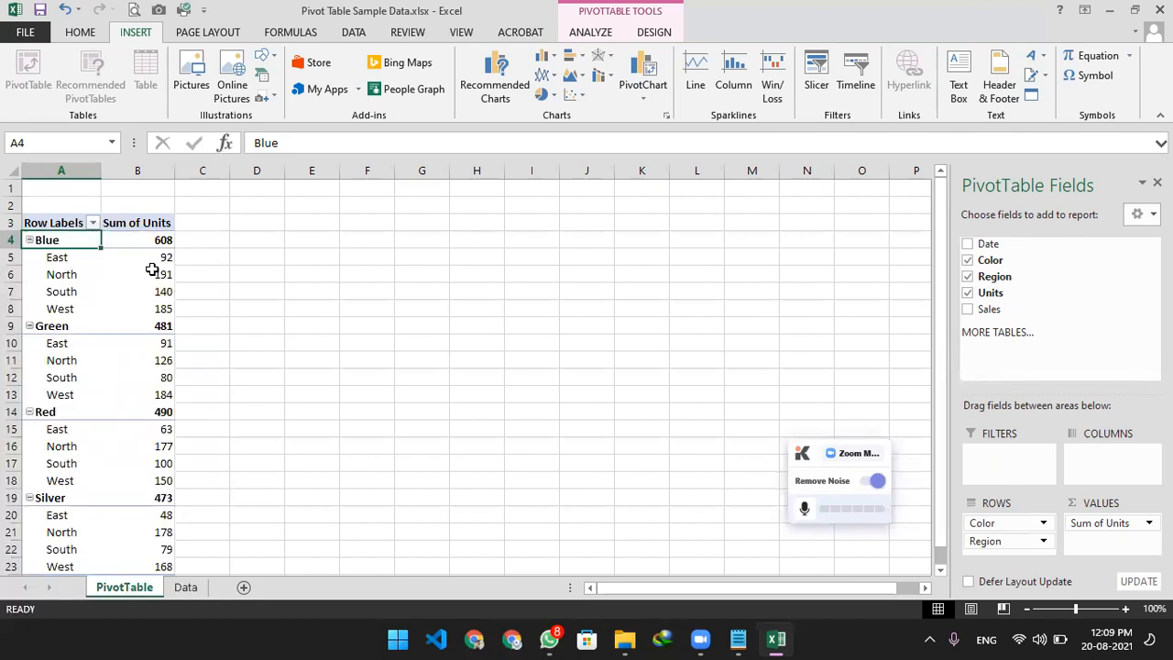
pyautogui.click(93, 223)
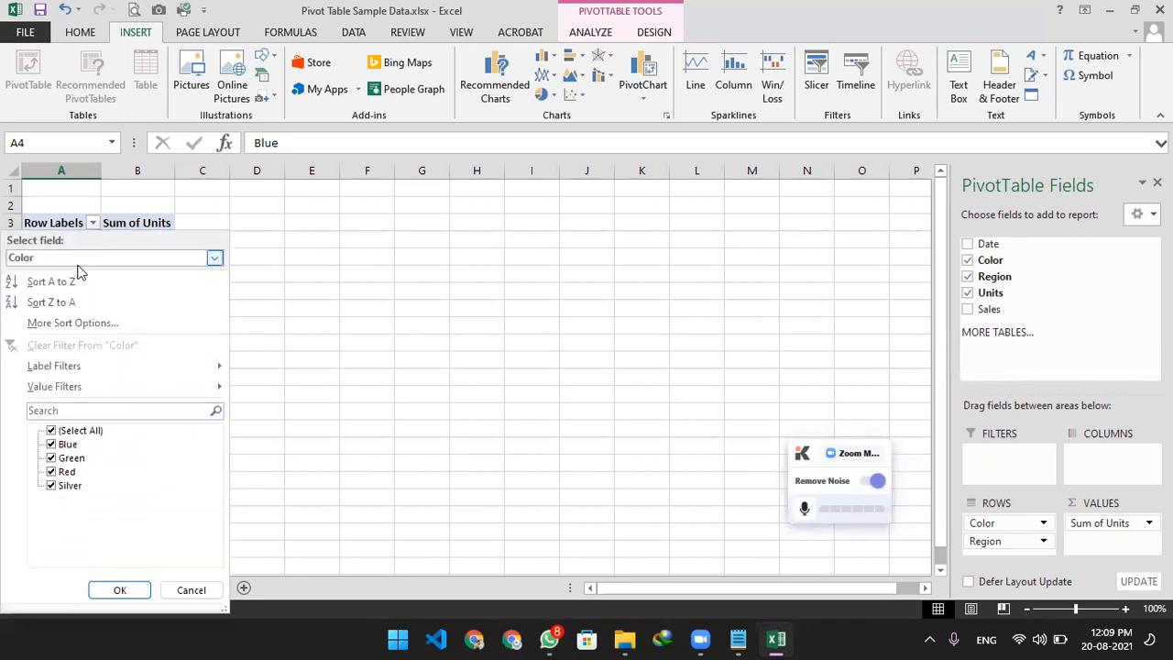
pyautogui.click(215, 257)
pyautogui.click(46, 291)
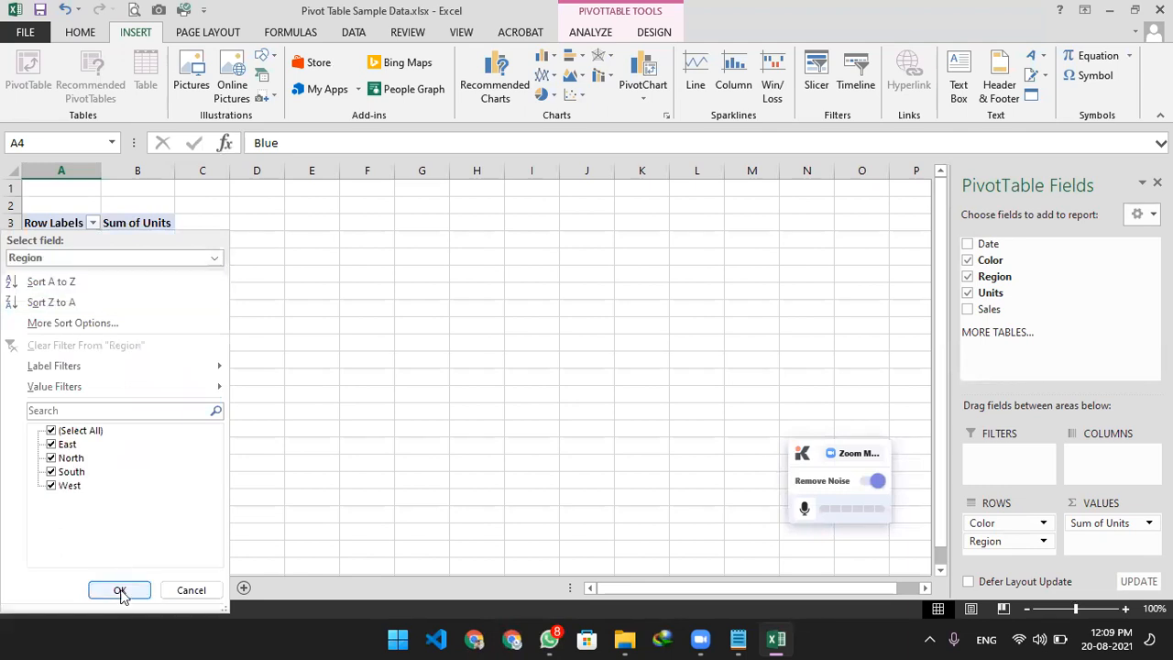
pyautogui.click(120, 591)
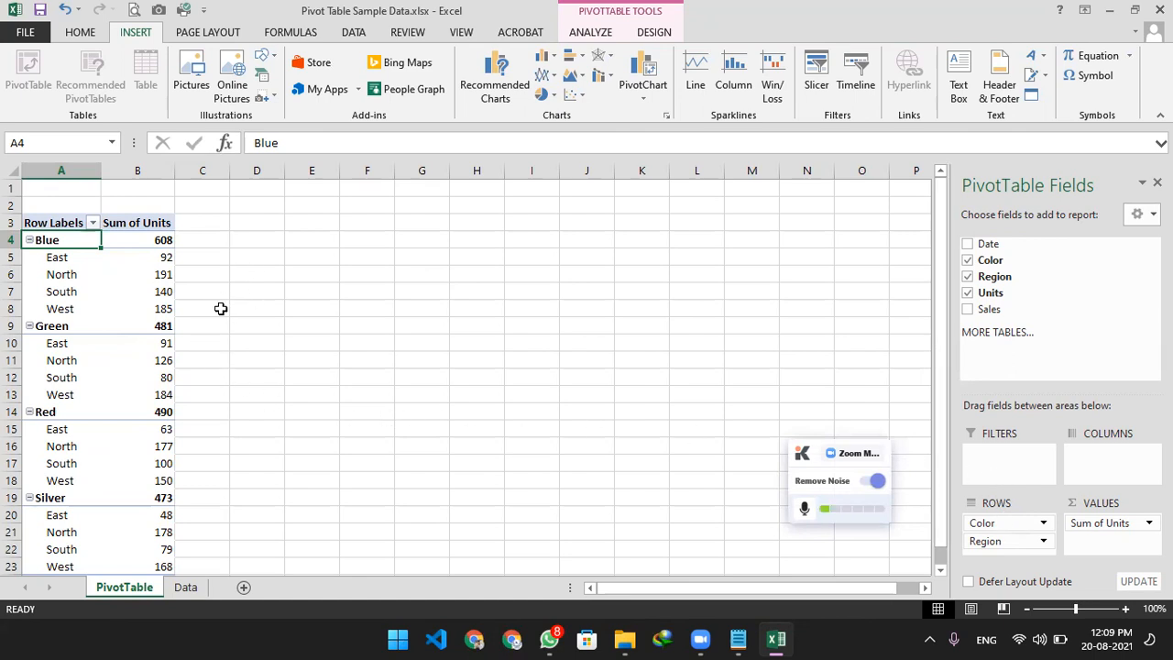
# Delete the PivotTable worksheet from the workbook and confirm its removal
pyautogui.rightClick(123, 588)
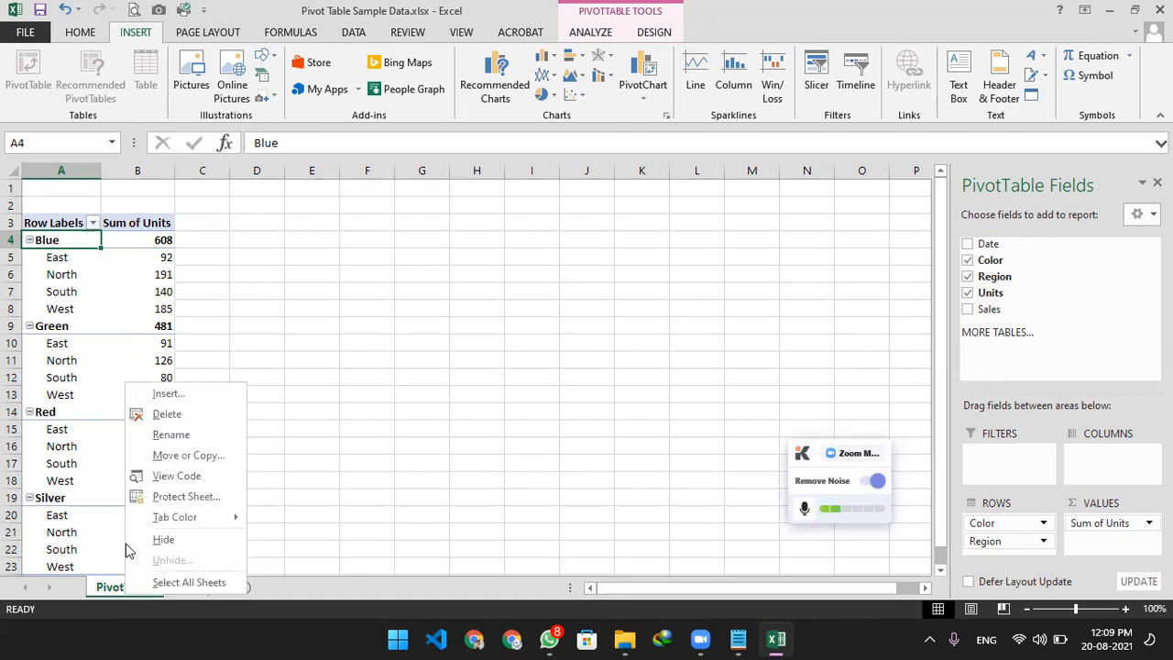
pyautogui.click(146, 414)
pyautogui.click(554, 361)
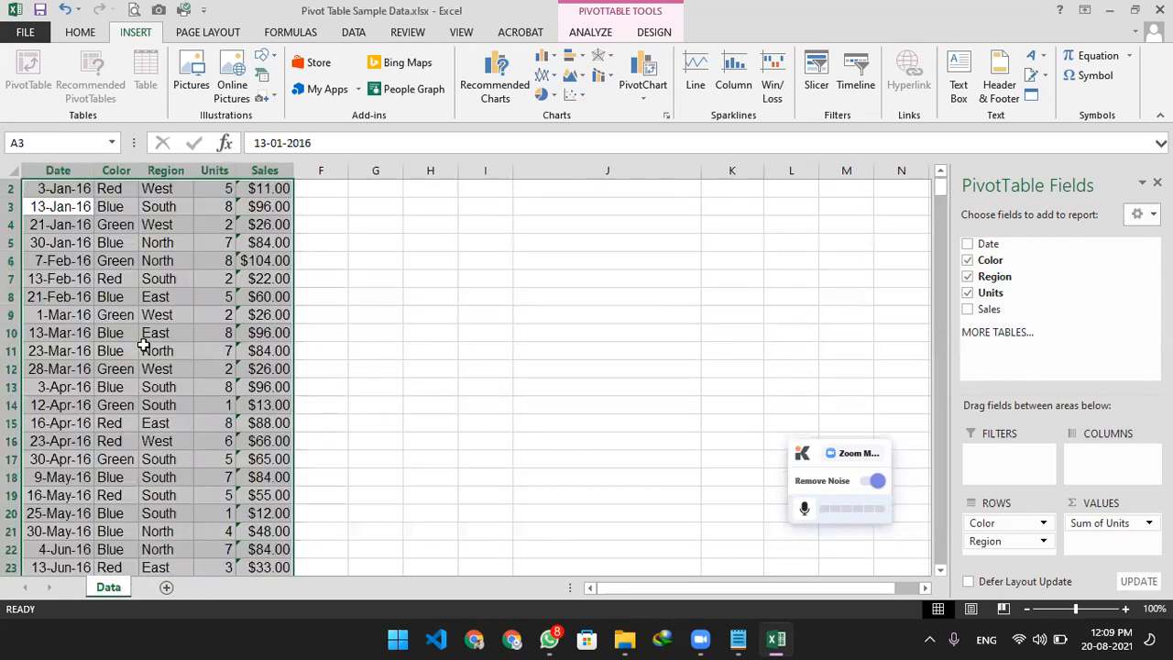
# Insert a PivotTable on a new worksheet using the whole sales data table as its source
pyautogui.scroll(1, 144, 345)
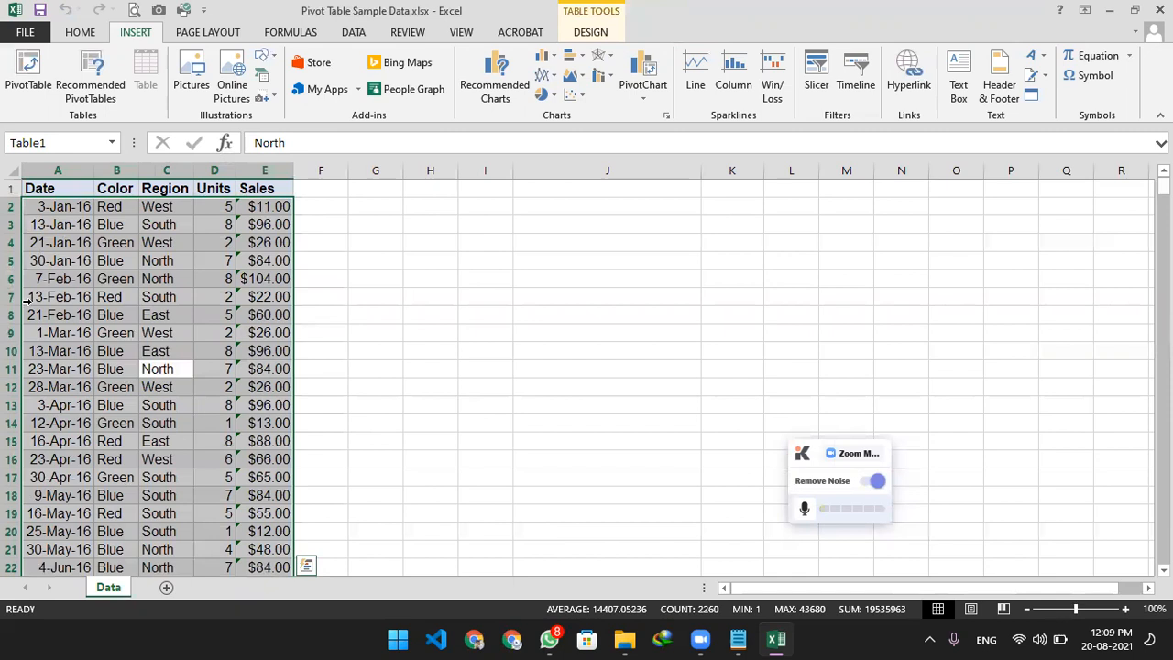
pyautogui.scroll(-20, 82, 349)
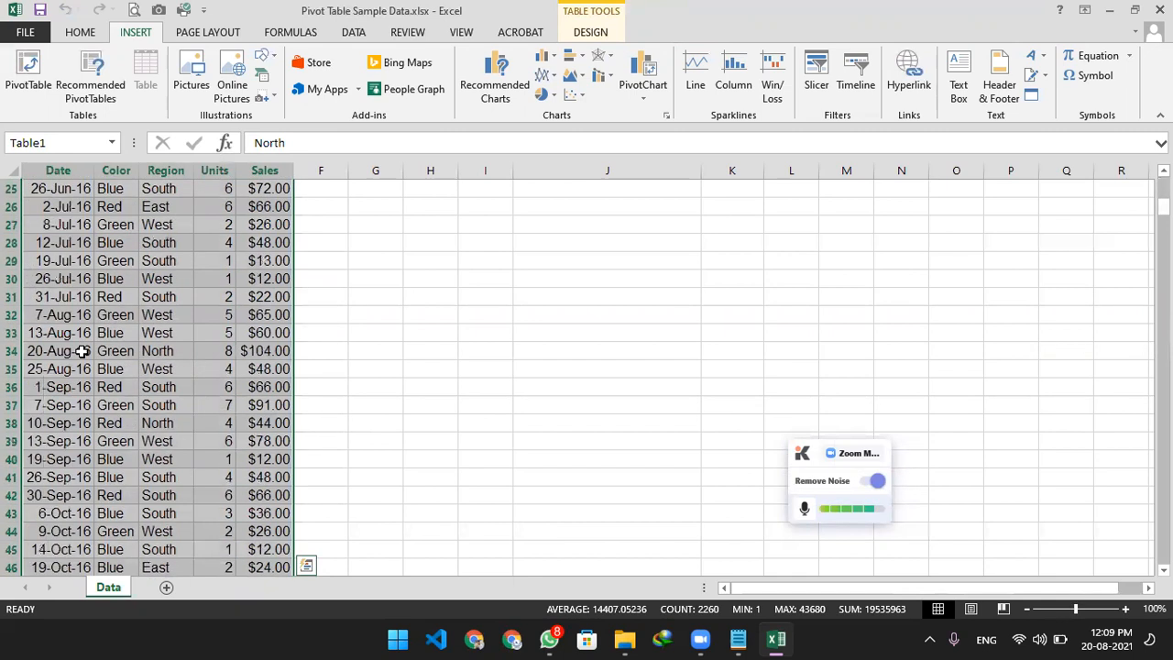
pyautogui.scroll(-20, 81, 351)
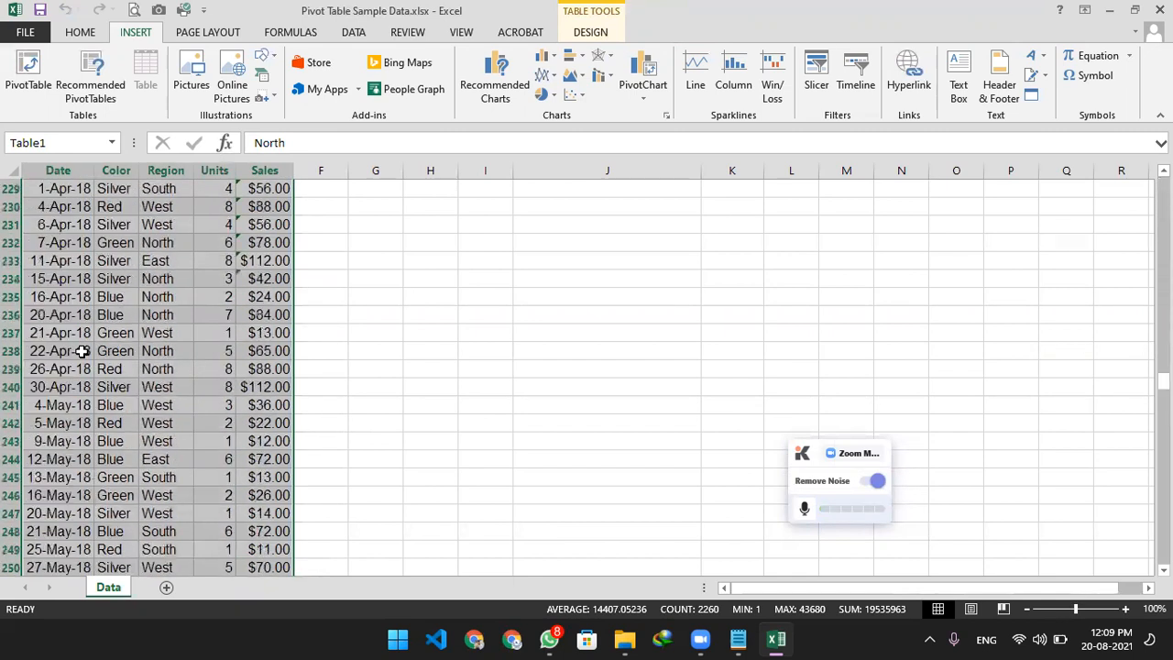
pyautogui.scroll(-20, 82, 351)
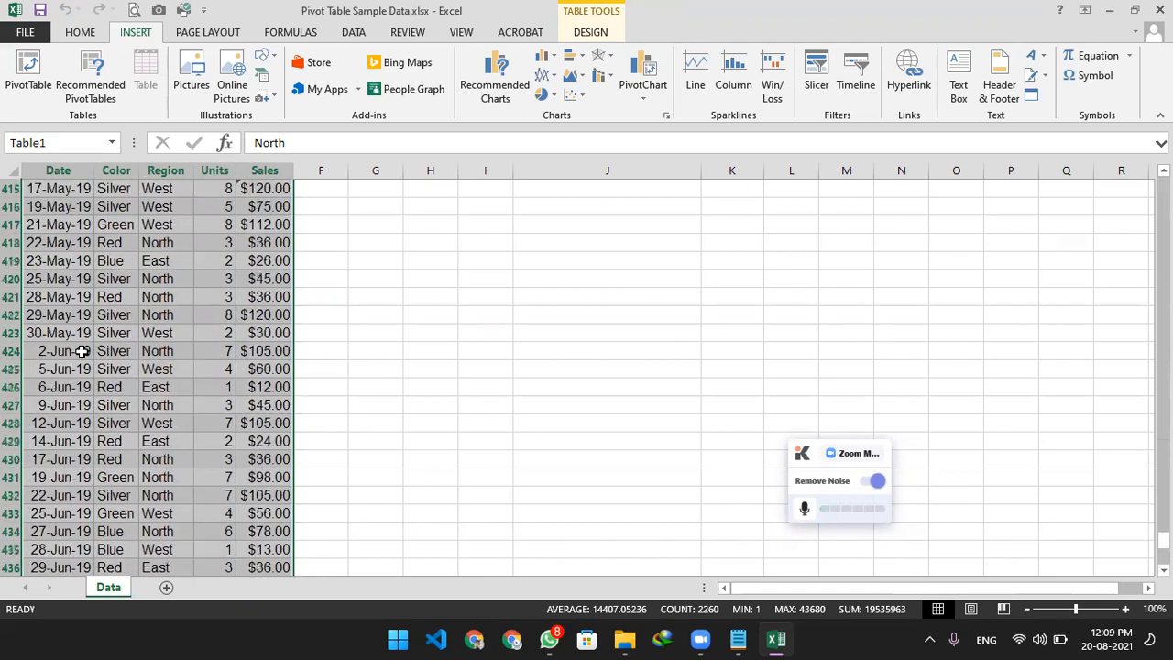
pyautogui.scroll(-6, 81, 351)
pyautogui.scroll(20, 81, 351)
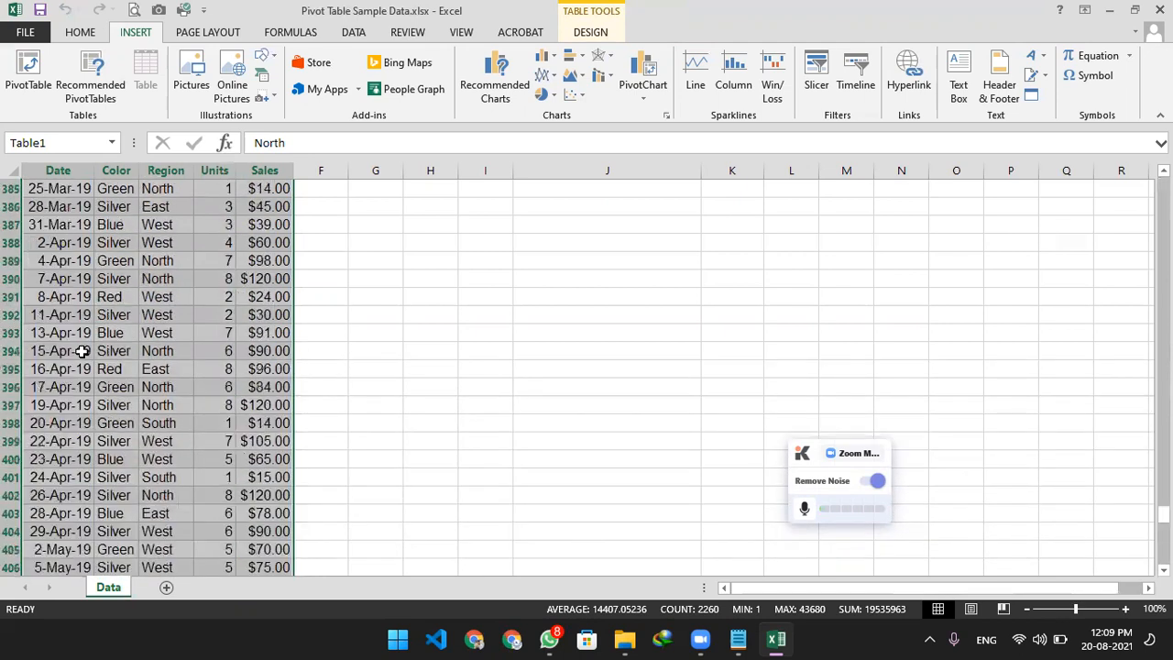
pyautogui.scroll(20, 81, 351)
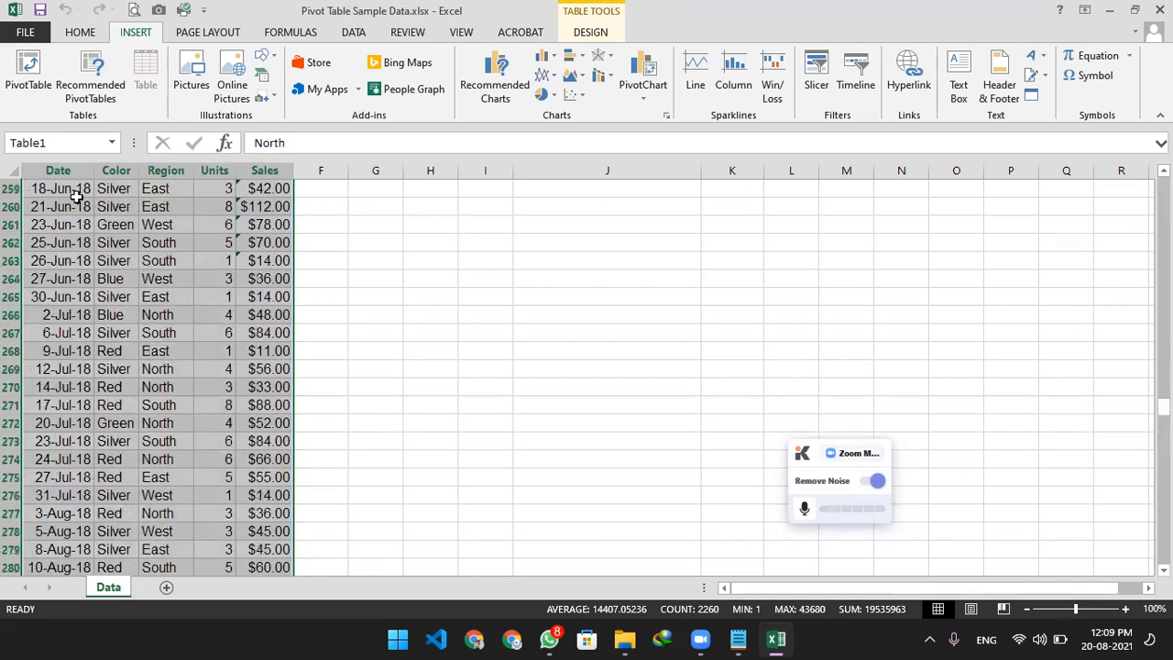
pyautogui.click(30, 73)
pyautogui.click(553, 400)
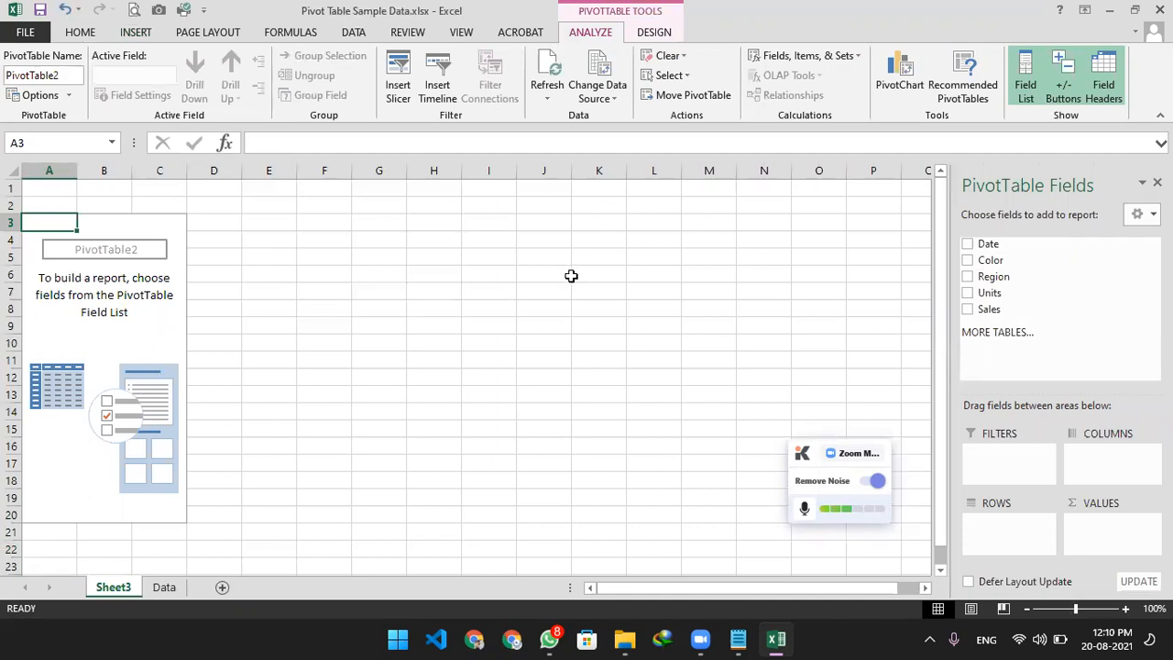
# Build the PivotTable with Color as the row field and the sum of Units as the value
pyautogui.click(972, 263)
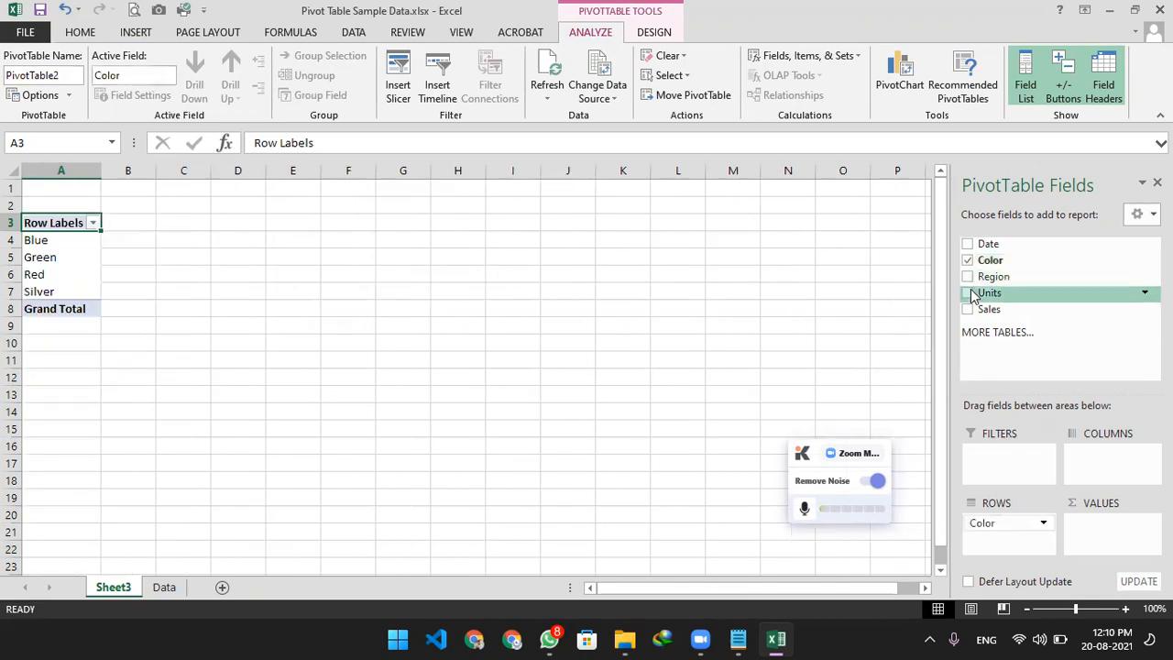
pyautogui.click(967, 292)
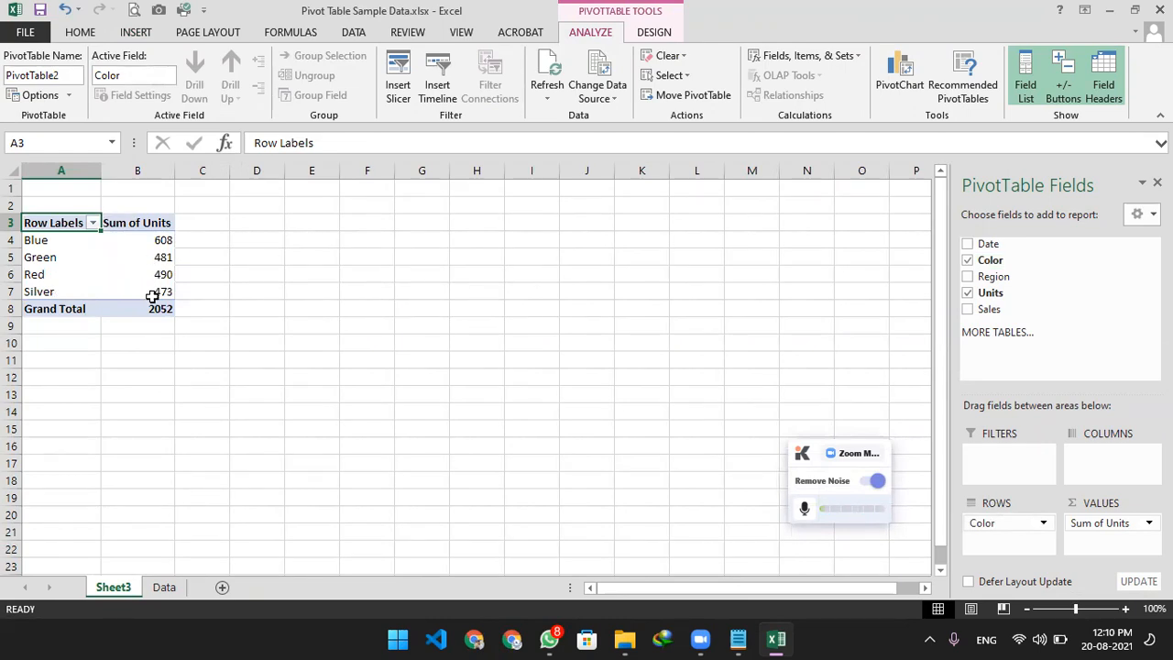
pyautogui.moveTo(152, 297)
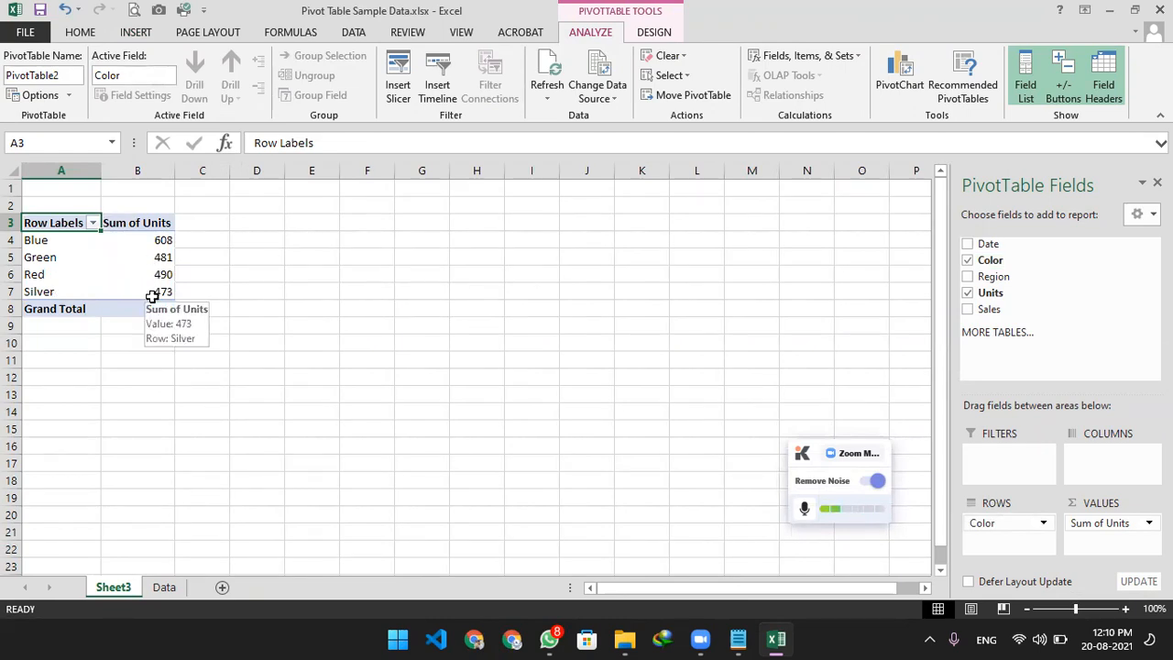
# Replace Units with Sales as the summed value and switch the row field from Color to Region
pyautogui.click(967, 294)
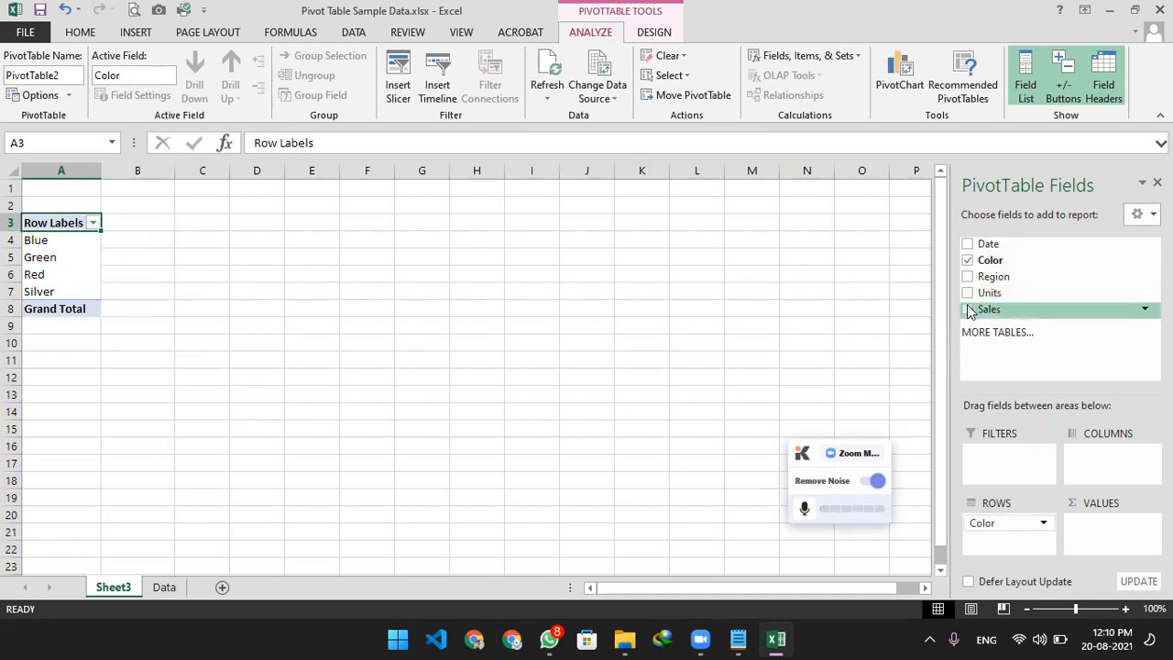
pyautogui.click(967, 310)
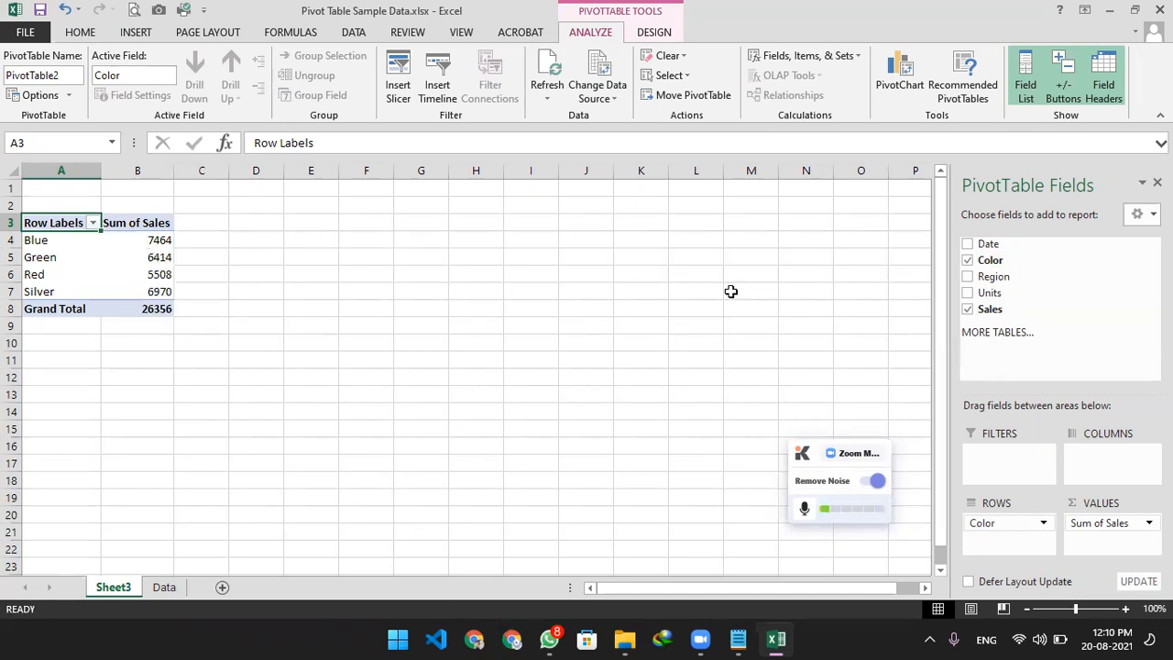
pyautogui.click(968, 260)
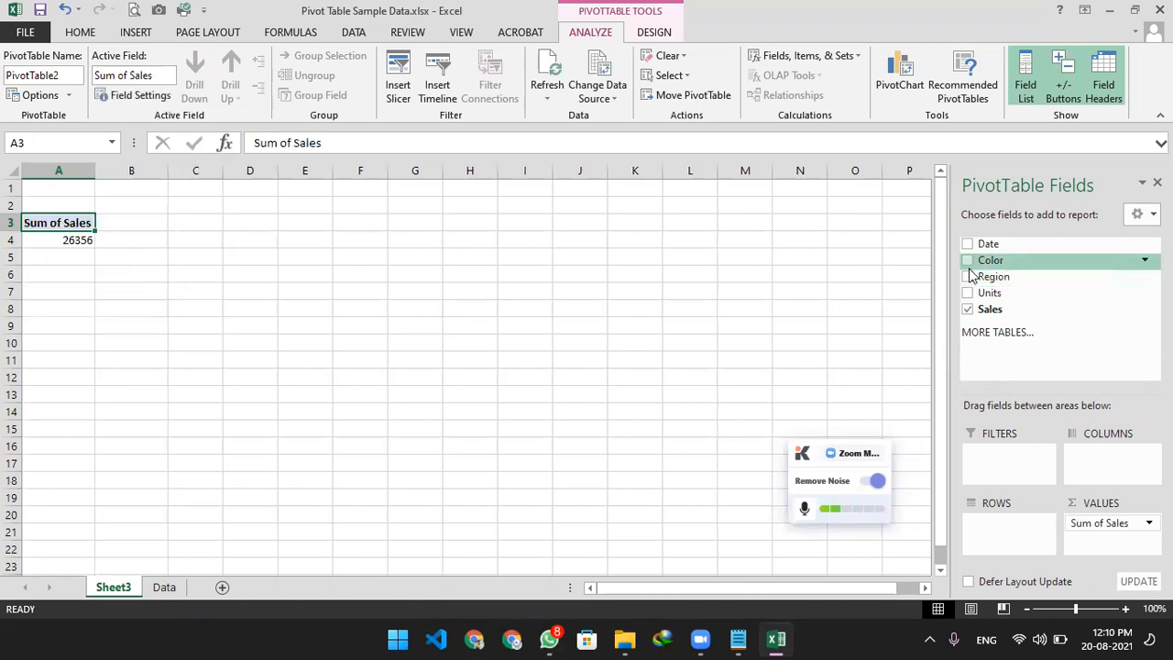
pyautogui.click(969, 278)
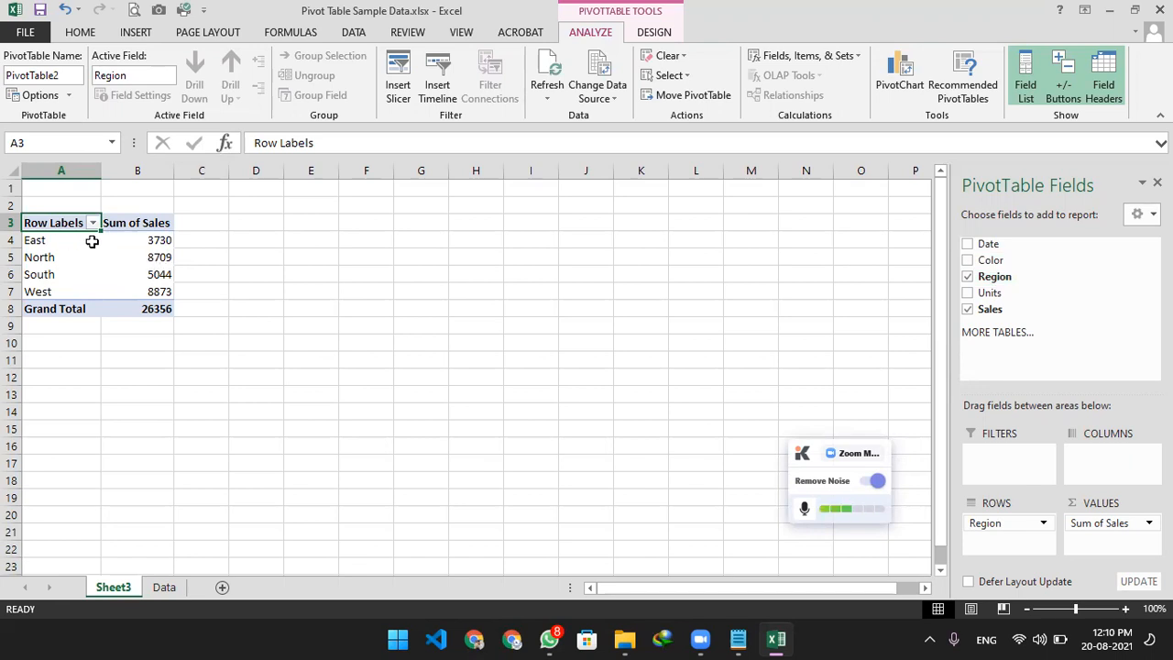
pyautogui.moveTo(151, 243)
# Sum Units instead of Sales in the PivotTable and replace the Region row field with Color
pyautogui.click(968, 310)
pyautogui.click(968, 292)
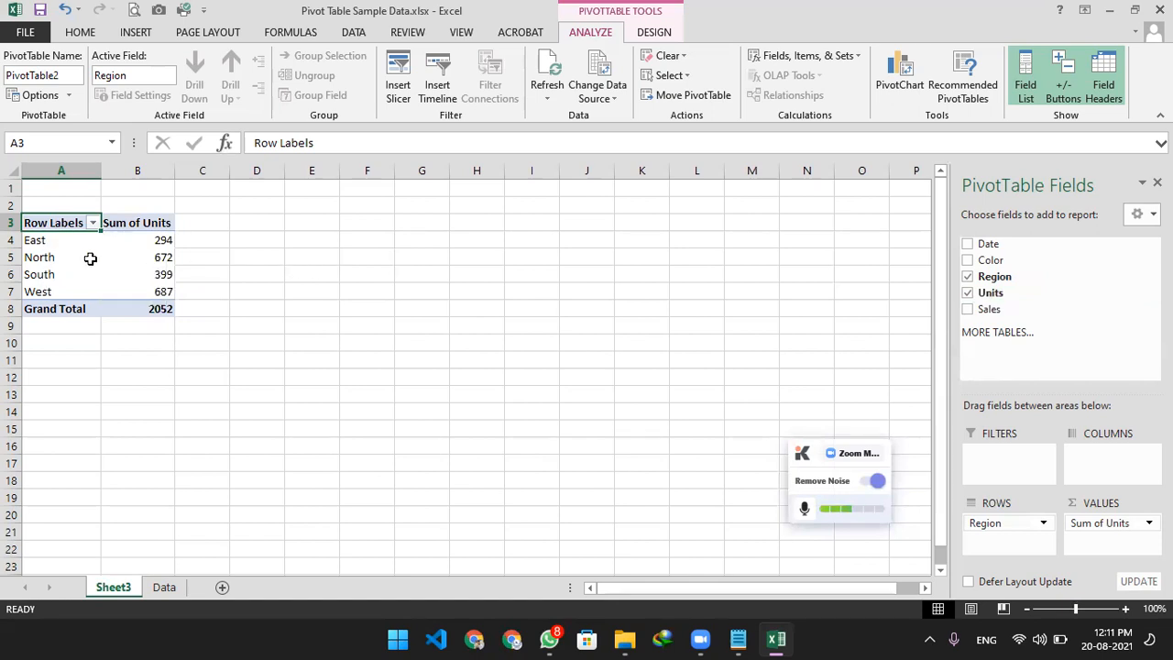
pyautogui.click(967, 275)
pyautogui.click(968, 260)
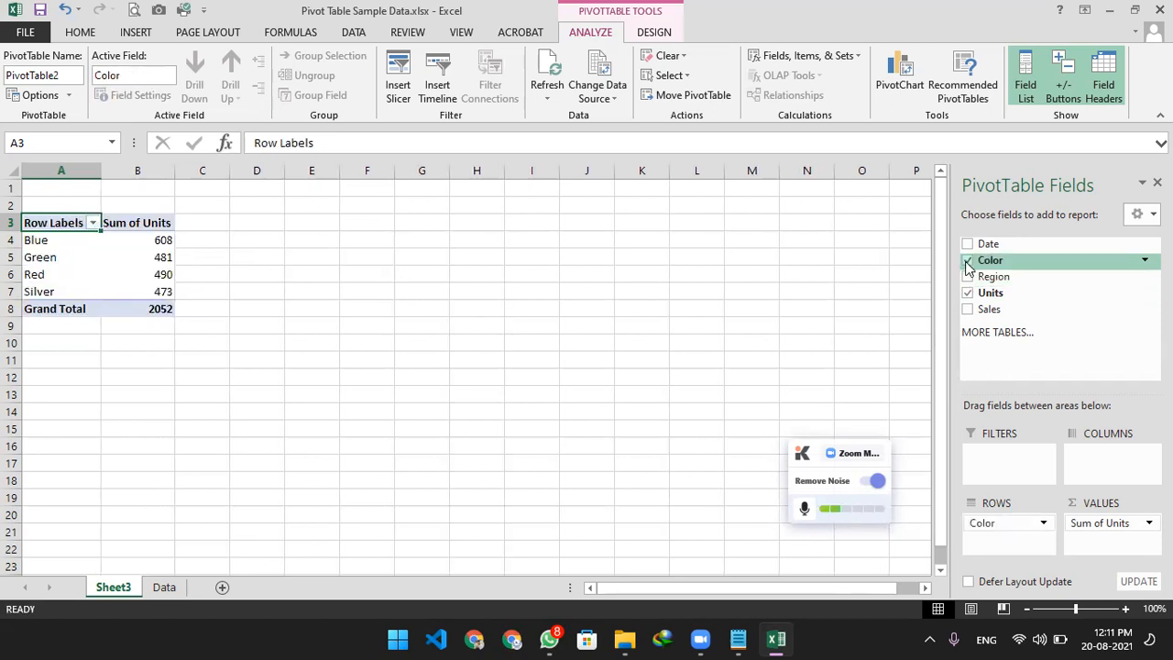
# Replace the Color row field with Date and look through the Units sums listed by date
pyautogui.click(968, 260)
pyautogui.click(967, 243)
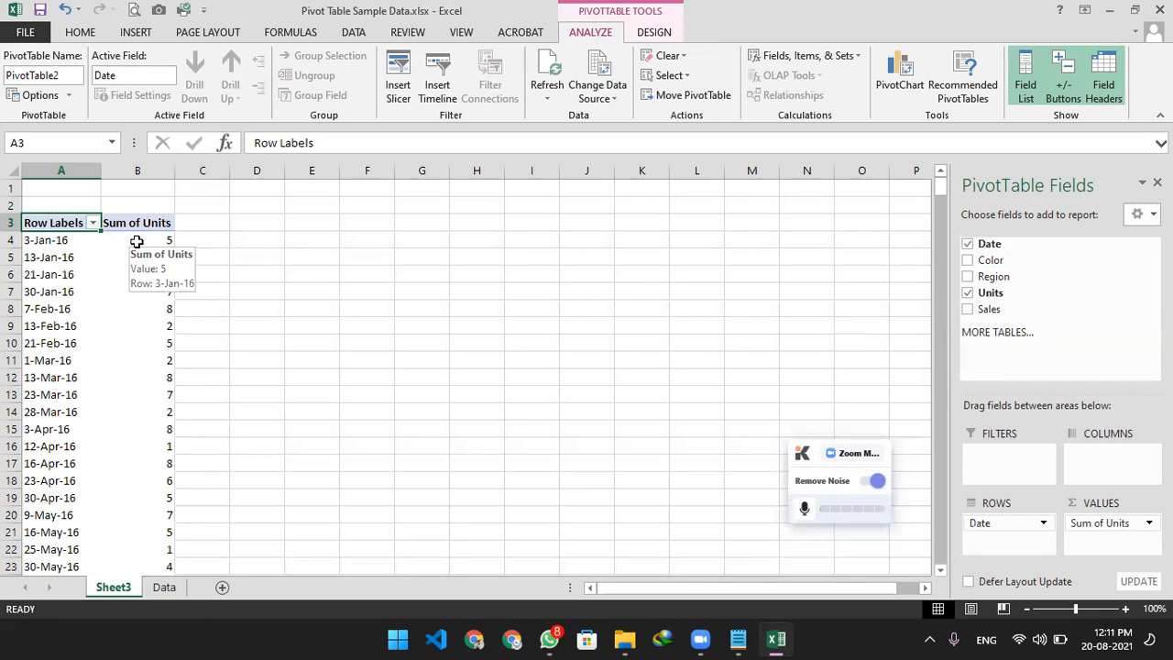
pyautogui.scroll(-20, 137, 241)
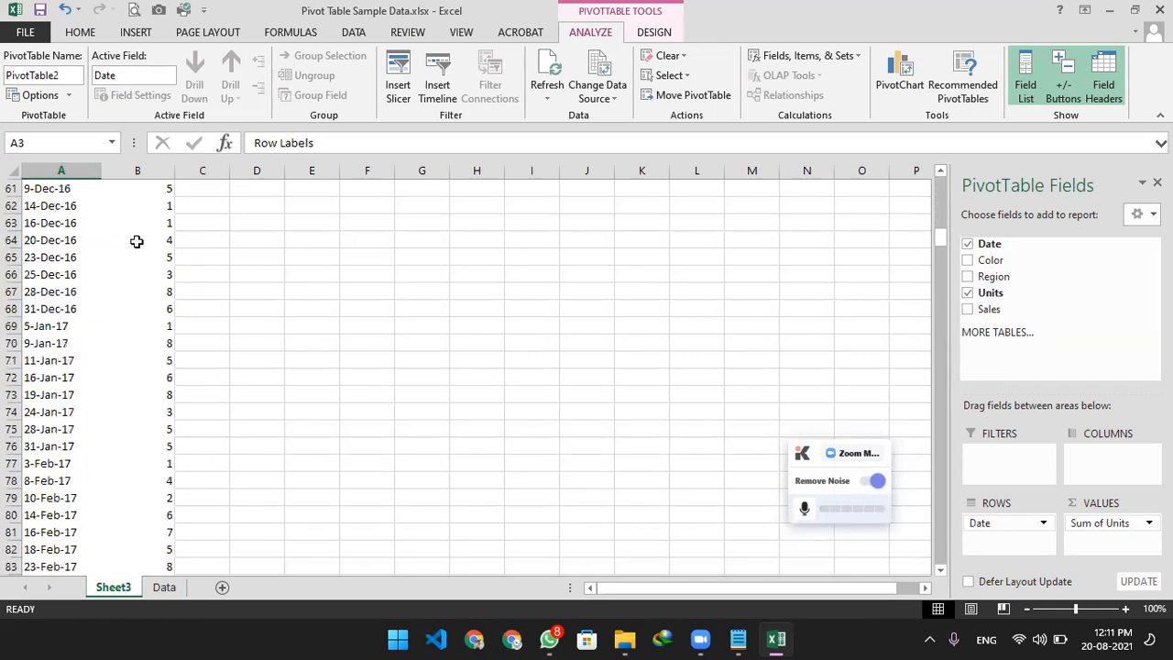
pyautogui.scroll(20, 137, 241)
# Examine the Value Filters and Date Filters options for the Date row labels without applying a filter
pyautogui.click(93, 223)
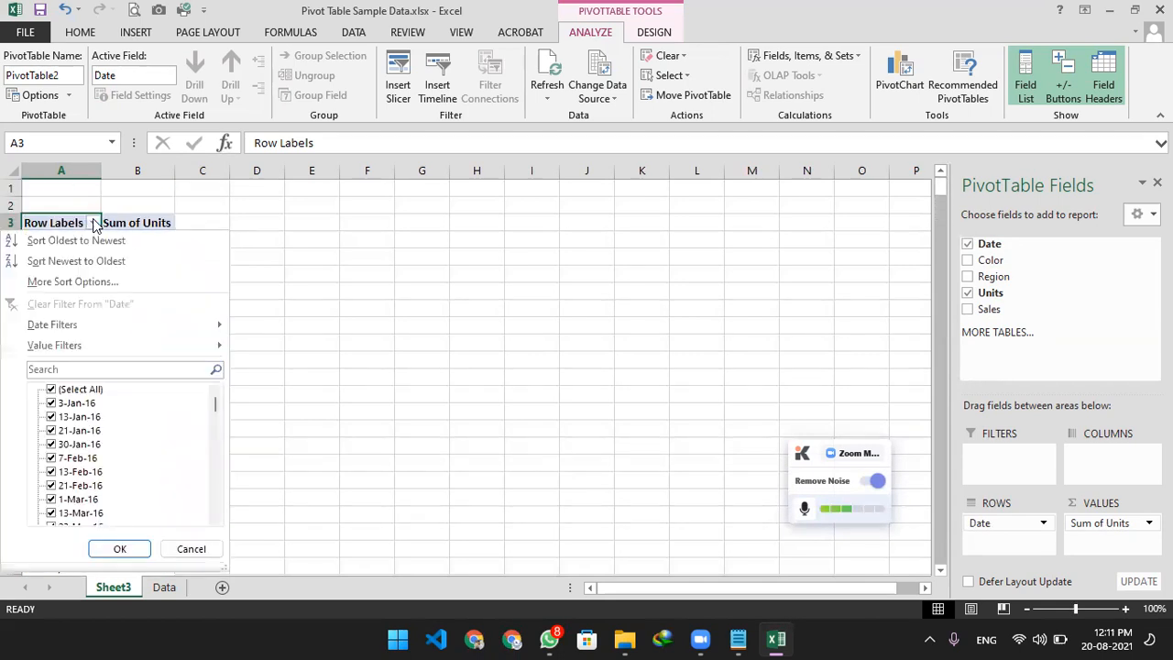
pyautogui.moveTo(98, 353)
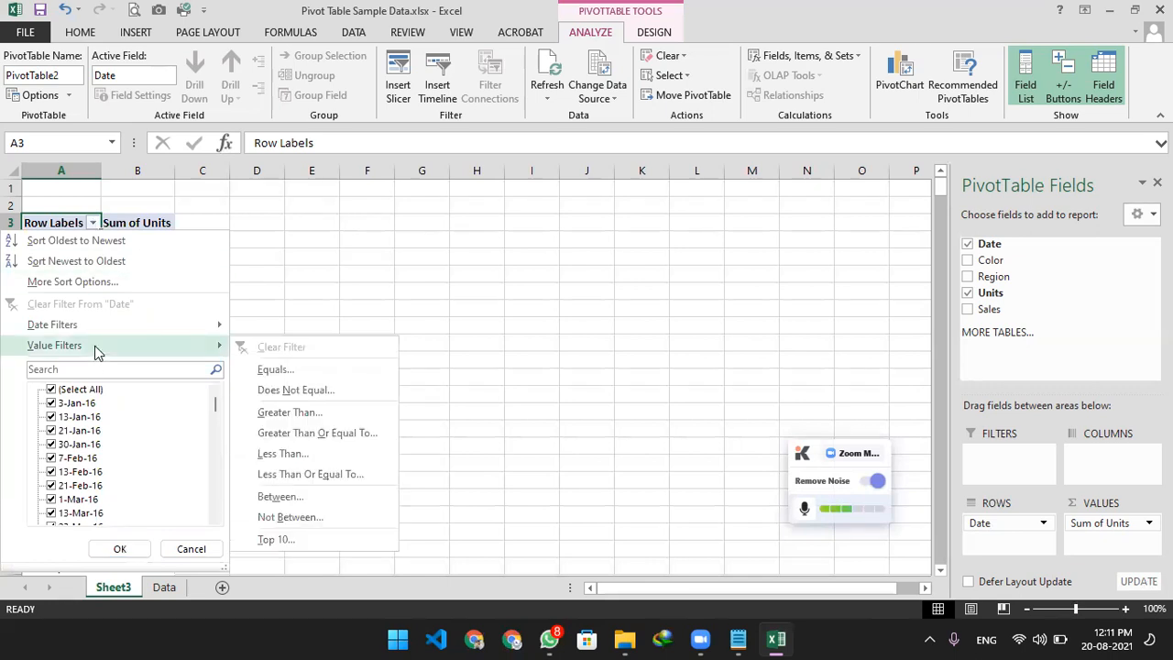
pyautogui.moveTo(99, 333)
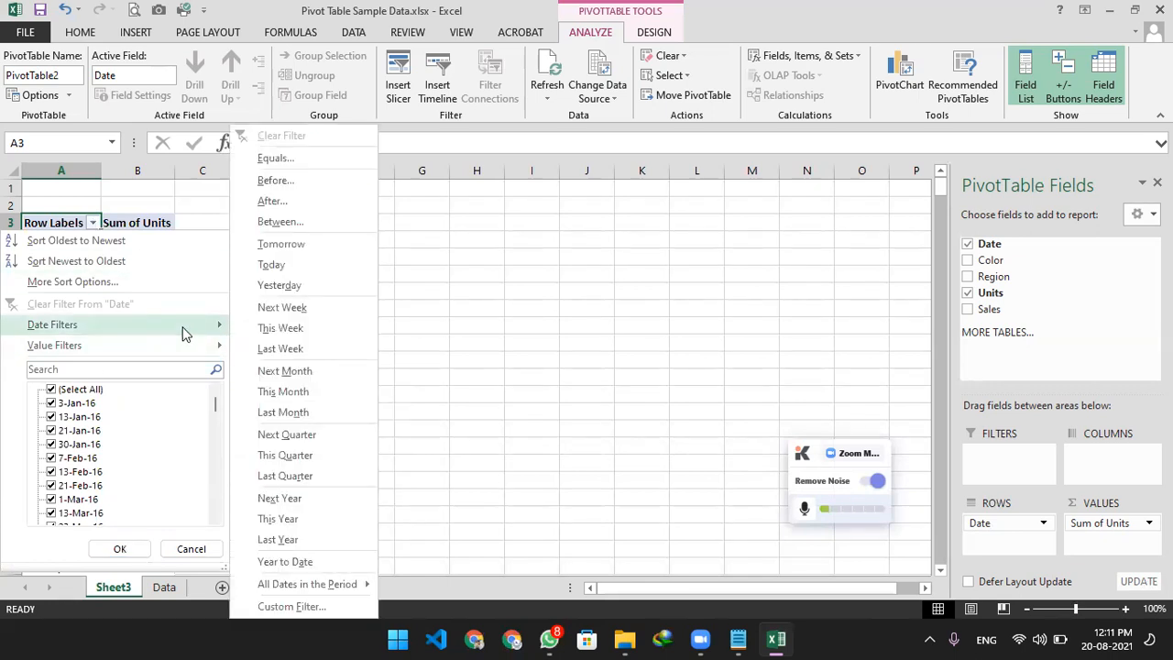
pyautogui.click(239, 8)
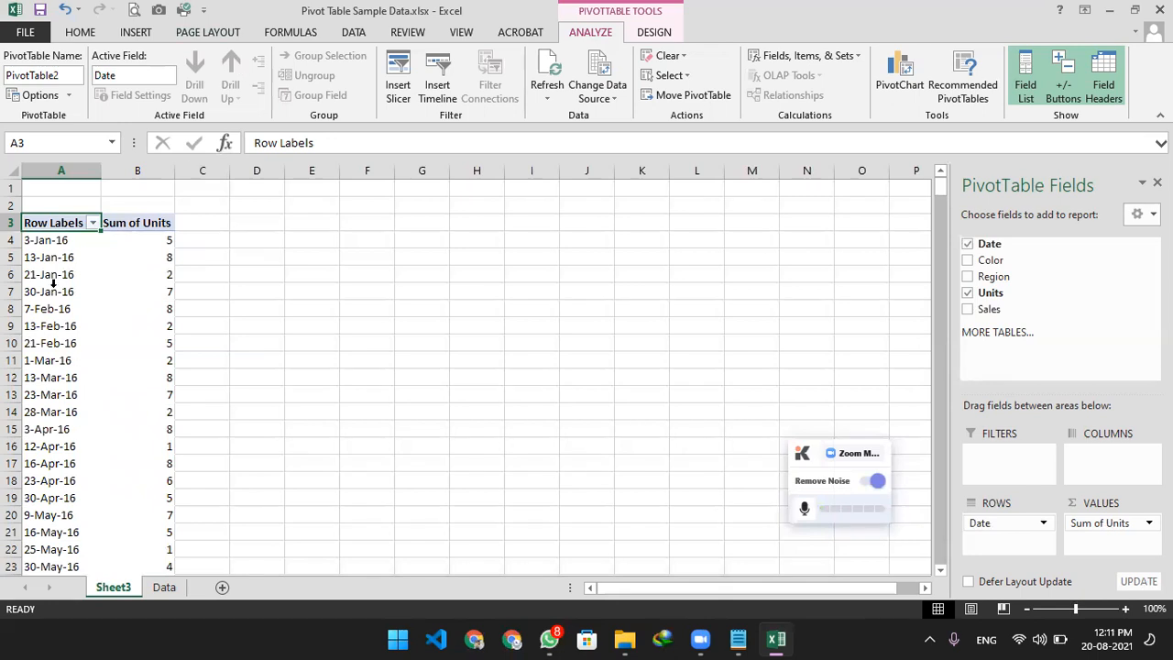
pyautogui.click(92, 223)
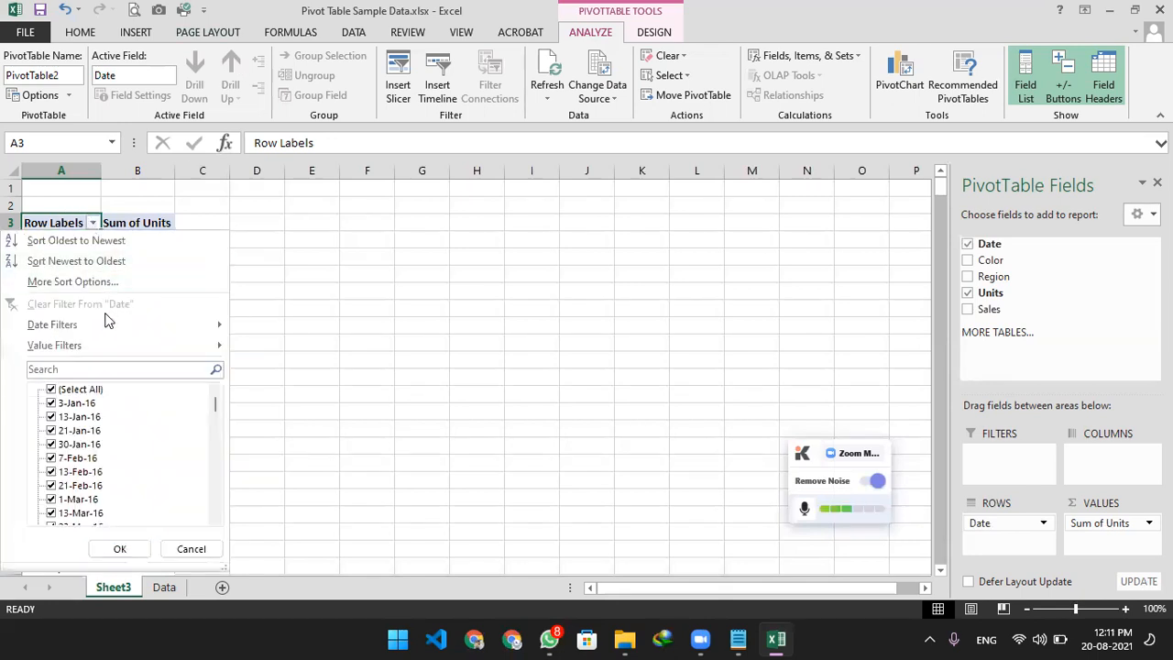
pyautogui.moveTo(110, 324)
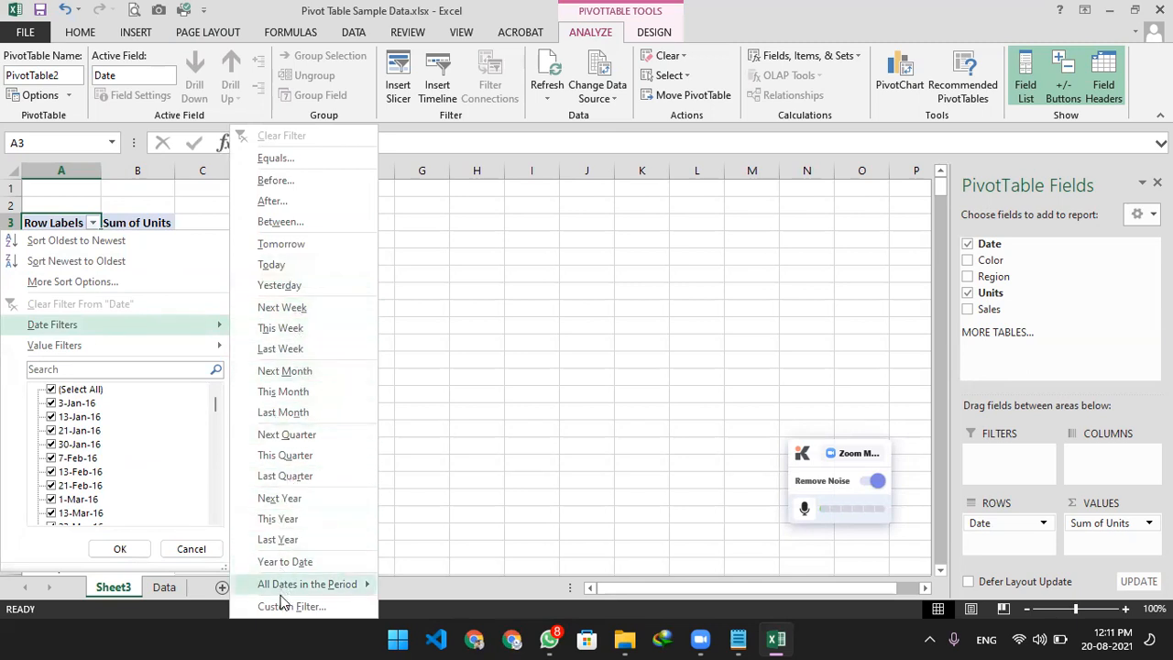
pyautogui.click(765, 28)
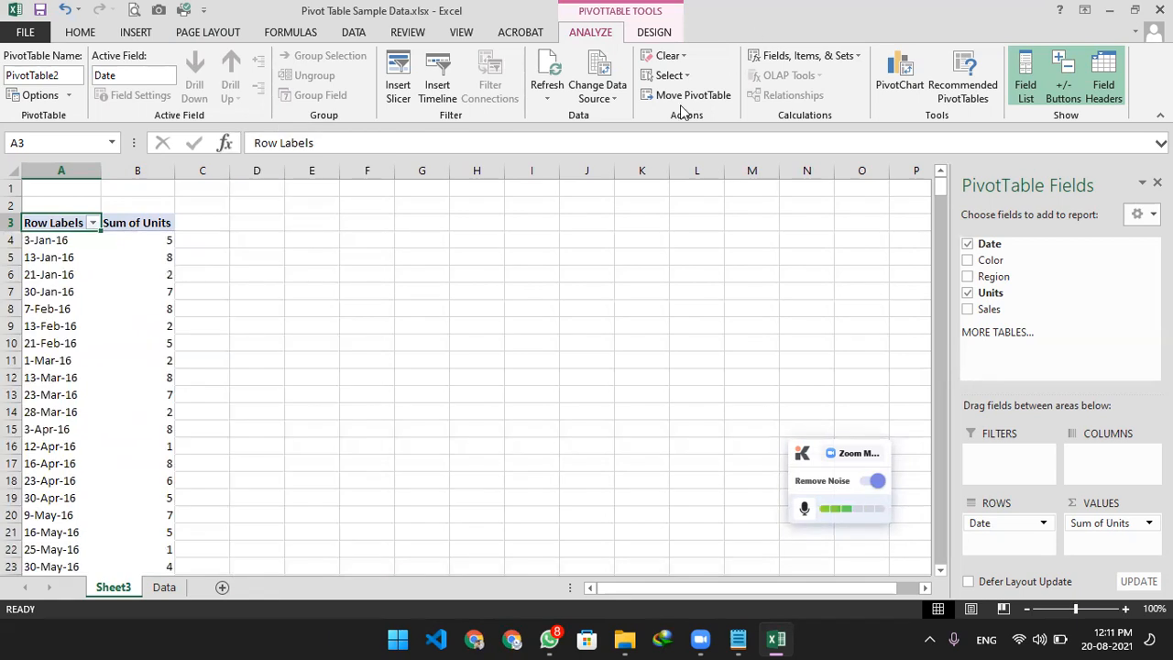